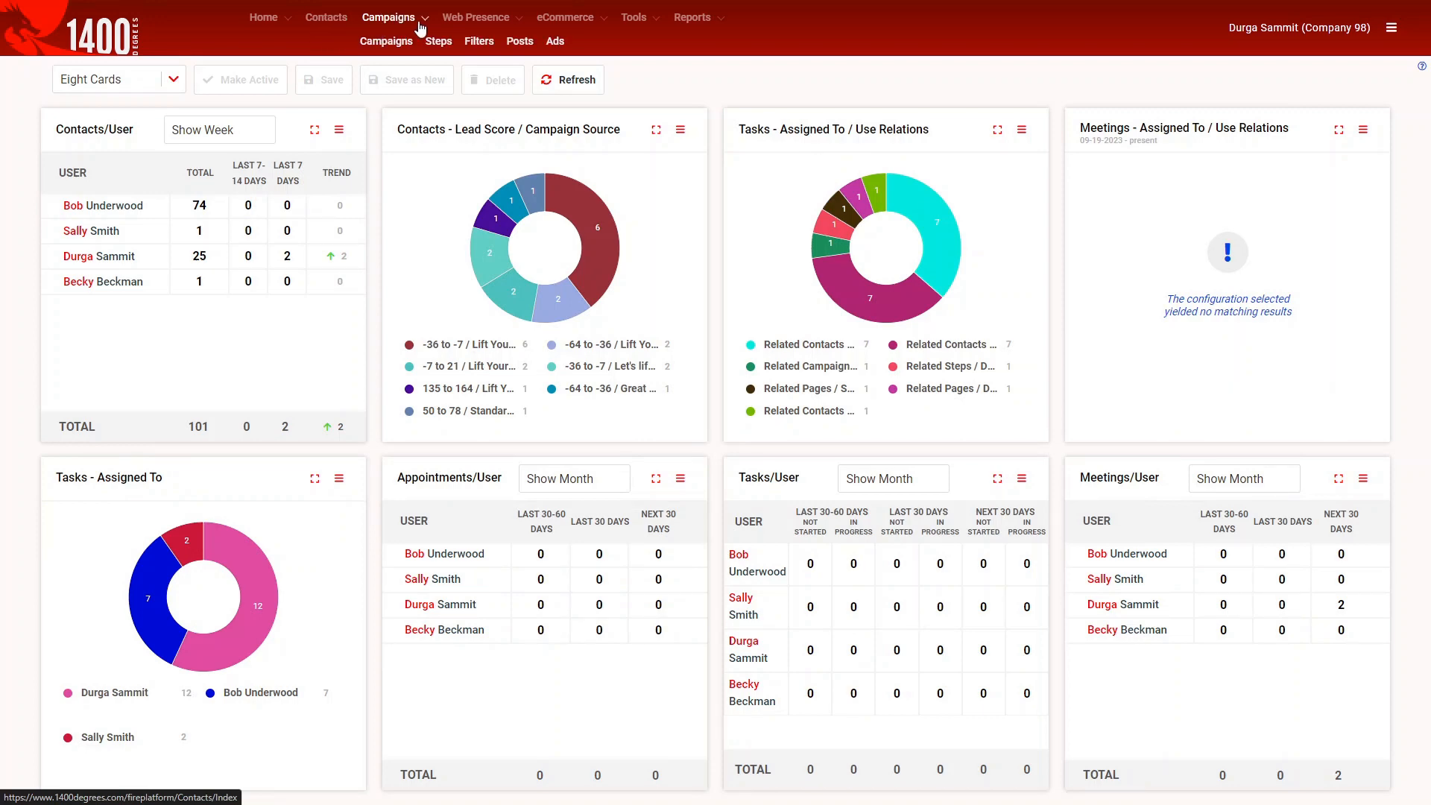
# Open a blank new-contact form from the Contacts list of 101 records using Add Contact.
pyautogui.moveTo(489, 23)
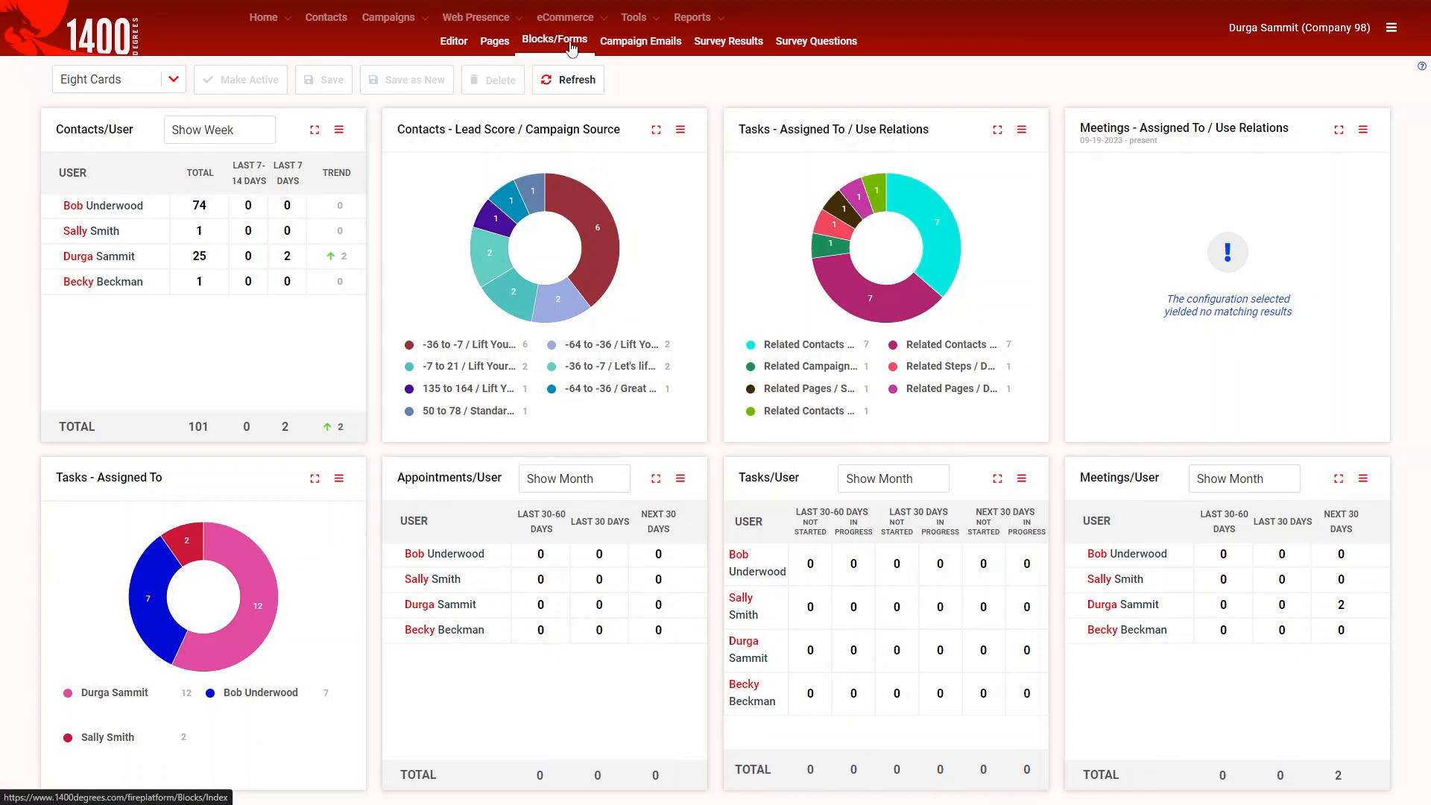
pyautogui.moveTo(322, 34)
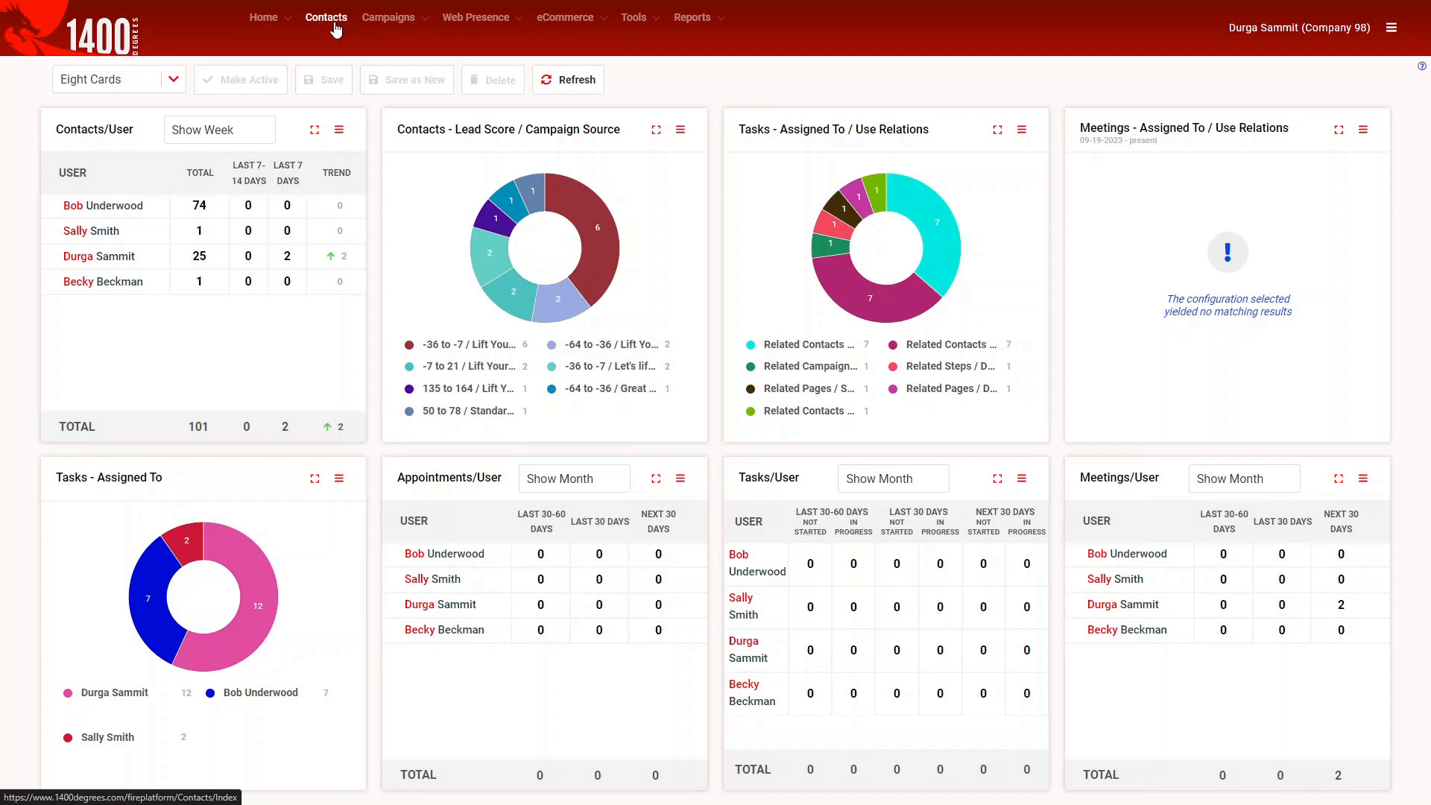
pyautogui.click(332, 21)
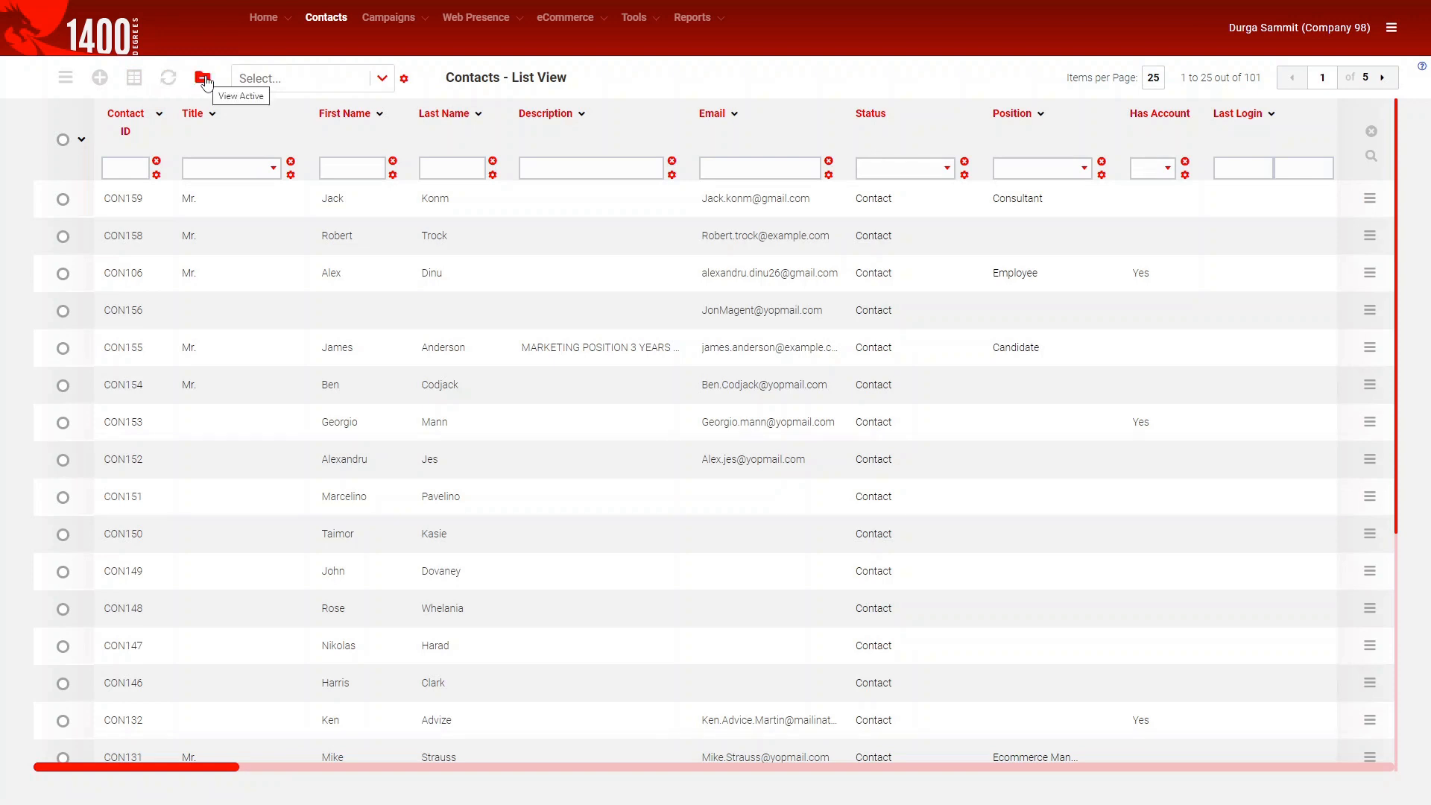
pyautogui.click(108, 84)
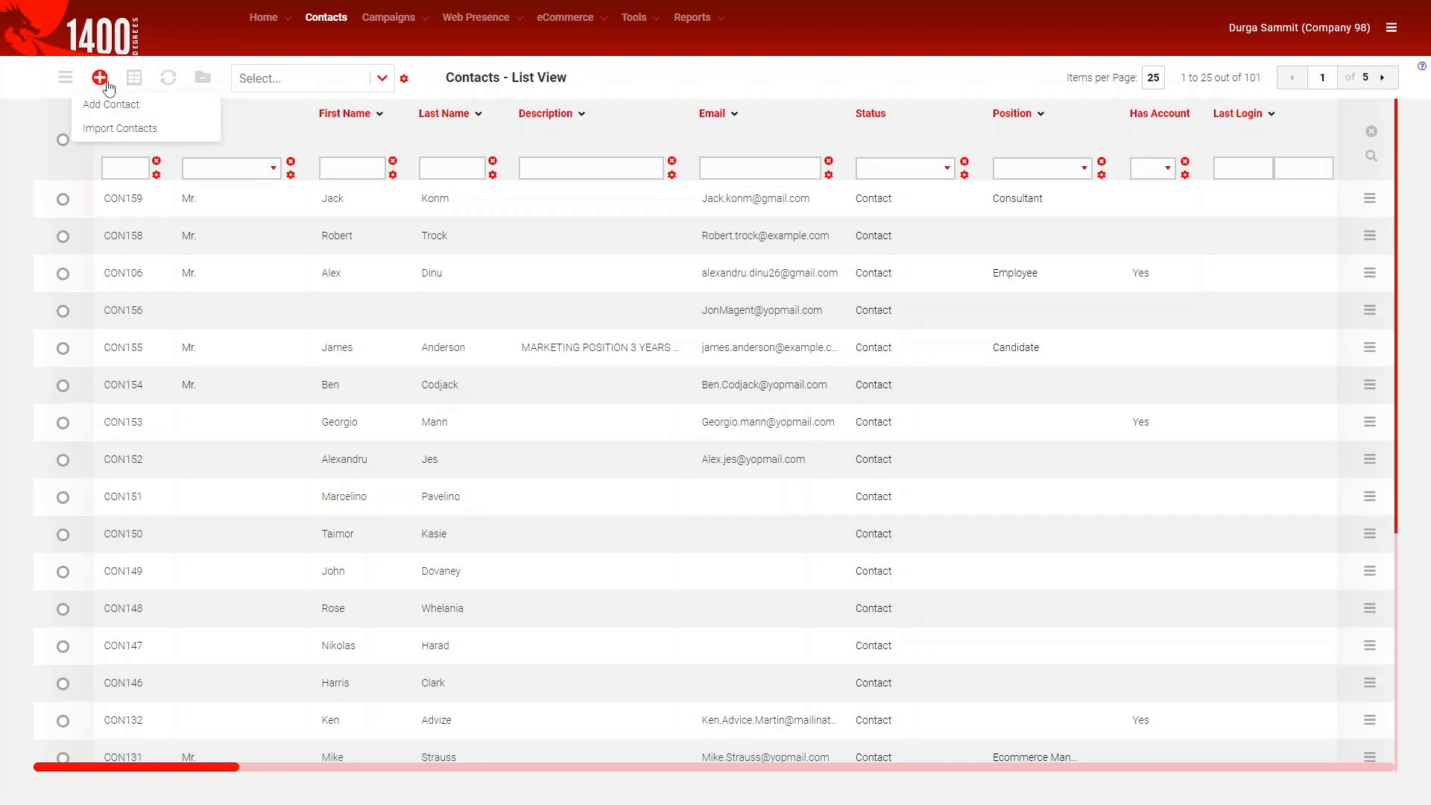
pyautogui.click(183, 112)
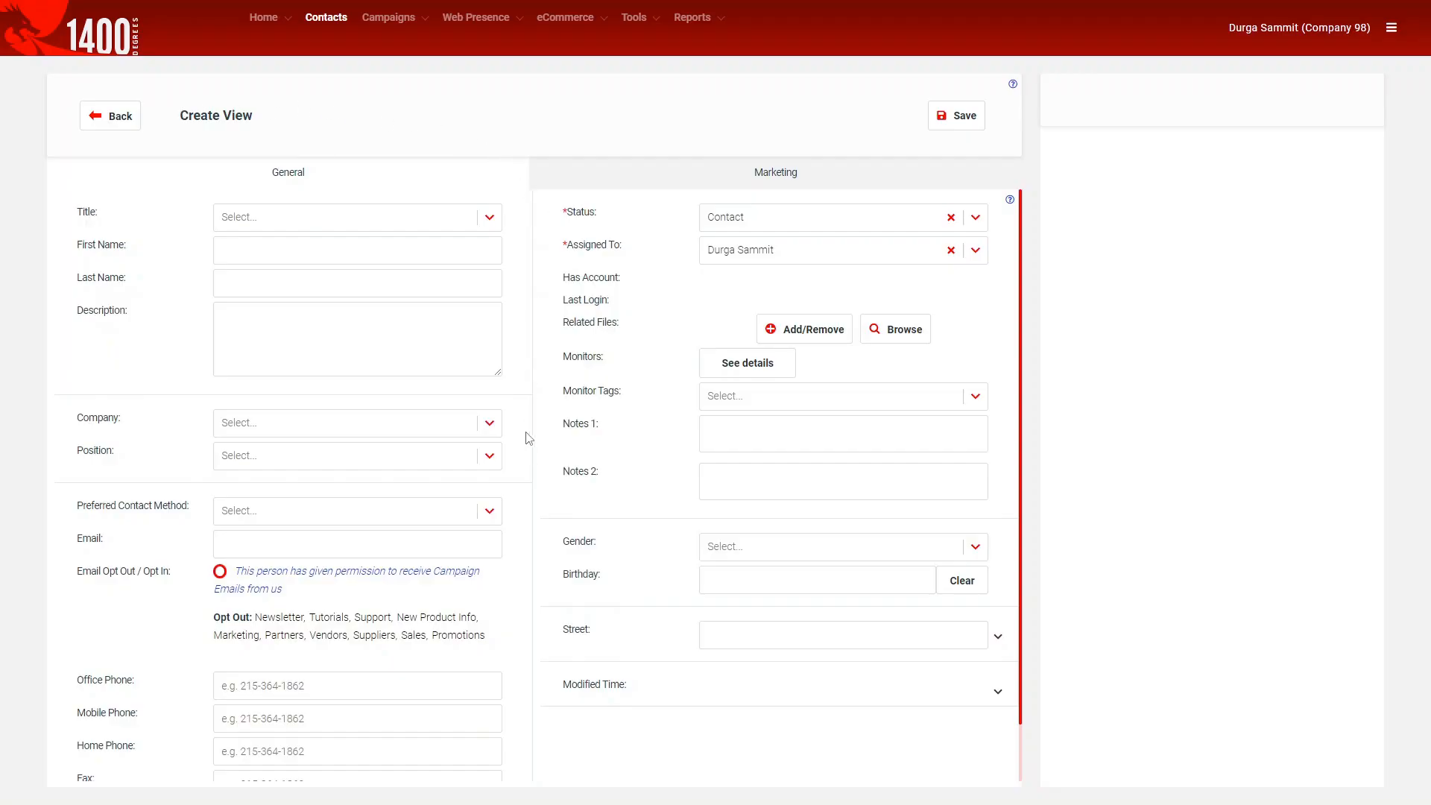
# Check the Marketing fields, return to General, and expand Street to show City, State and Zip.
pyautogui.click(580, 184)
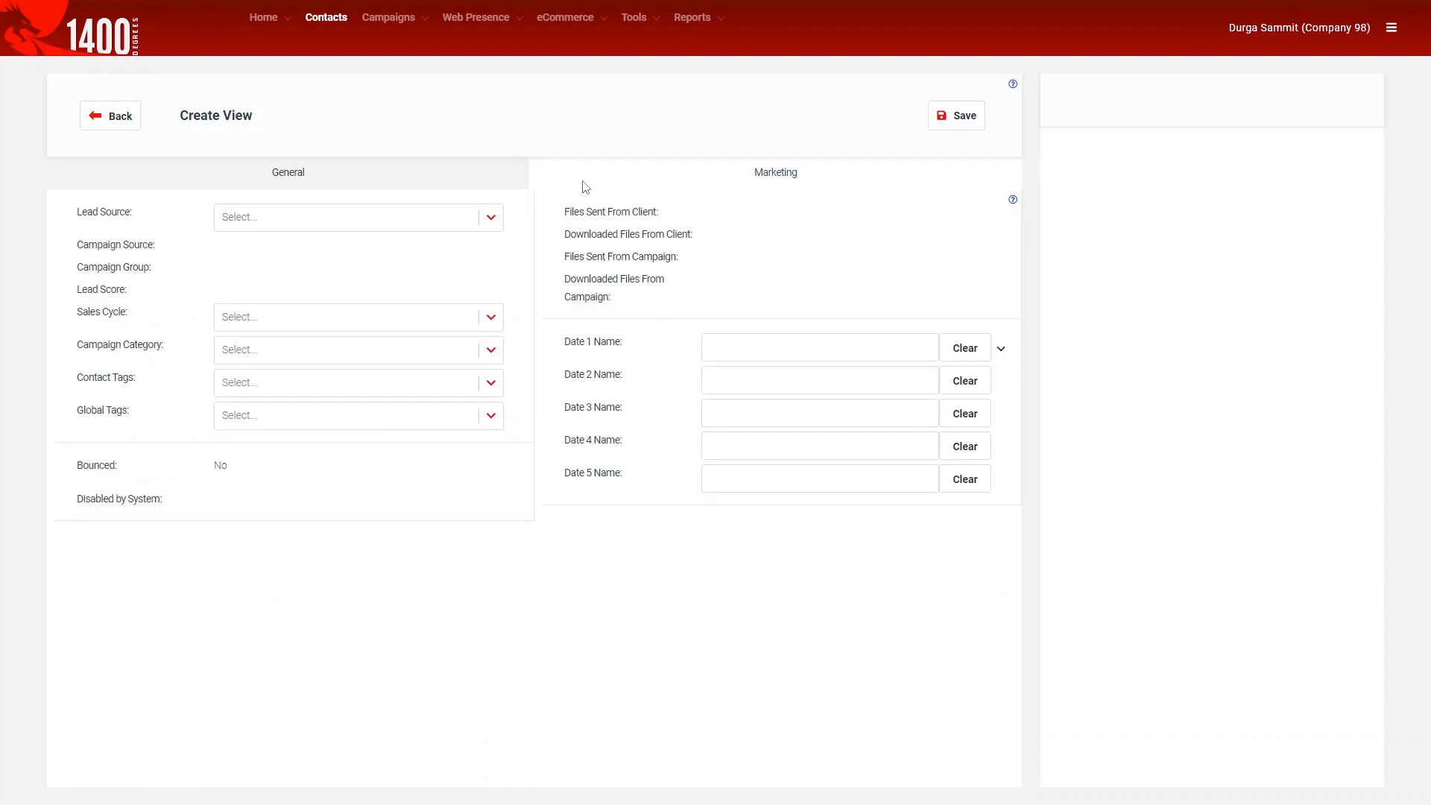
pyautogui.click(378, 173)
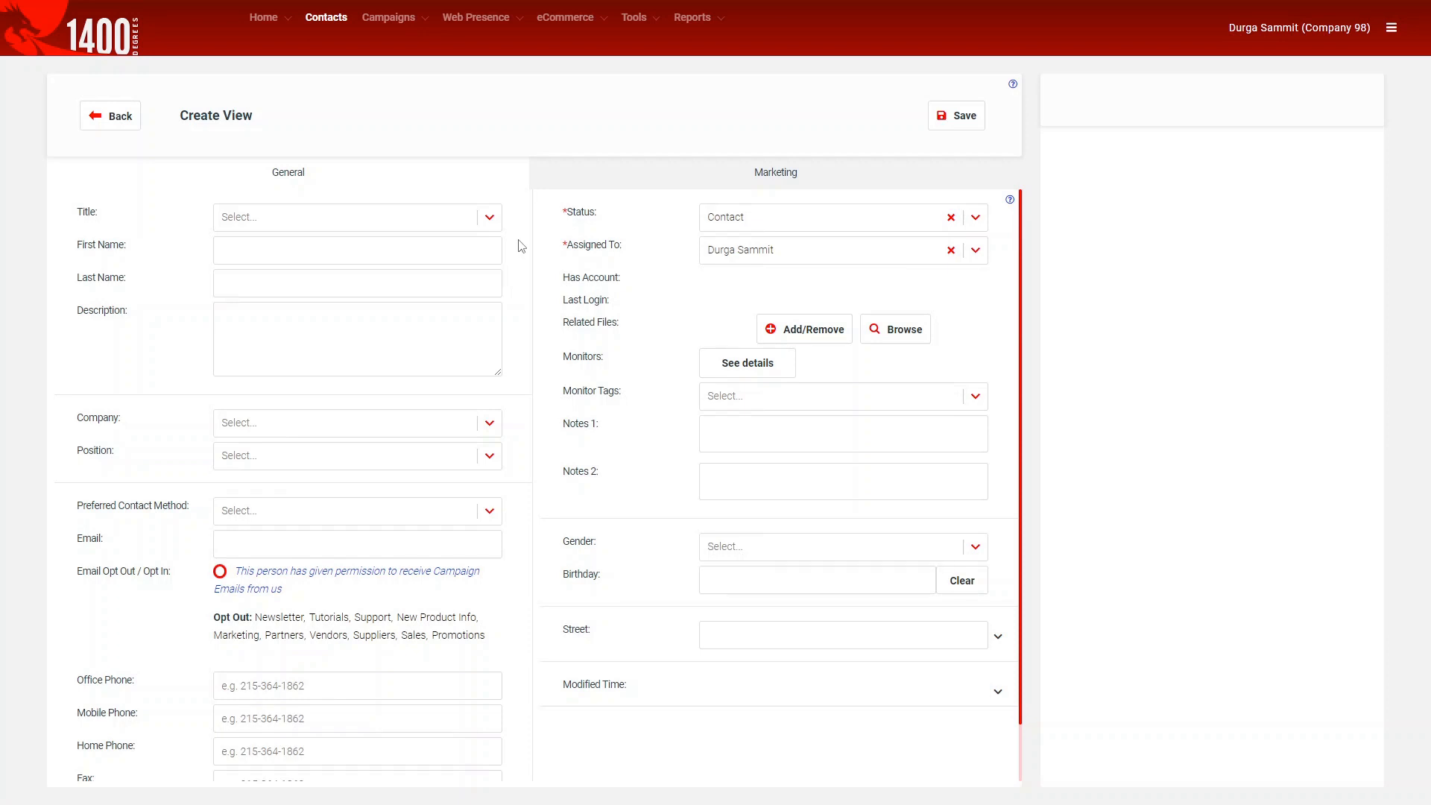
pyautogui.scroll(-1, 728, 741)
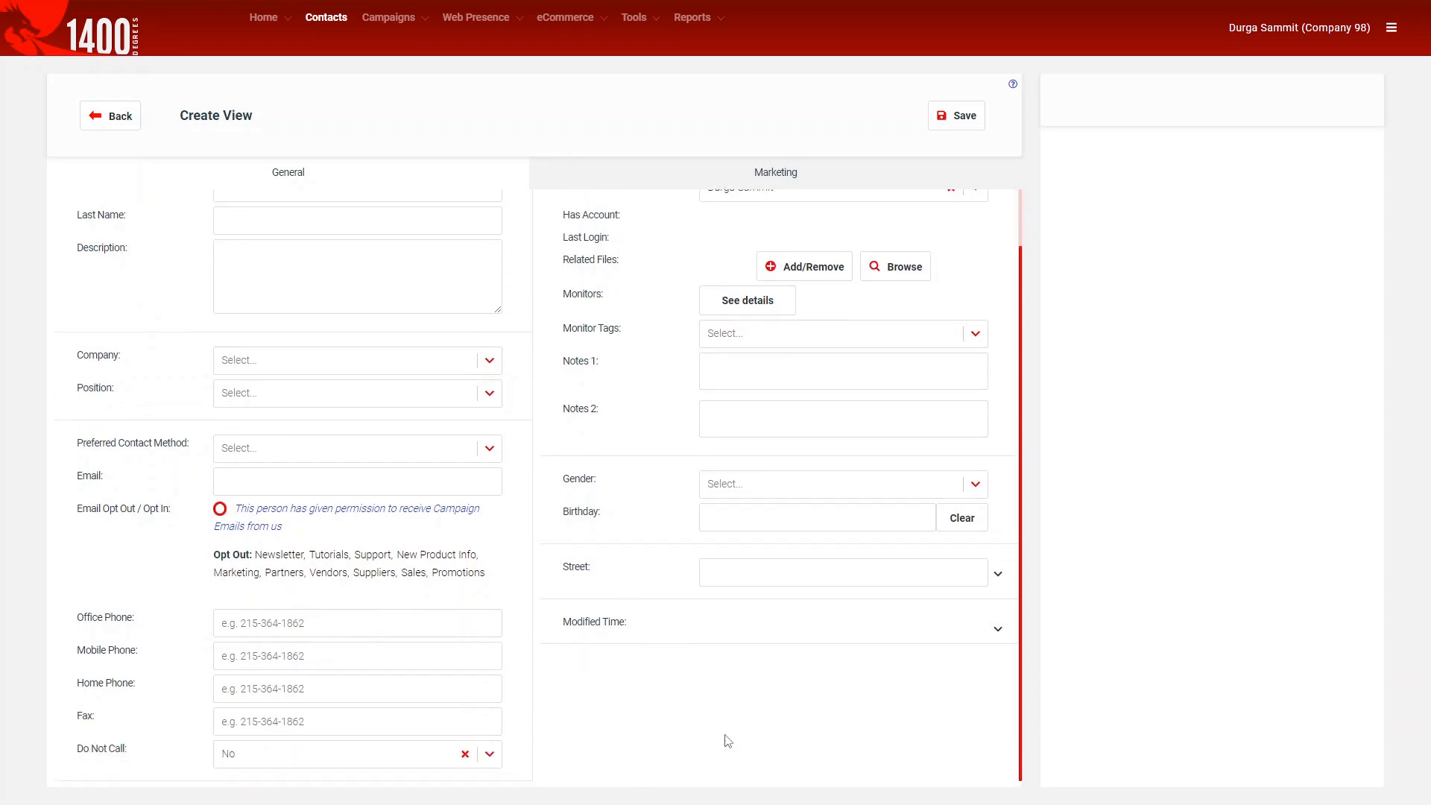
pyautogui.click(998, 574)
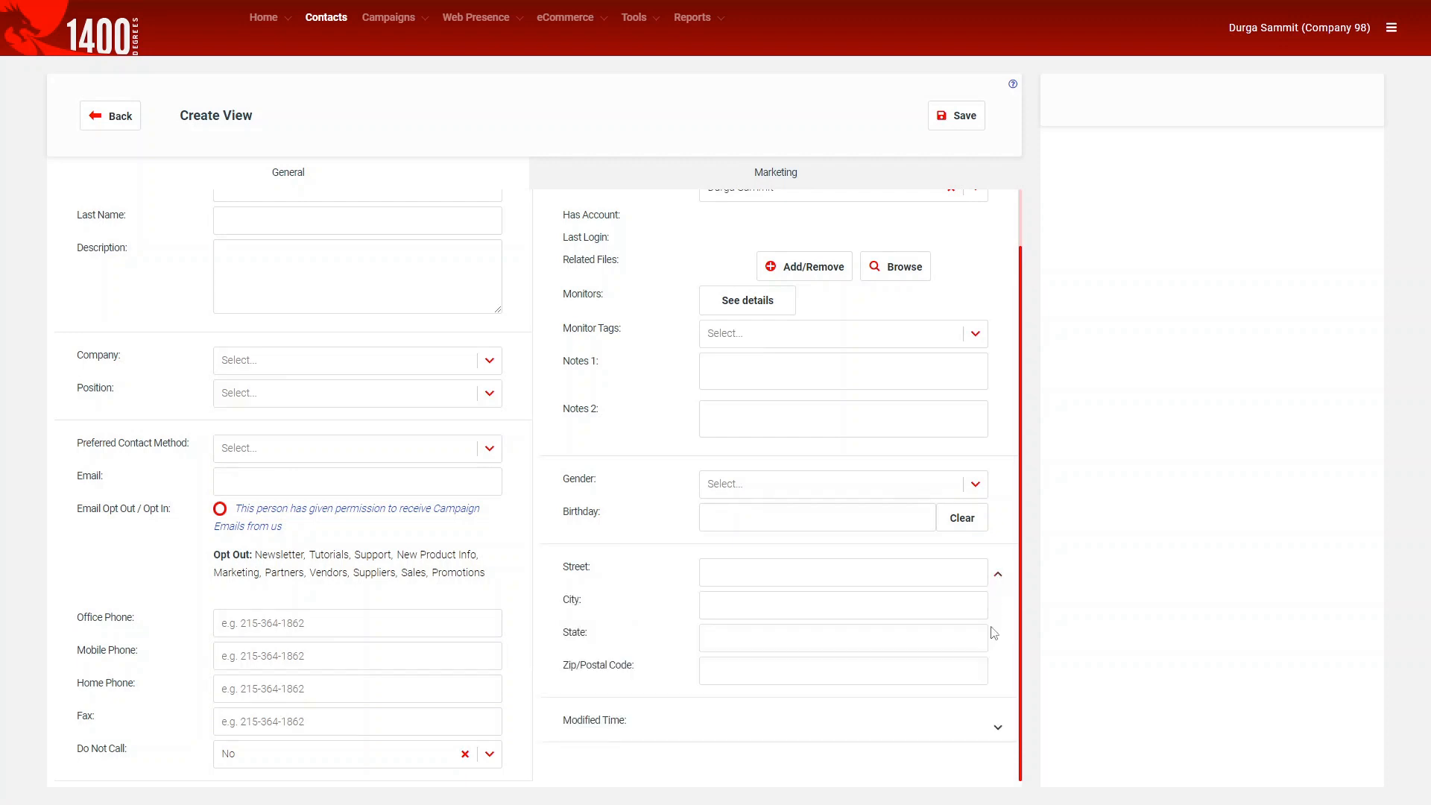
pyautogui.scroll(1, 581, 514)
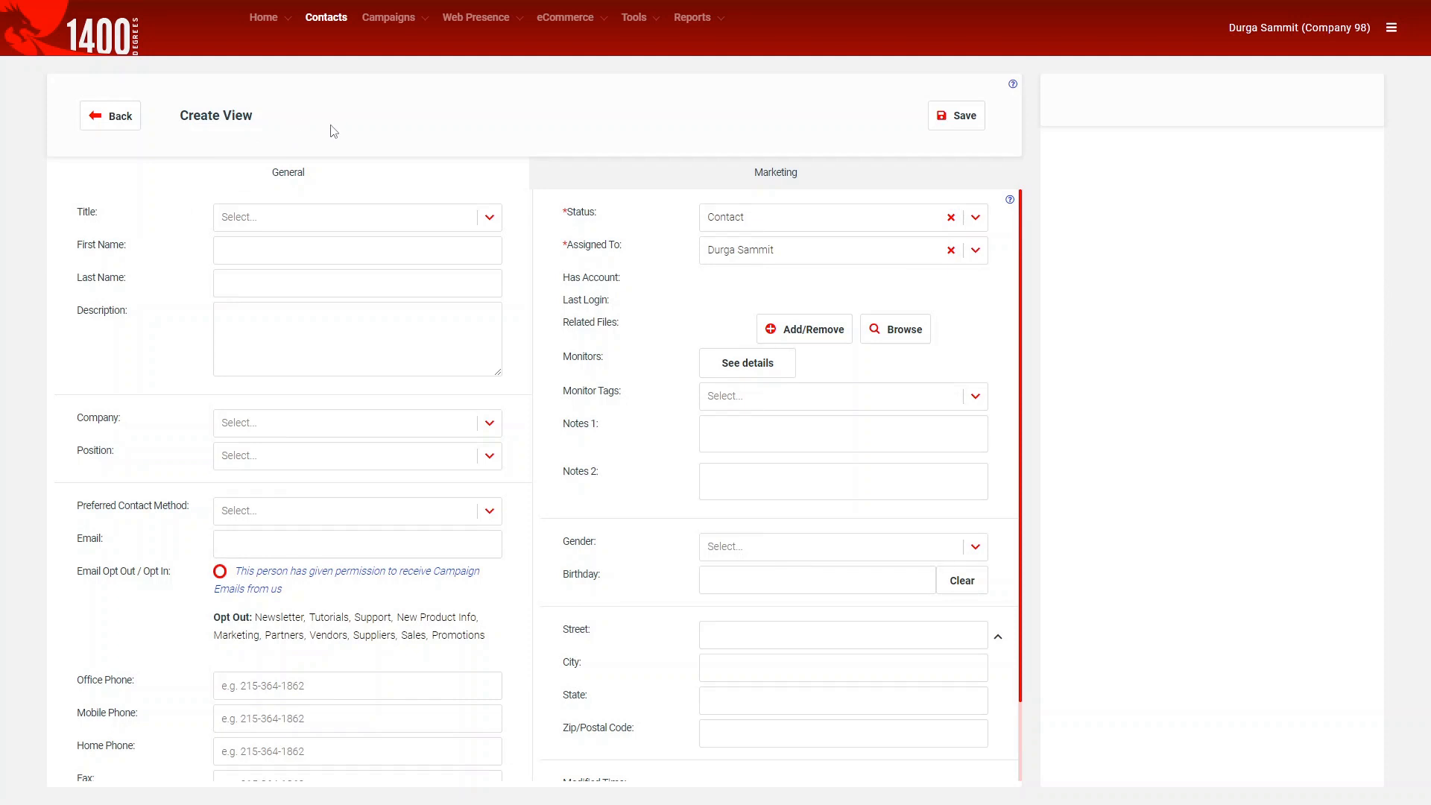
pyautogui.moveTo(375, 24)
# Create the title 'Ms.' and set it as the contact's title.
pyautogui.click(351, 223)
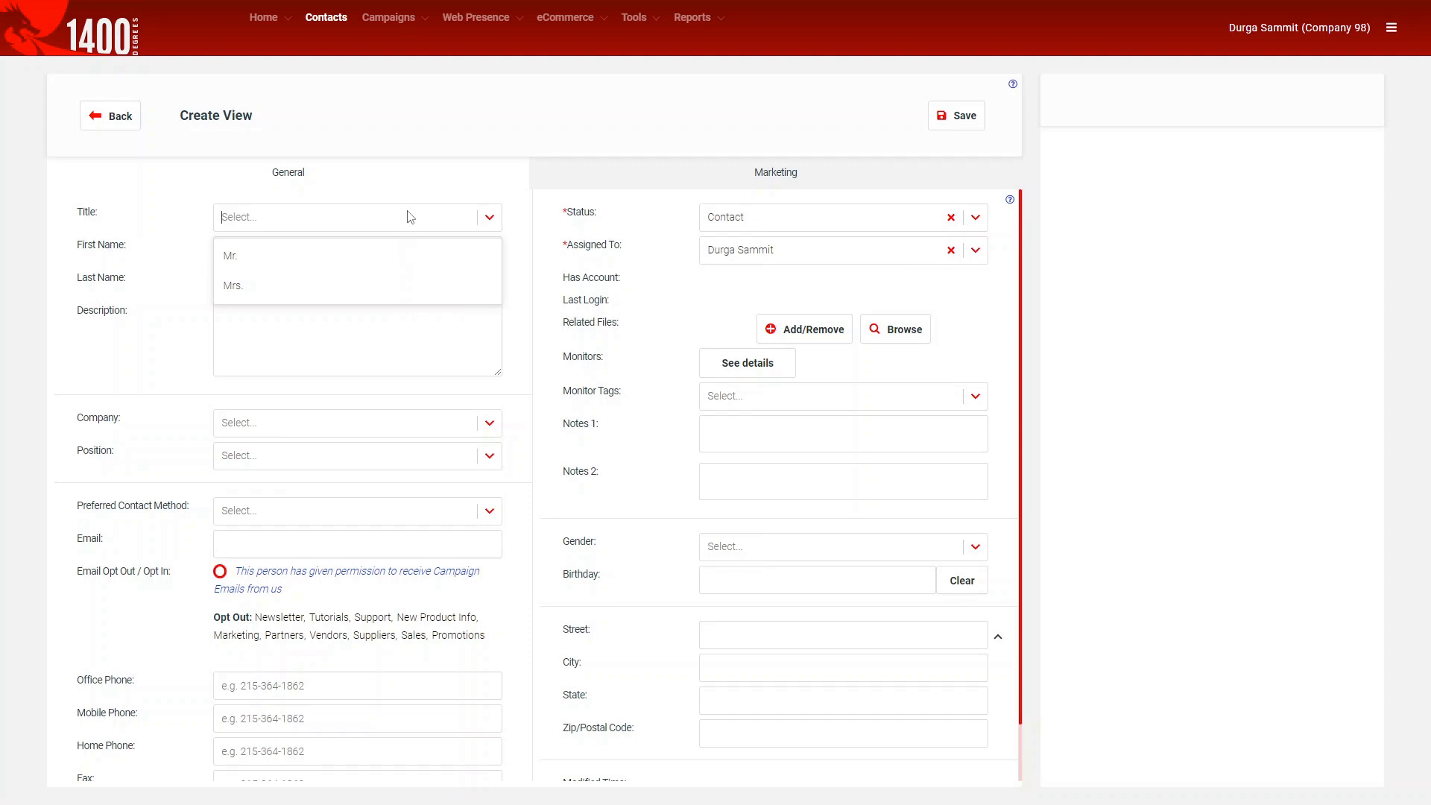
pyautogui.write('M')
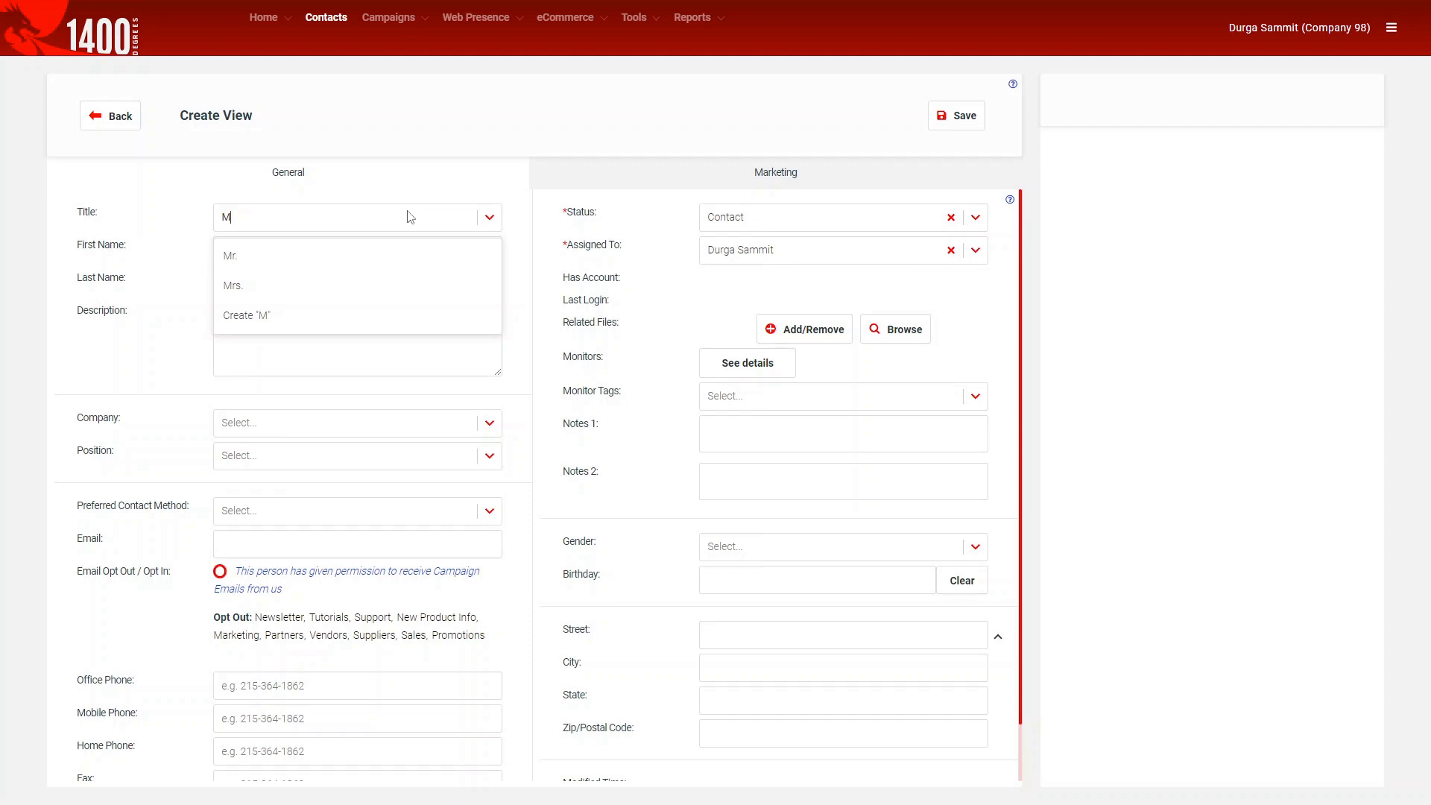
pyautogui.write('s.')
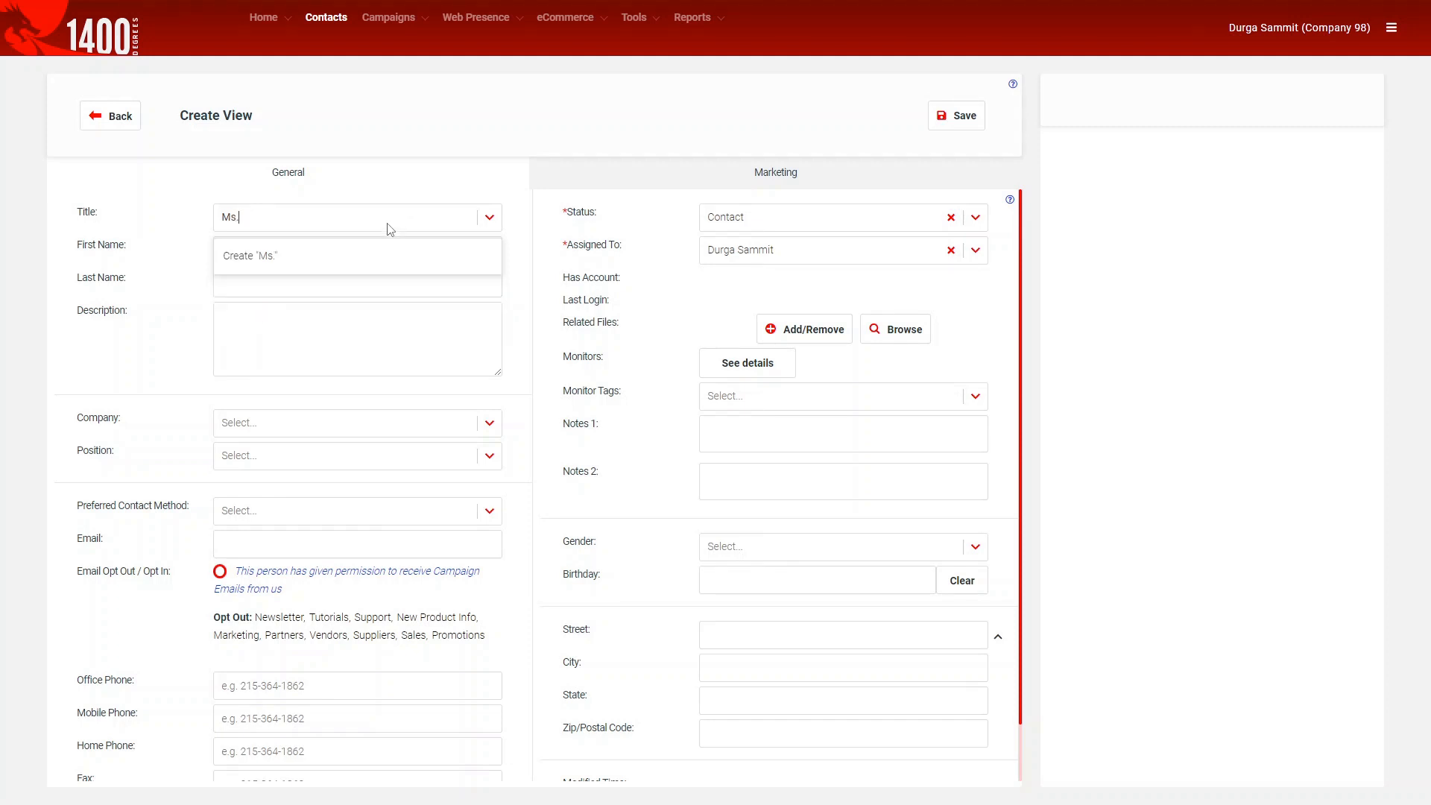
pyautogui.click(258, 266)
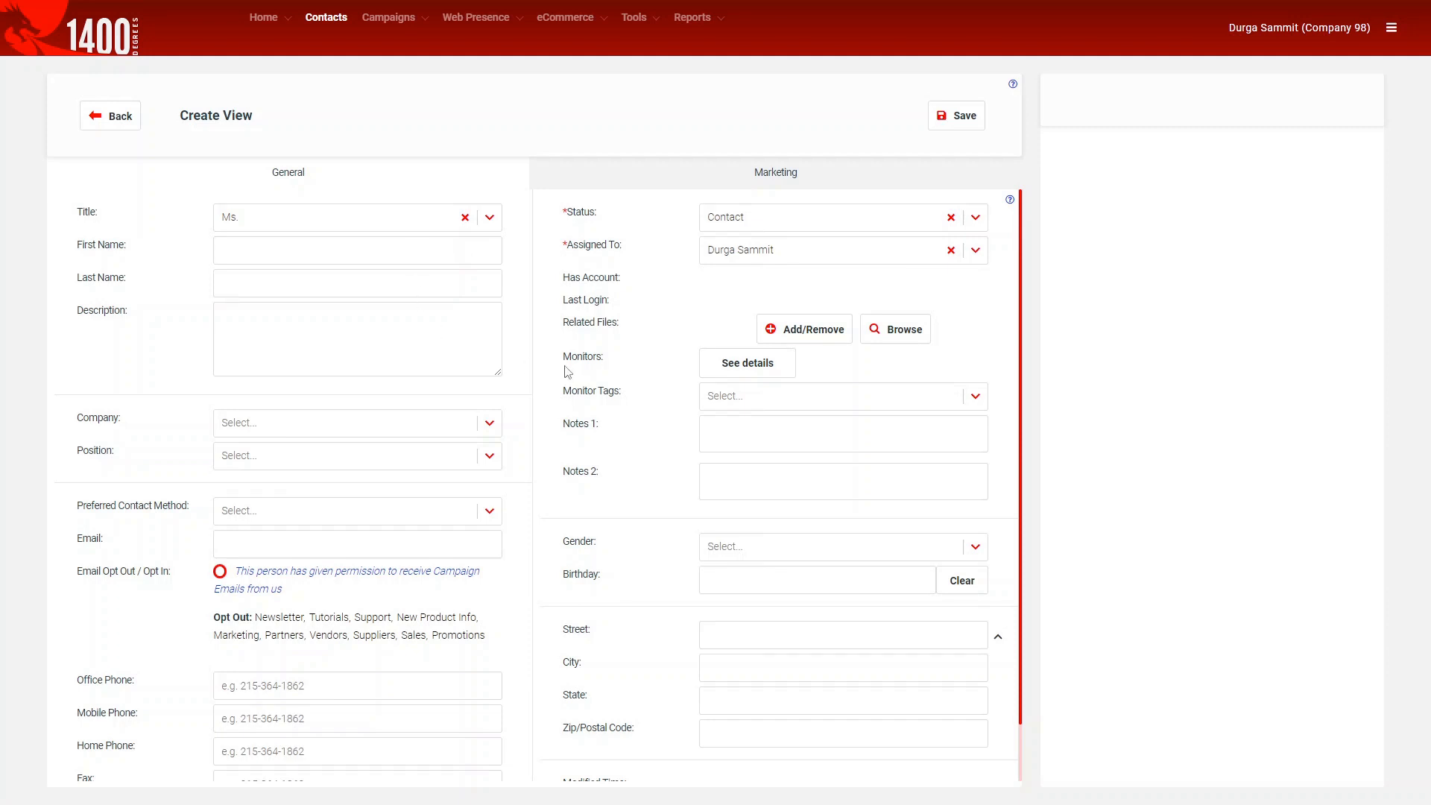
pyautogui.click(490, 218)
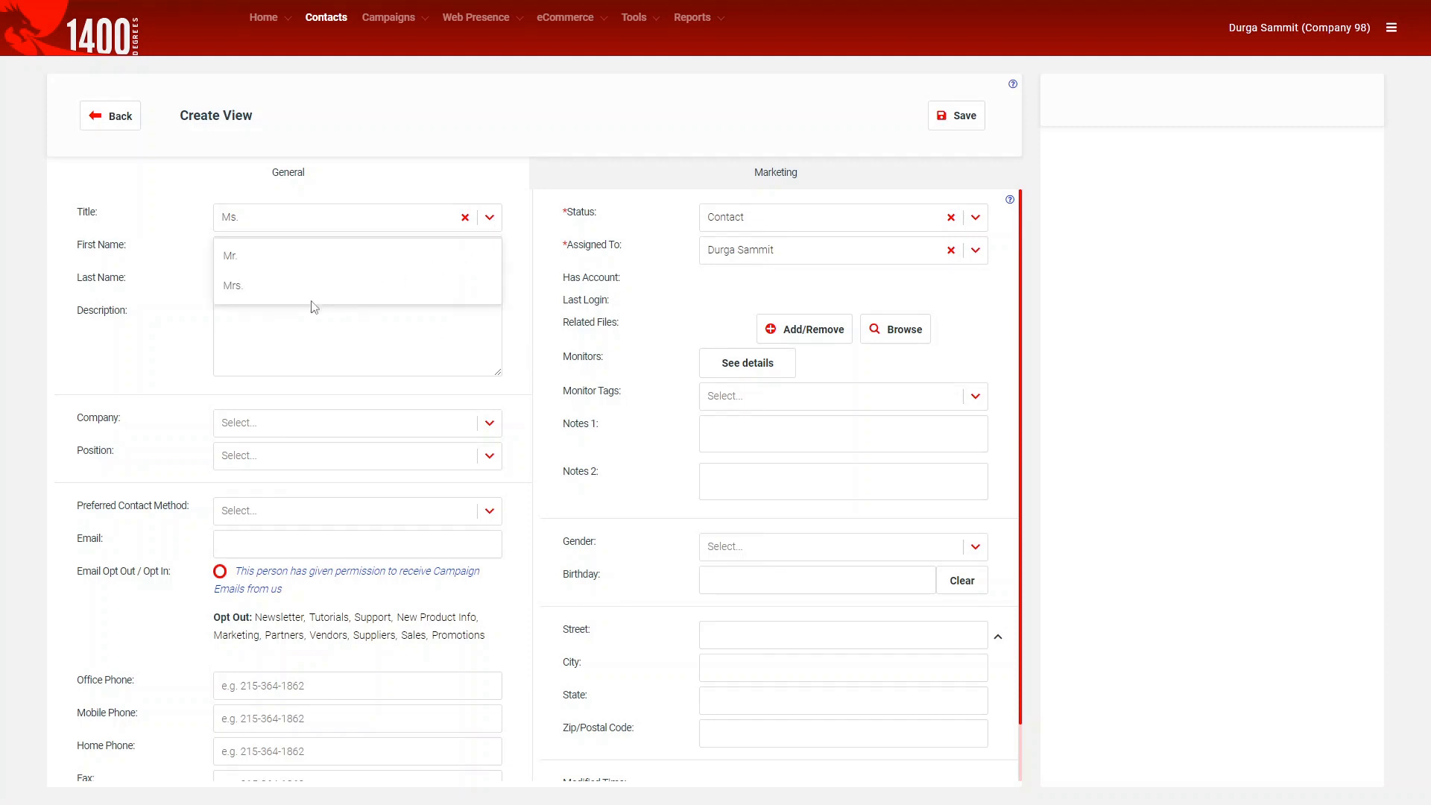
pyautogui.click(251, 318)
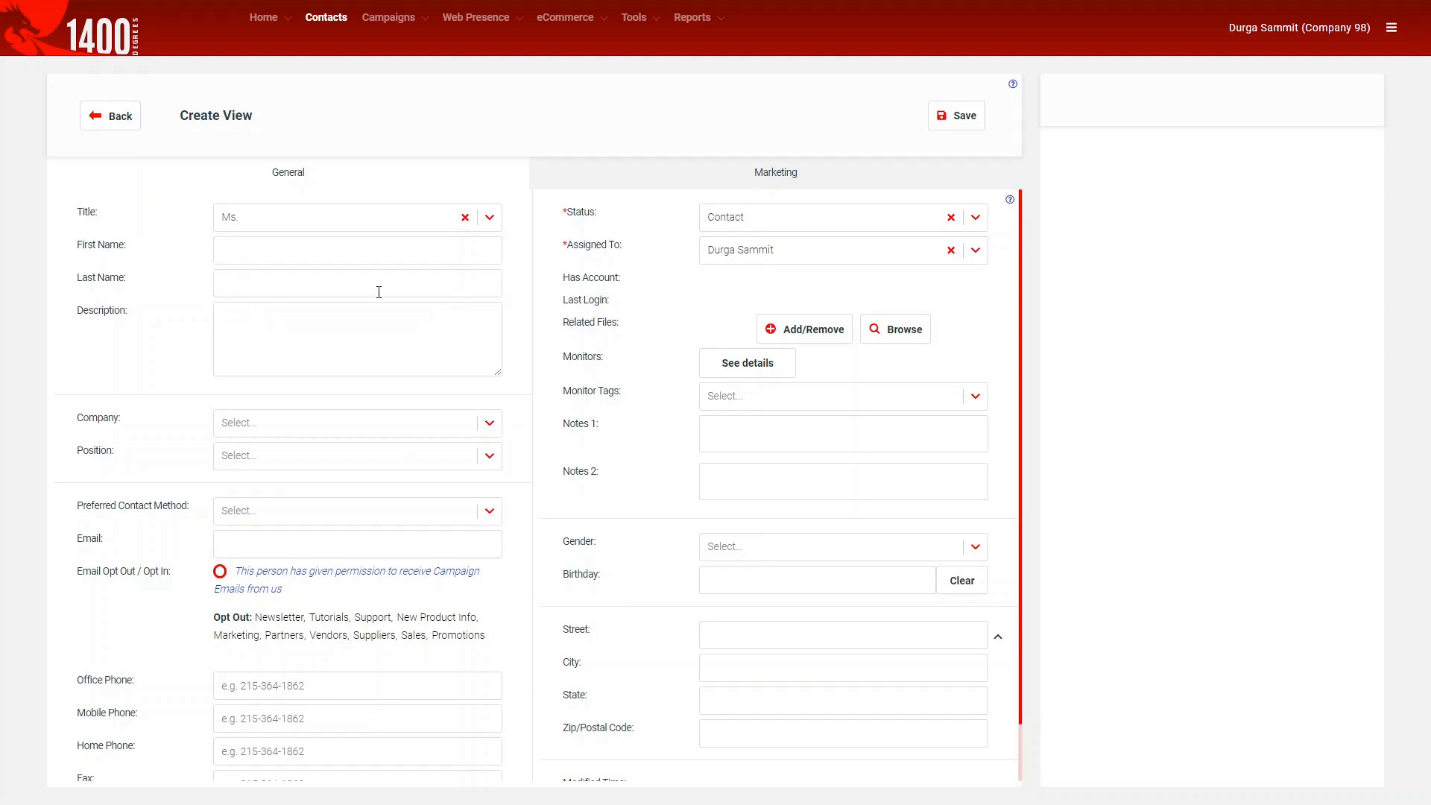
pyautogui.click(1389, 30)
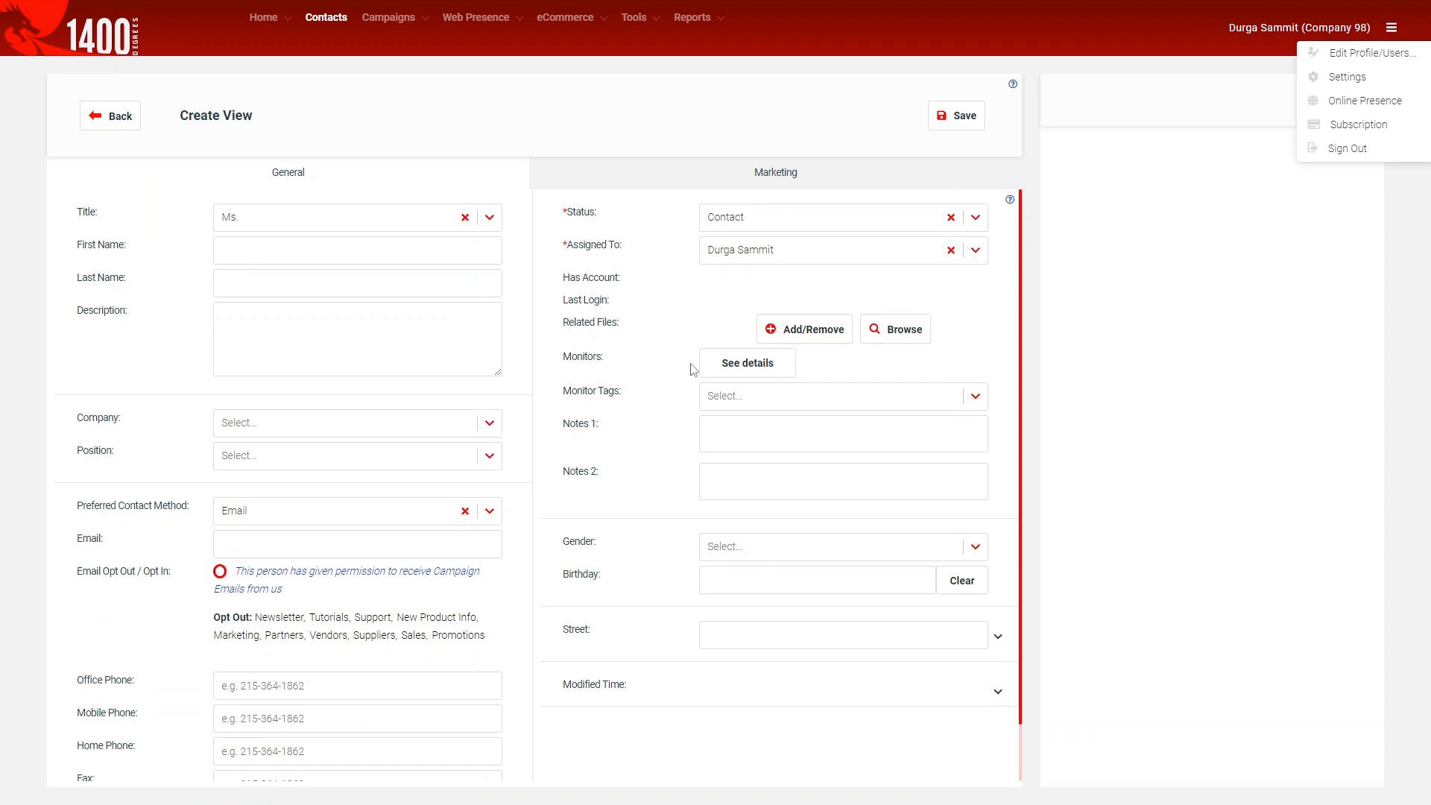
# Switch between the Marketing and General fields to review the form.
pyautogui.click(728, 185)
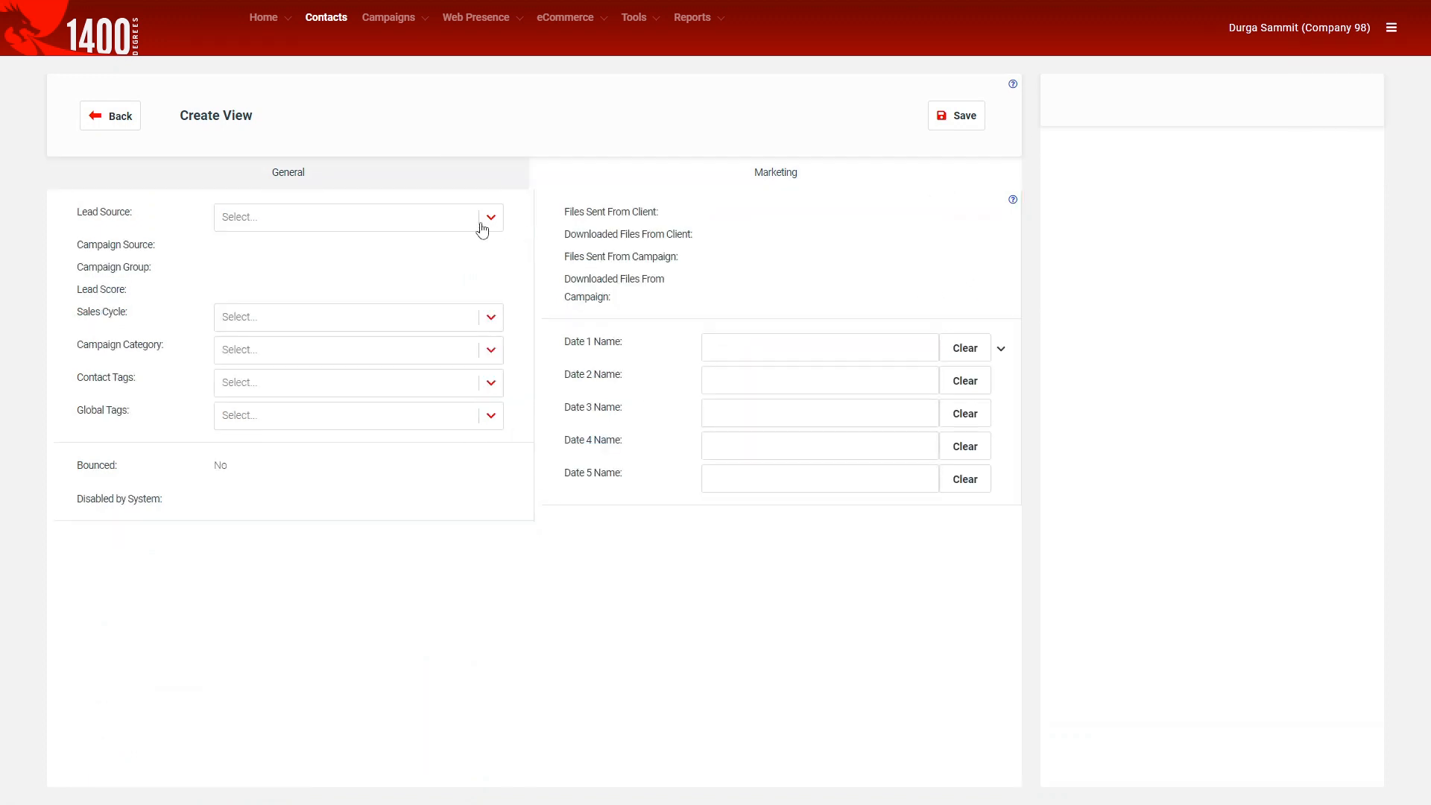
pyautogui.click(473, 183)
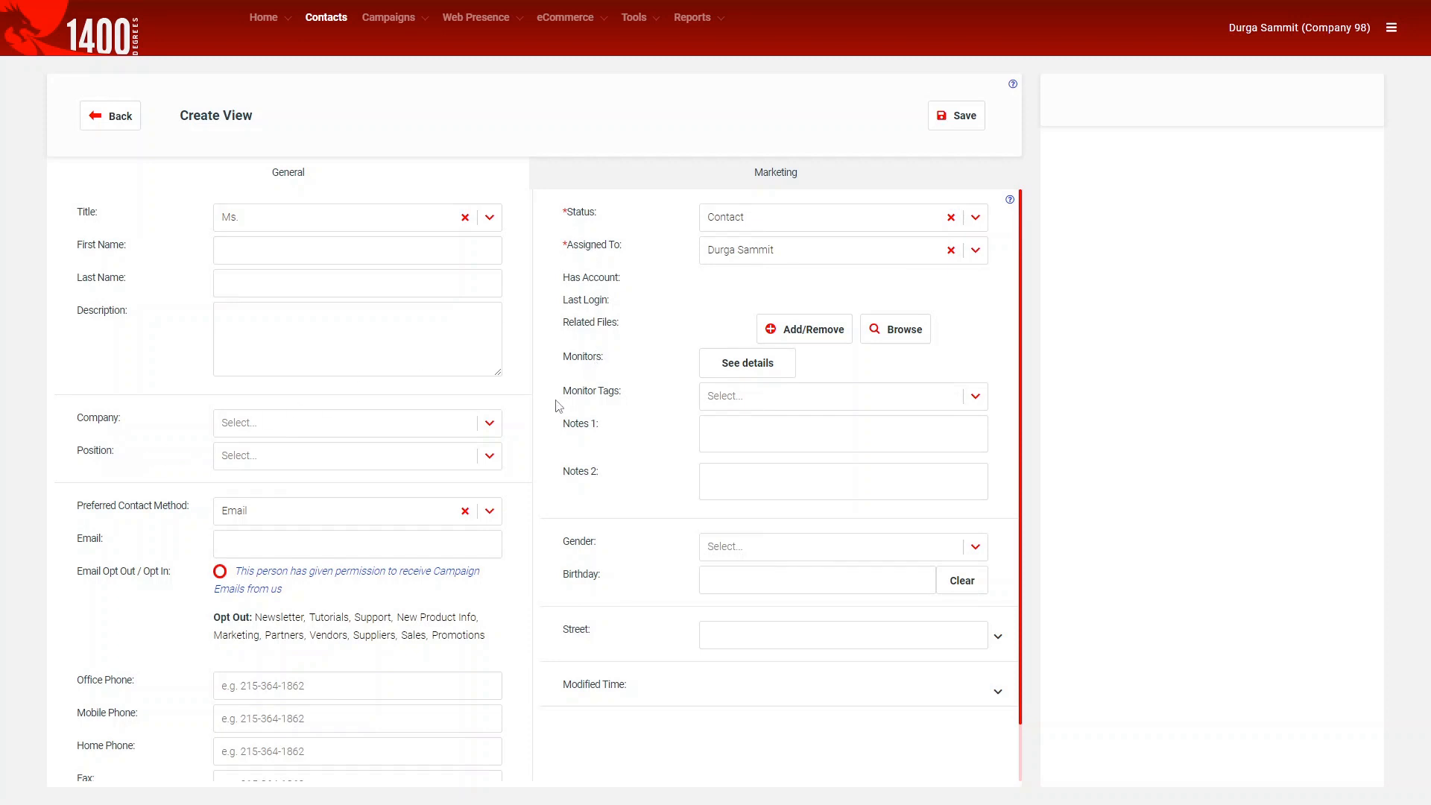
pyautogui.click(643, 185)
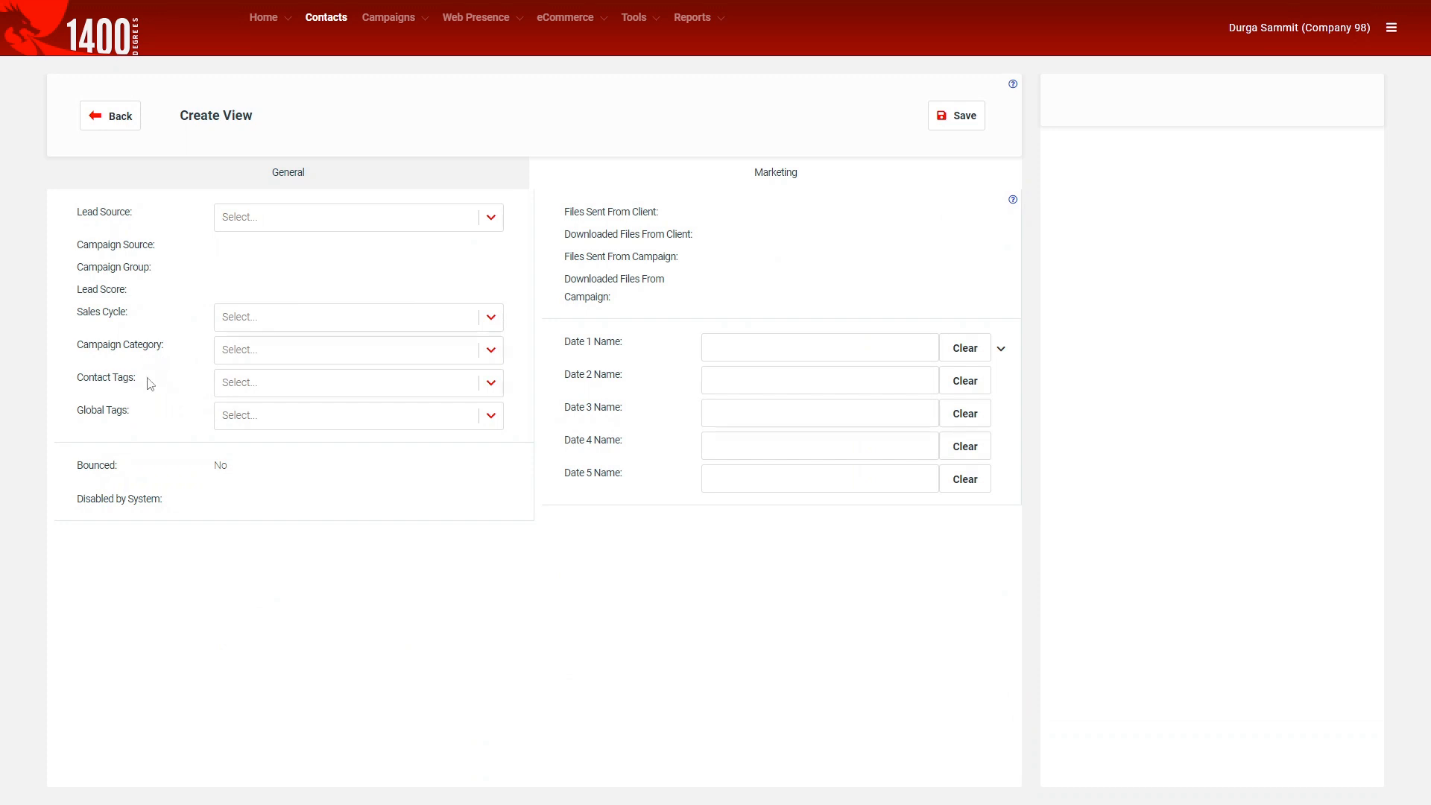
pyautogui.click(279, 181)
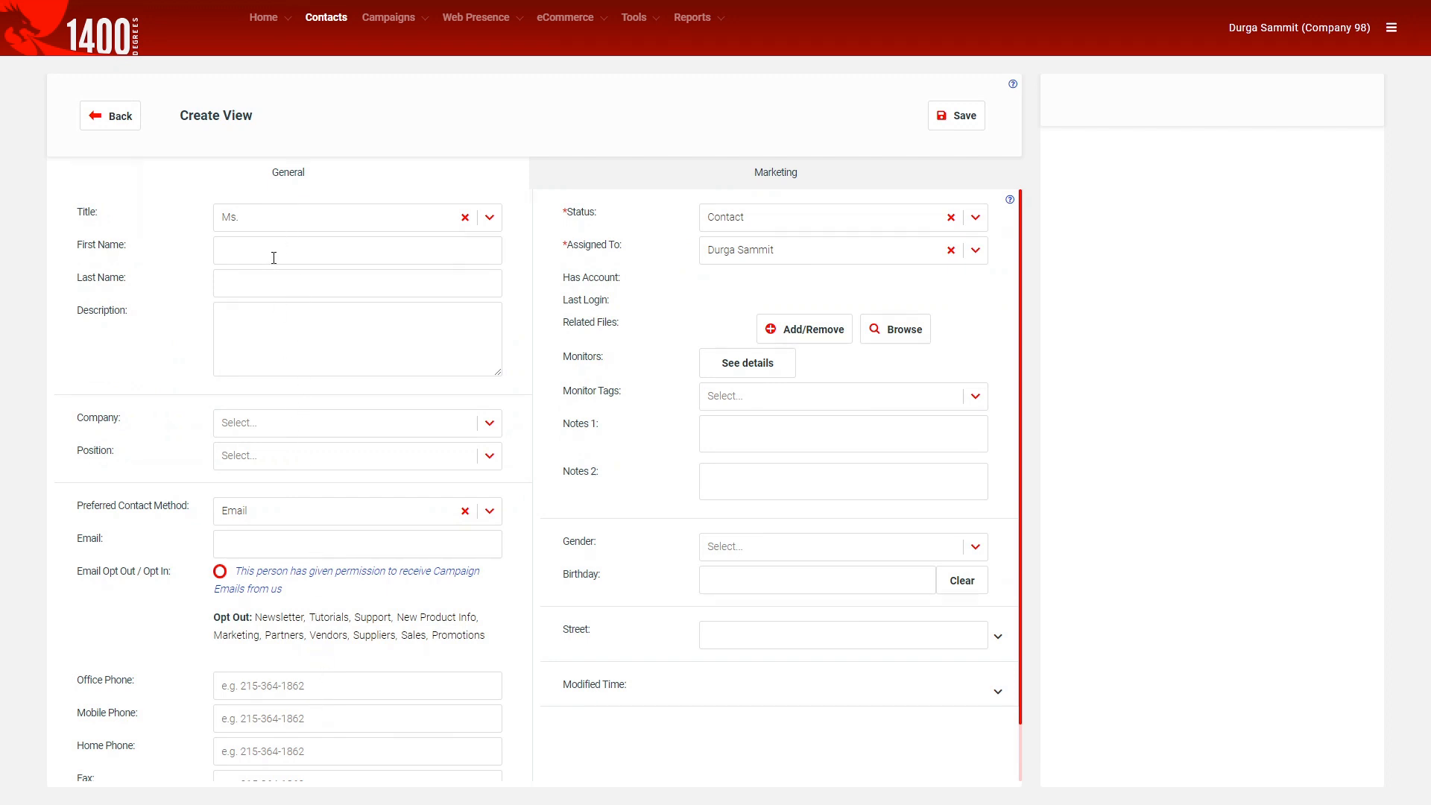
# Enter the contact's first and last name and set Company to Eros PC.
pyautogui.click(278, 423)
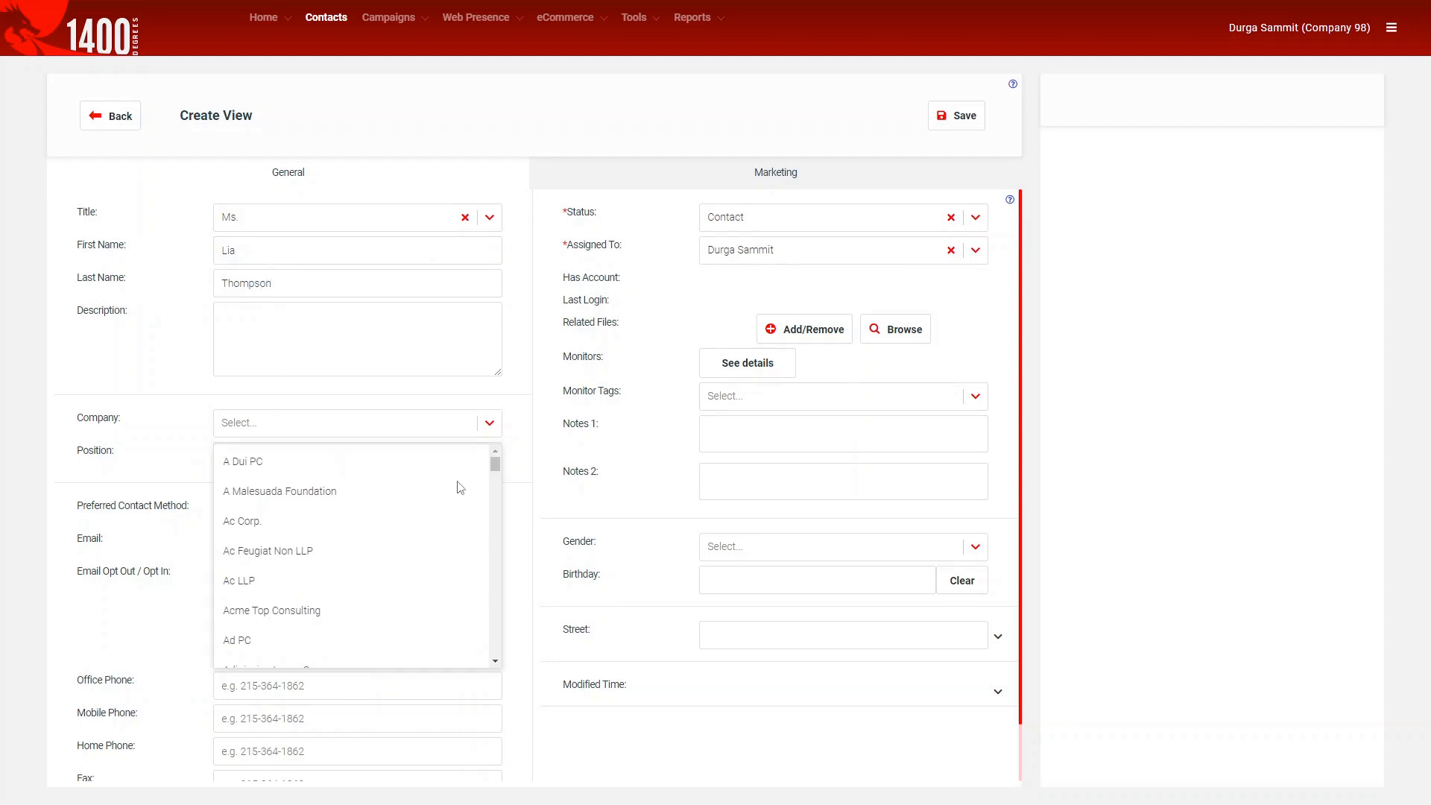
pyautogui.moveTo(494, 458); pyautogui.dragTo(499, 512)
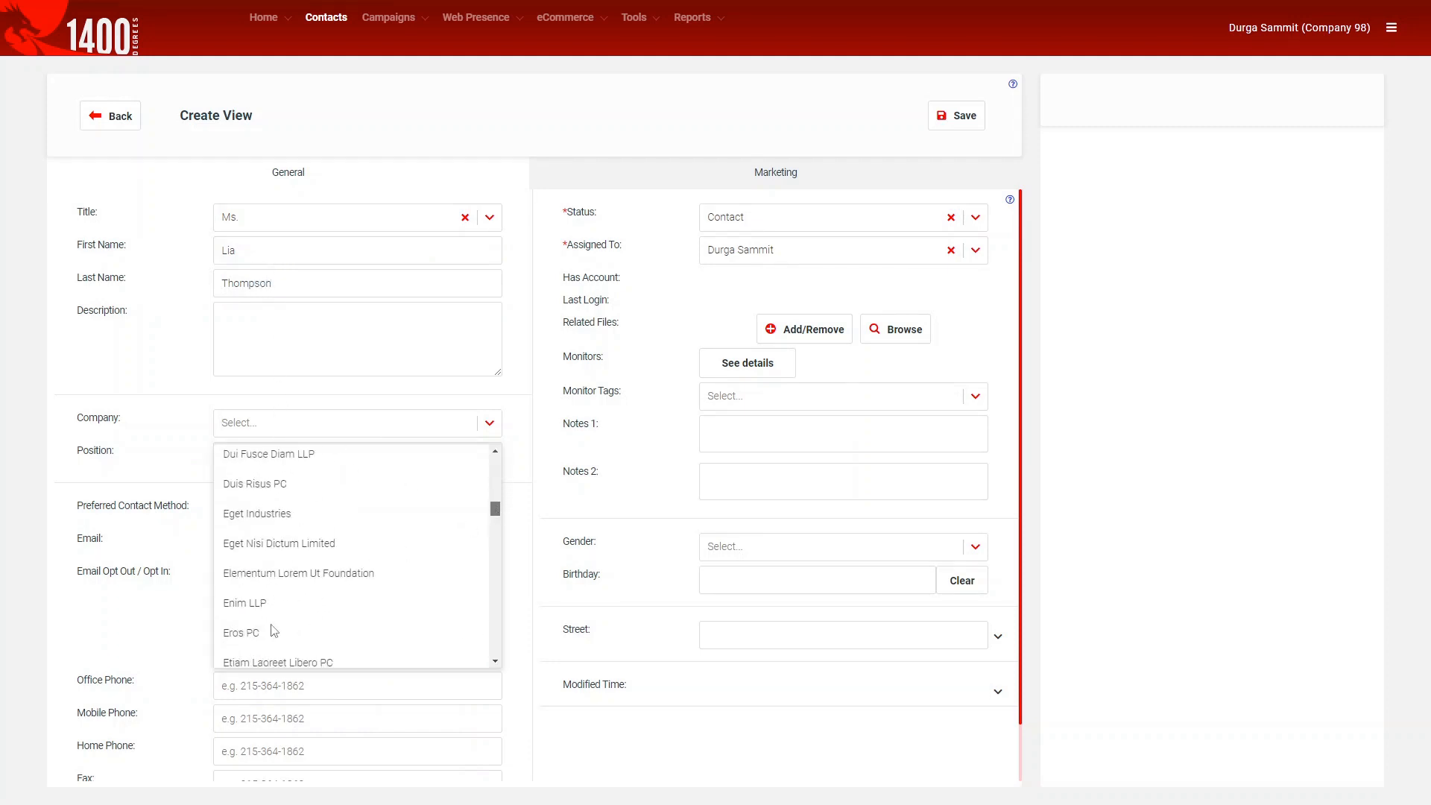
pyautogui.click(246, 634)
# Create and set the new position Agent PROMO, then show the Marketing fields.
pyautogui.click(256, 457)
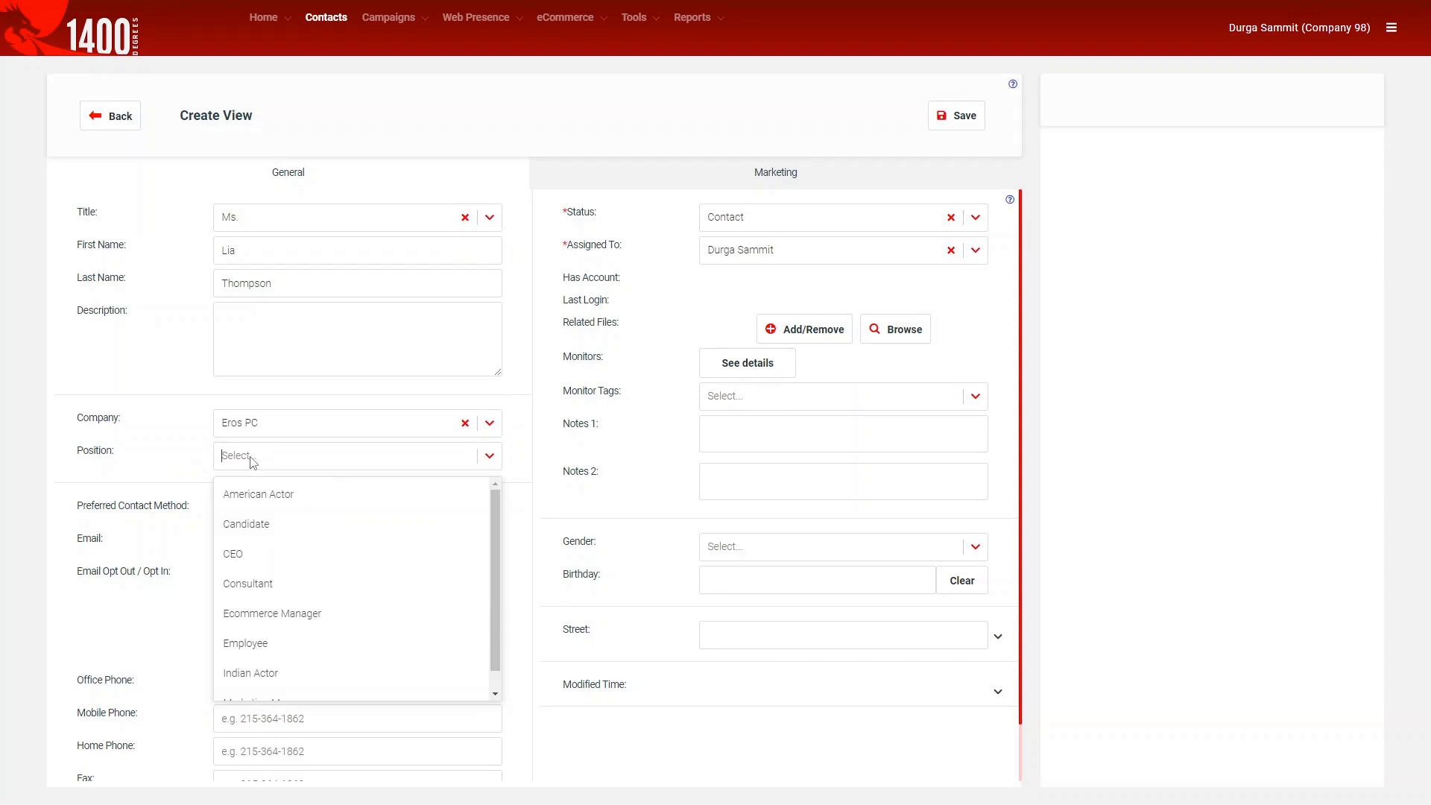
pyautogui.write('Agent PROMO')
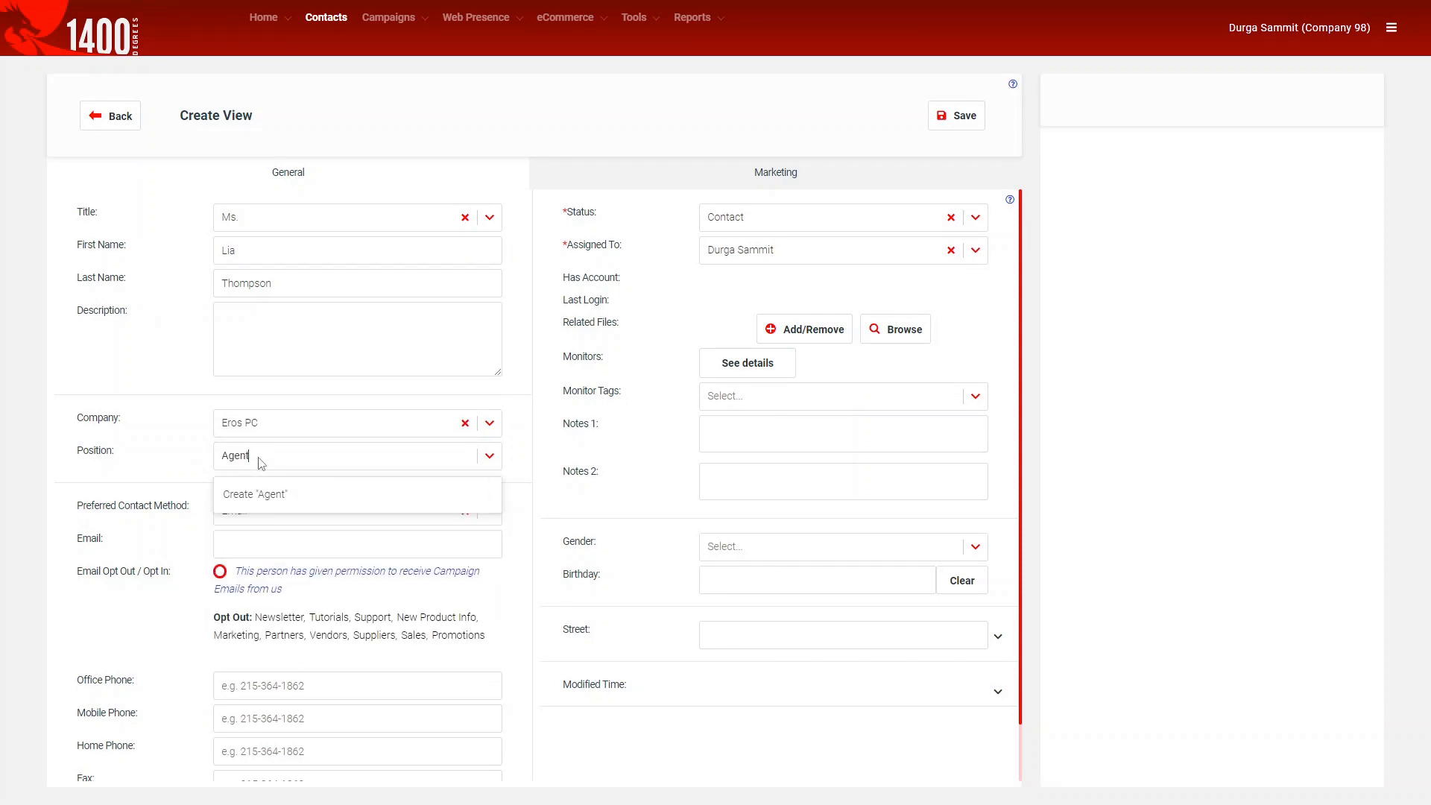
pyautogui.click(277, 492)
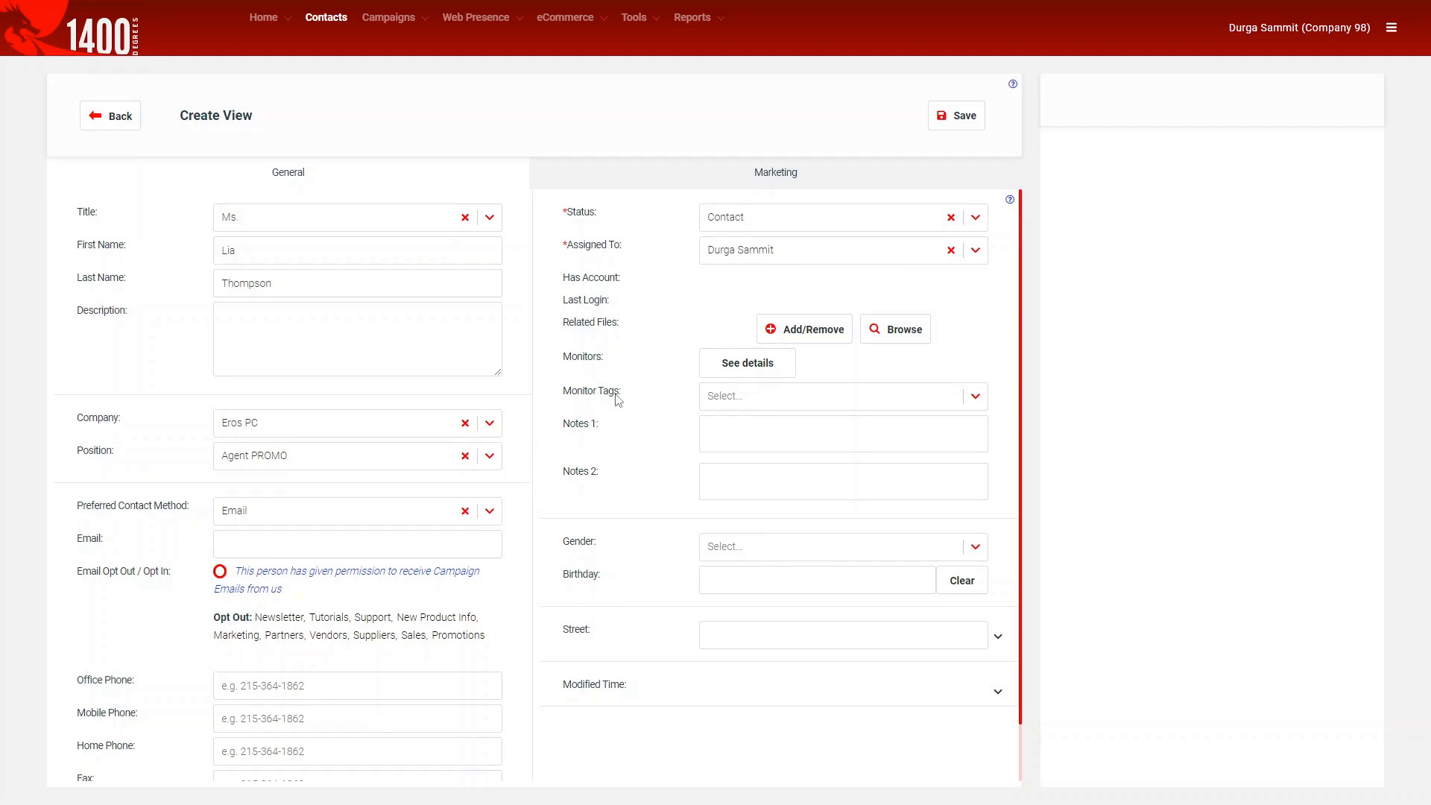
pyautogui.click(657, 175)
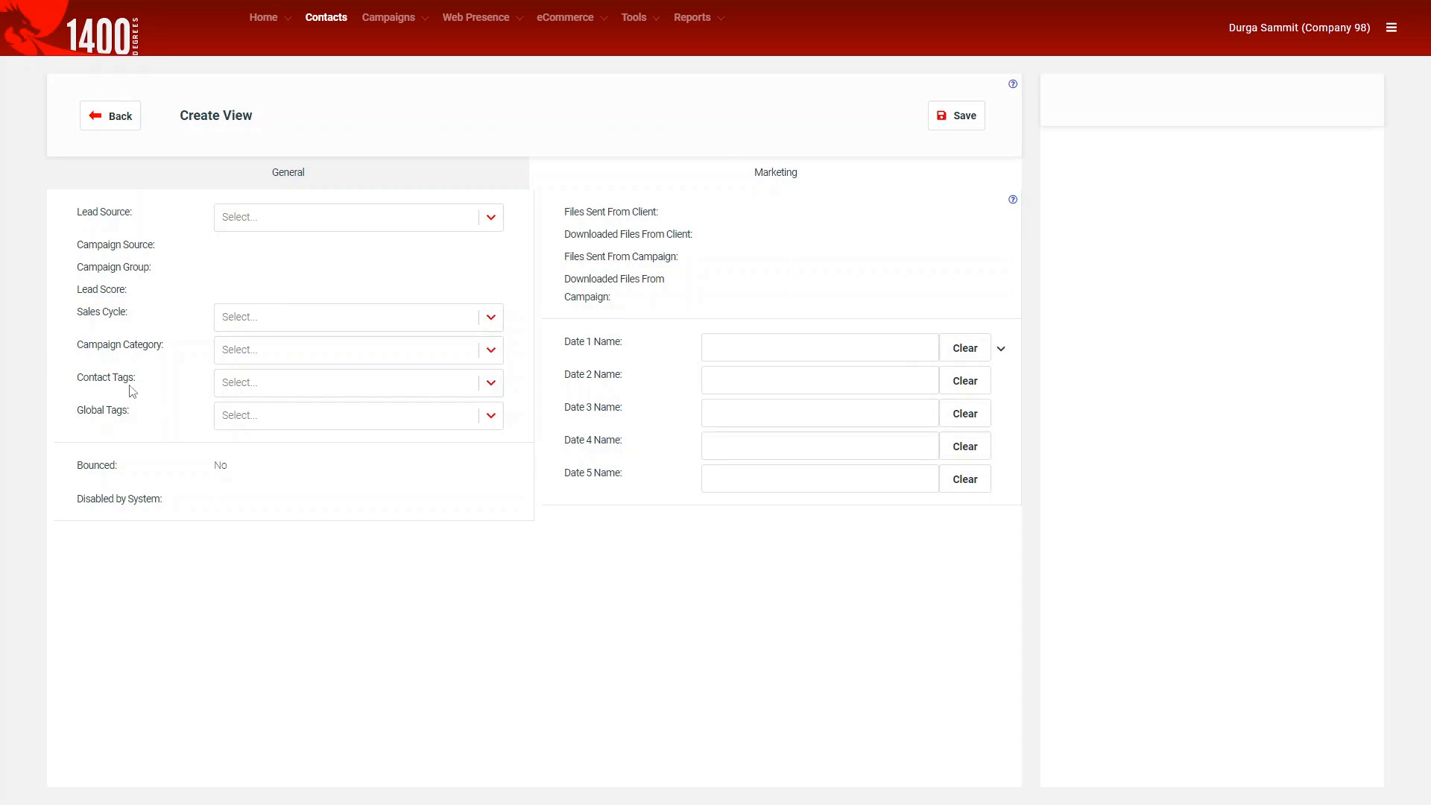
# Add Online Presence and Survey Completed to the contact tags.
pyautogui.click(264, 387)
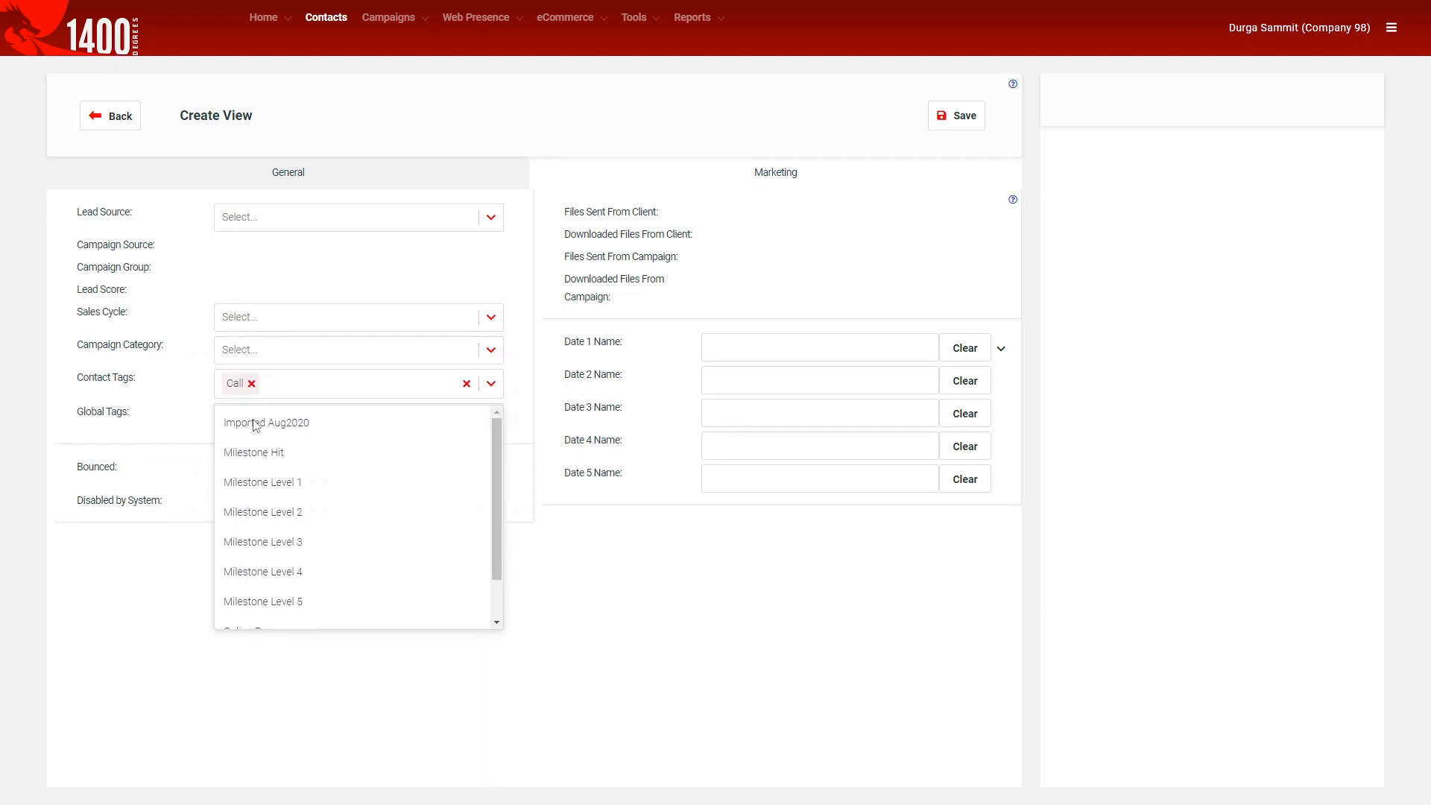
pyautogui.scroll(-1, 387, 548)
pyautogui.click(295, 584)
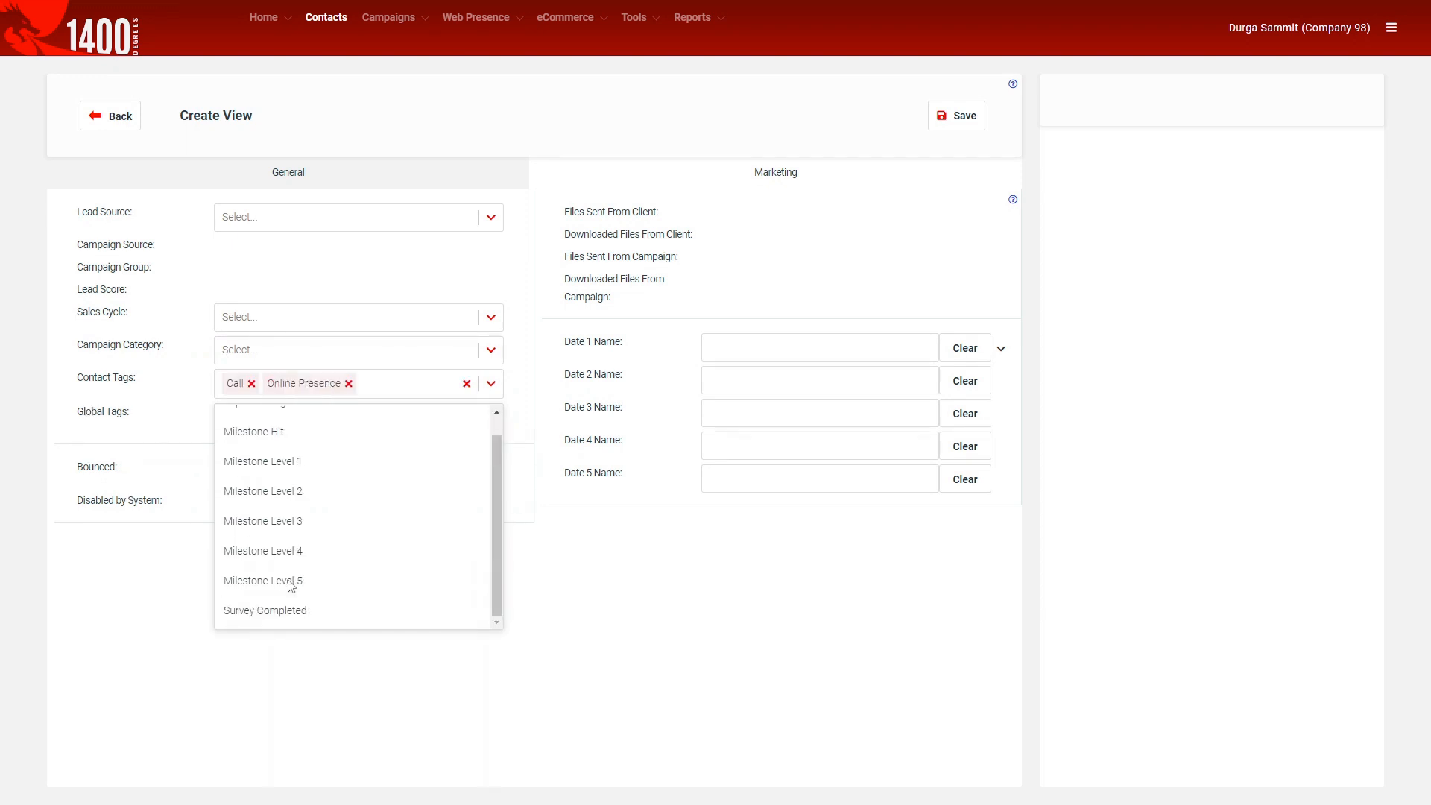
pyautogui.click(258, 613)
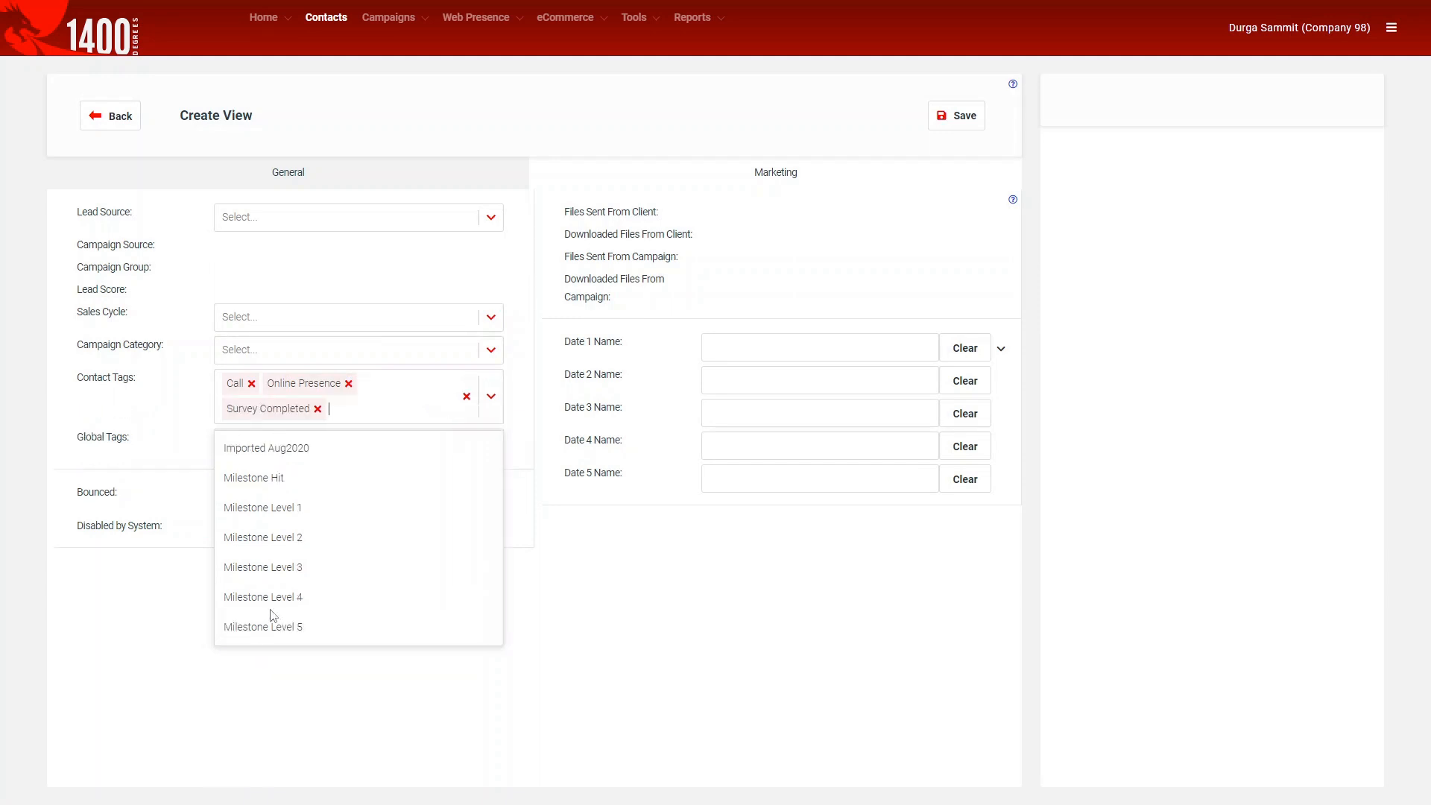
pyautogui.click(127, 551)
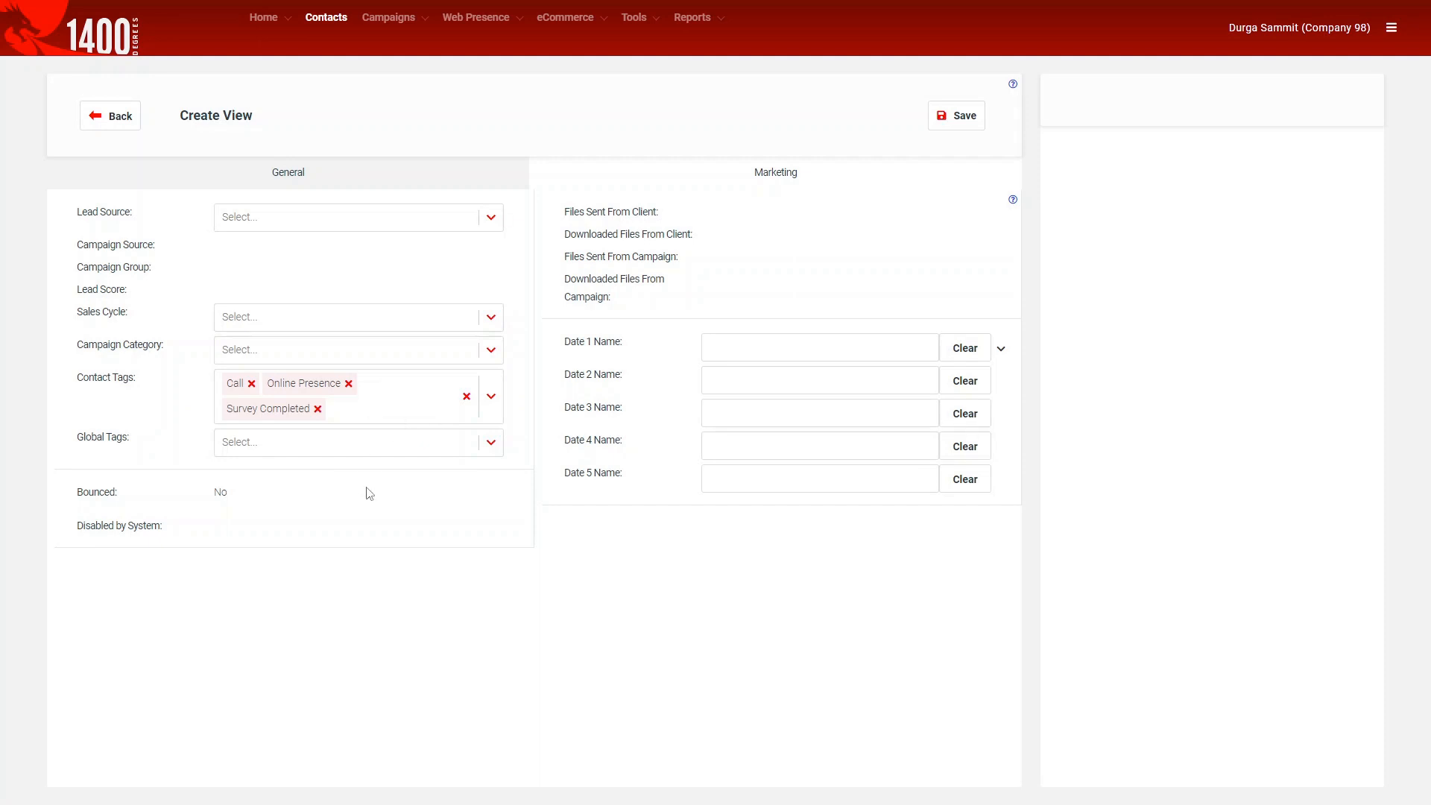
# Add ACME and Emails as global tags and return to the General fields.
pyautogui.click(241, 445)
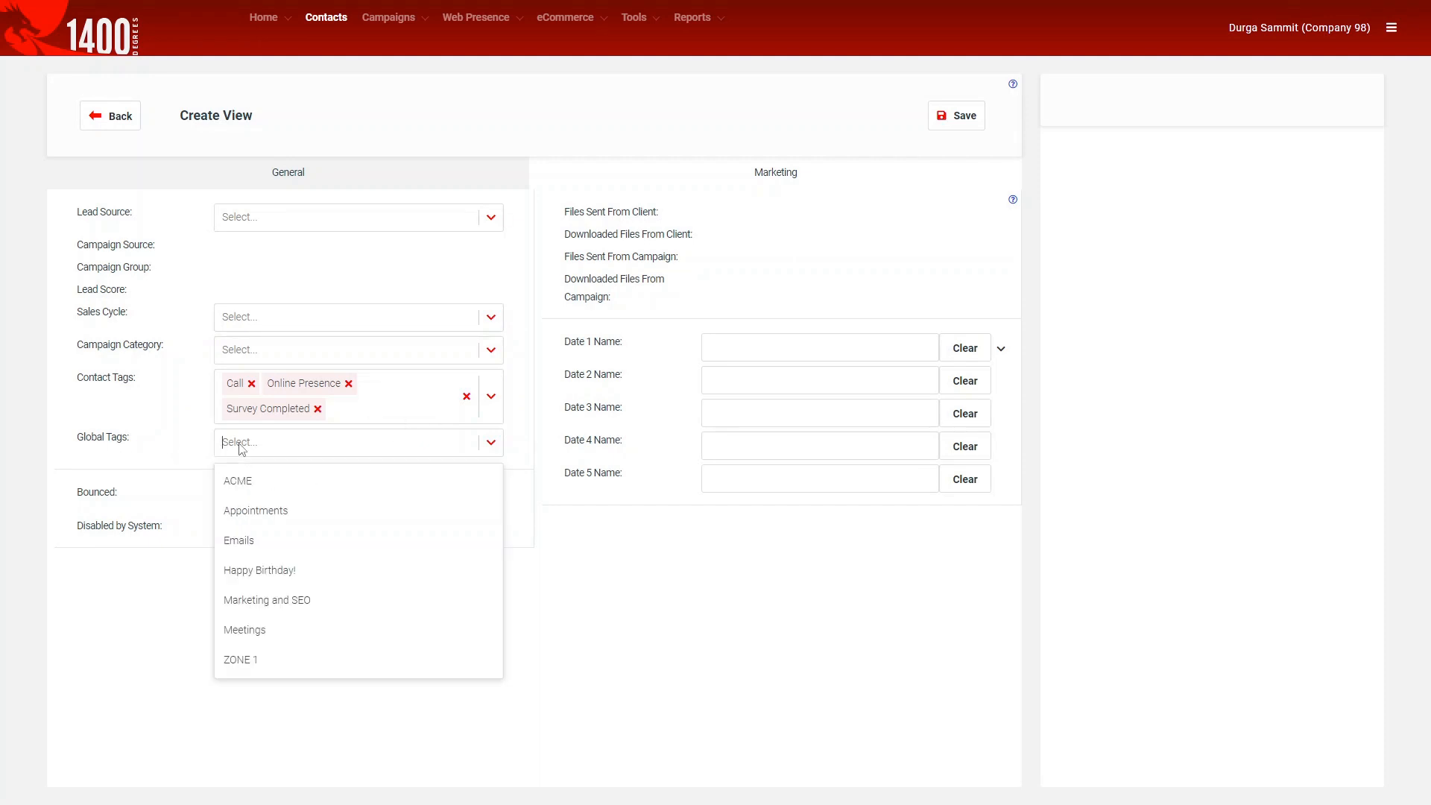
pyautogui.click(246, 483)
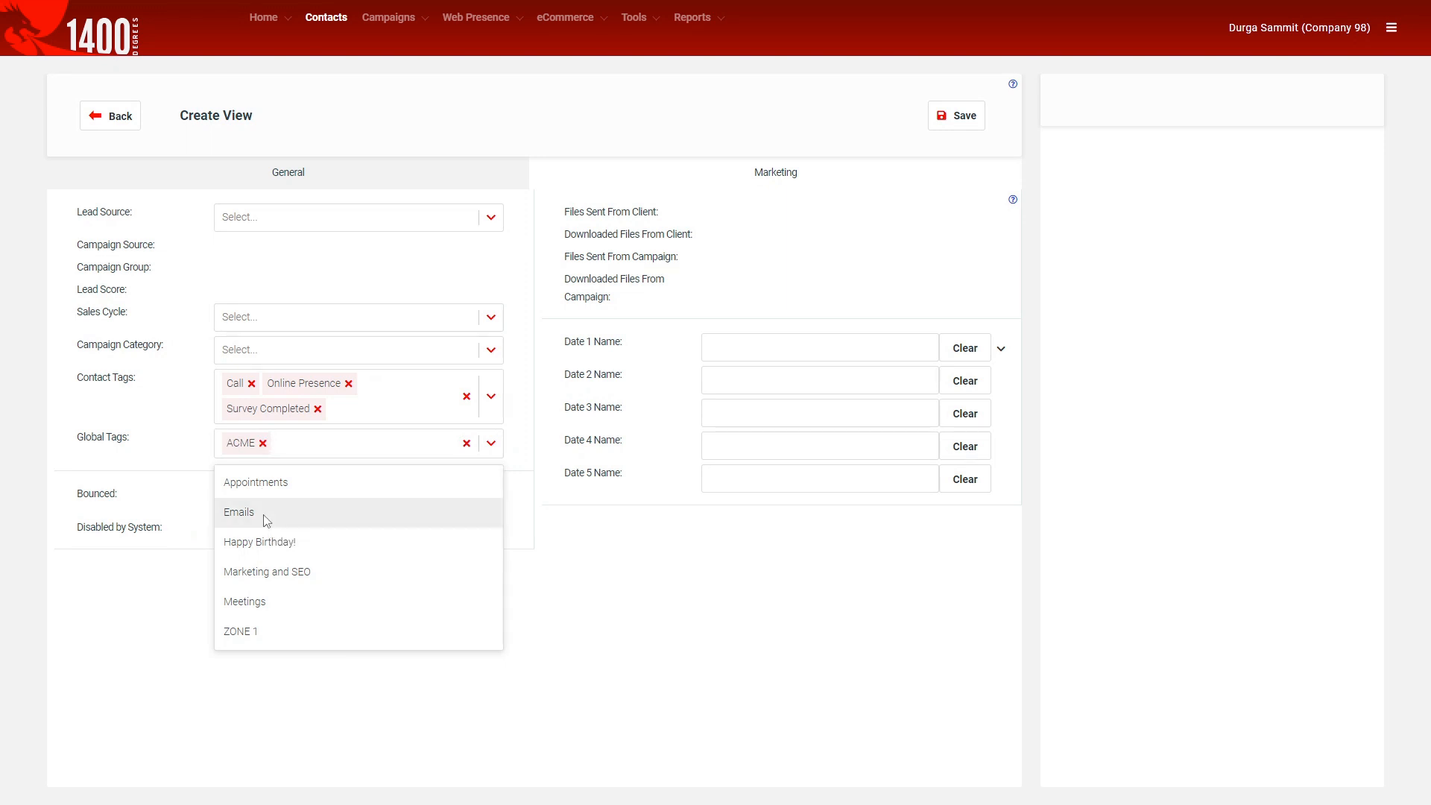
pyautogui.click(266, 518)
pyautogui.click(585, 554)
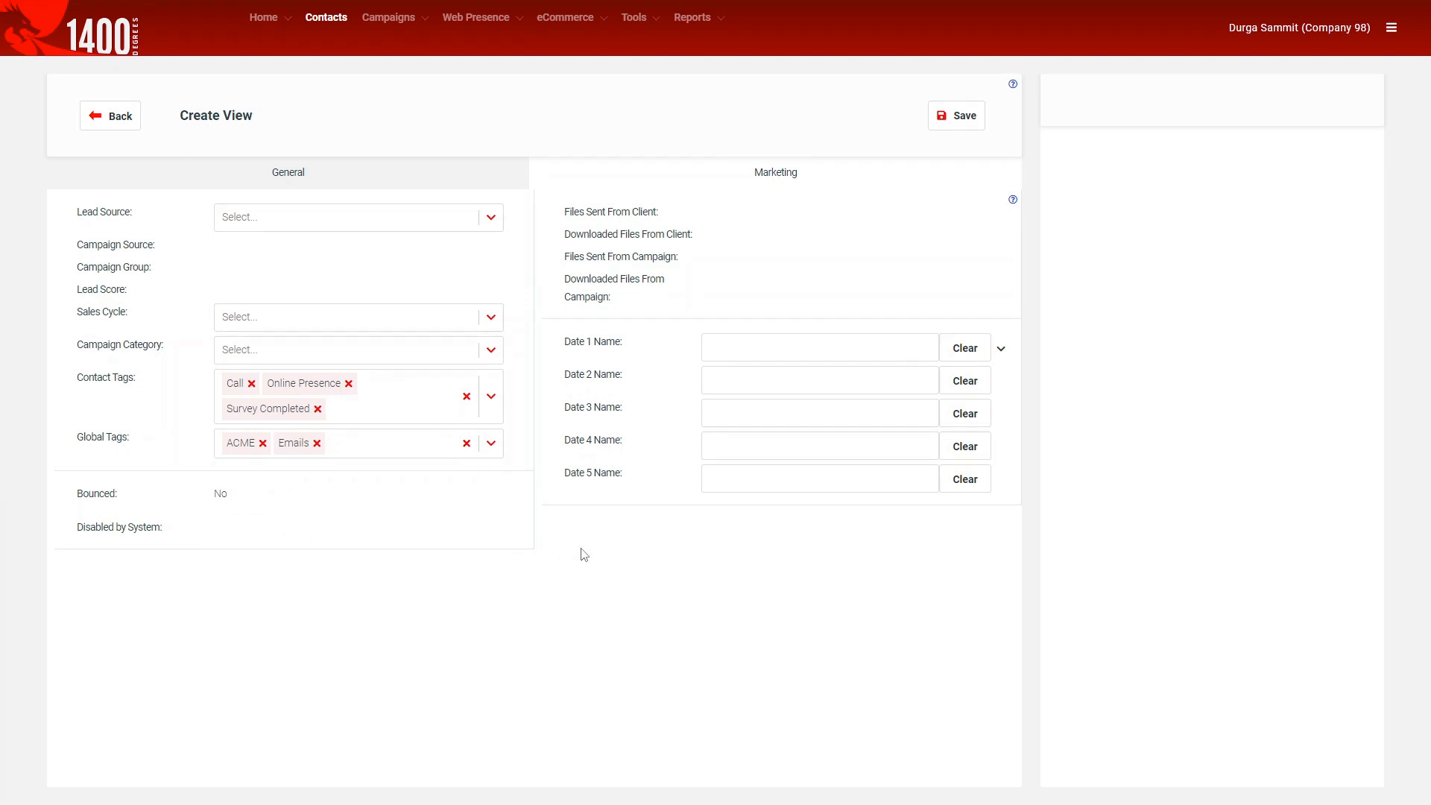
pyautogui.click(366, 176)
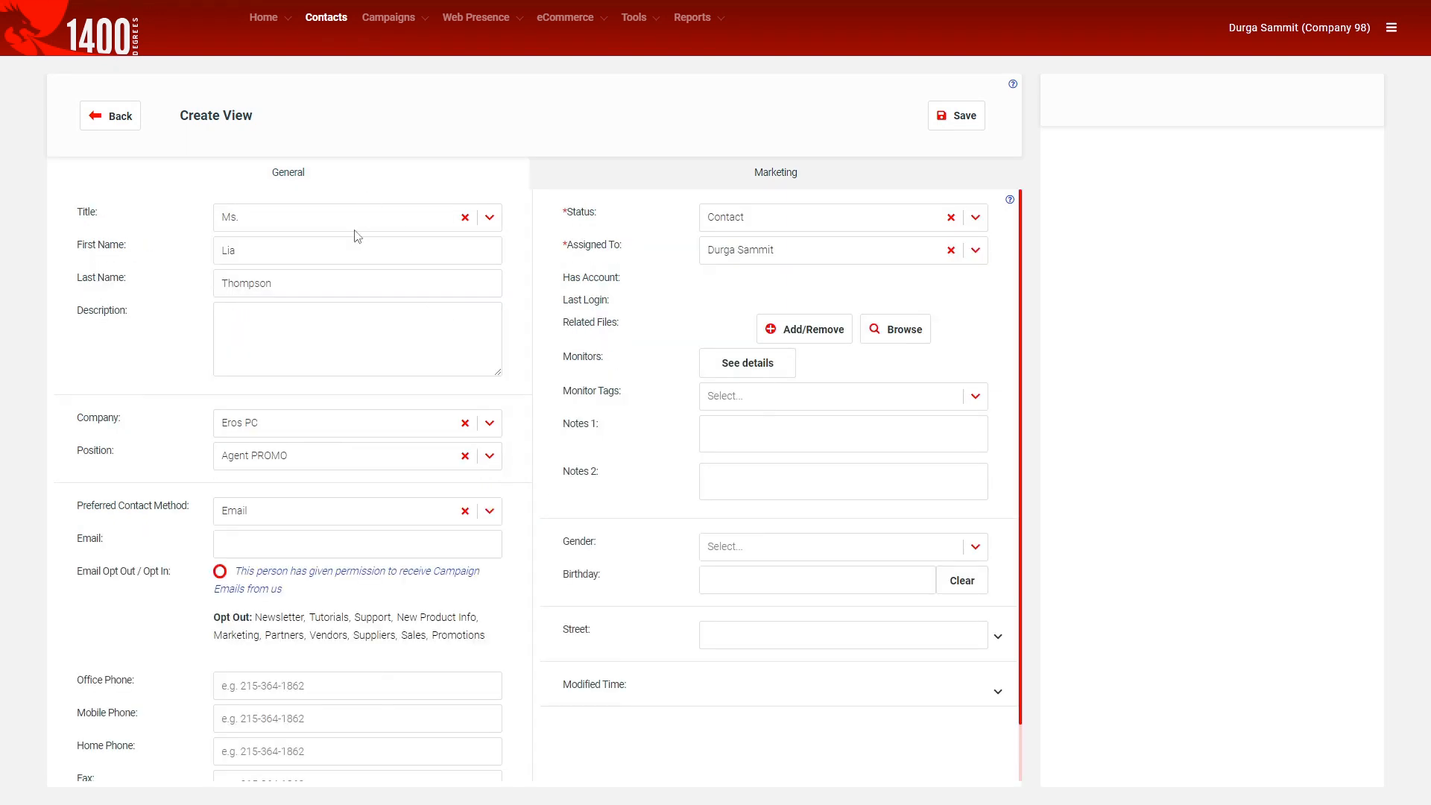
# Keep Email as preferred method, opt in to campaign emails, and enter the contact's e-mail address.
pyautogui.click(249, 515)
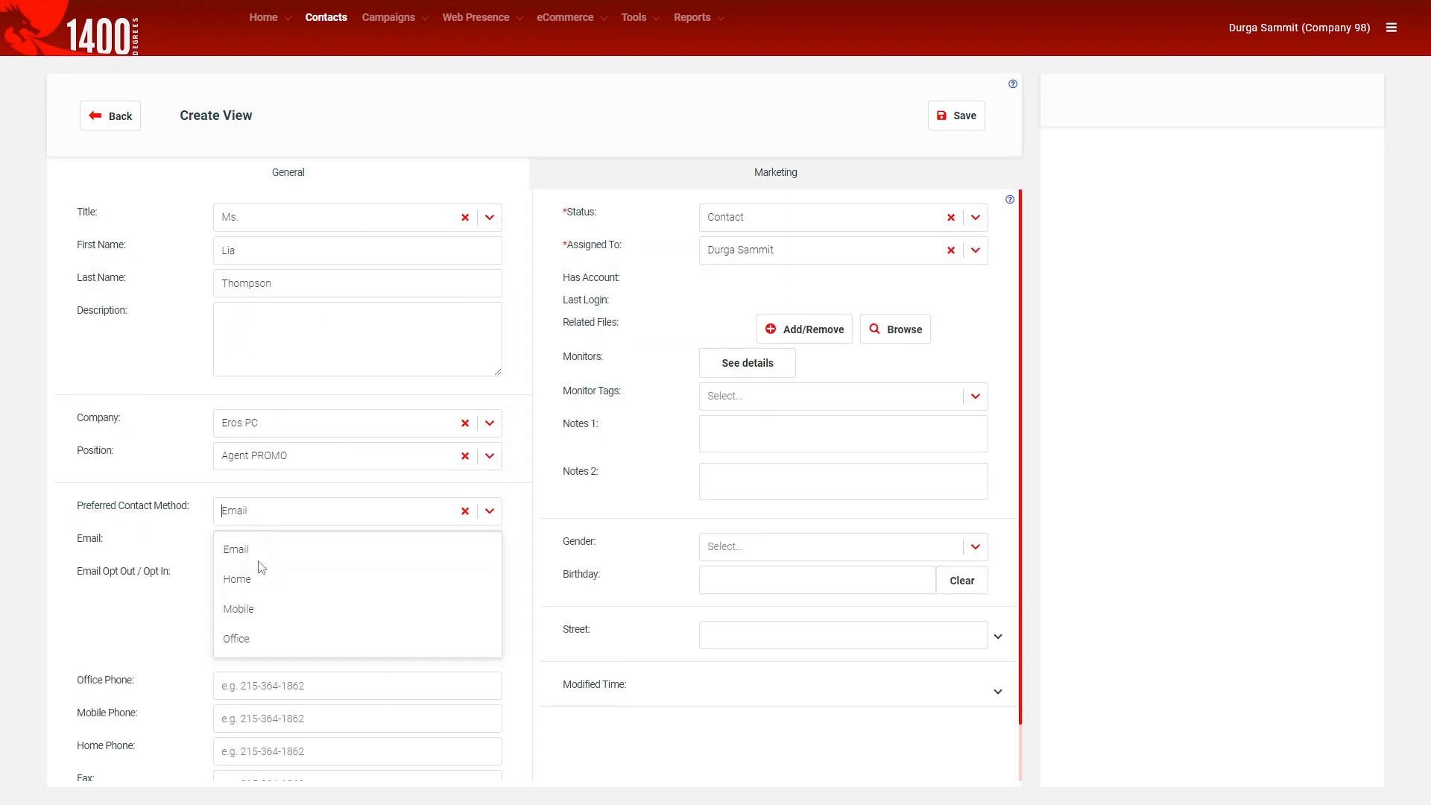
pyautogui.click(186, 528)
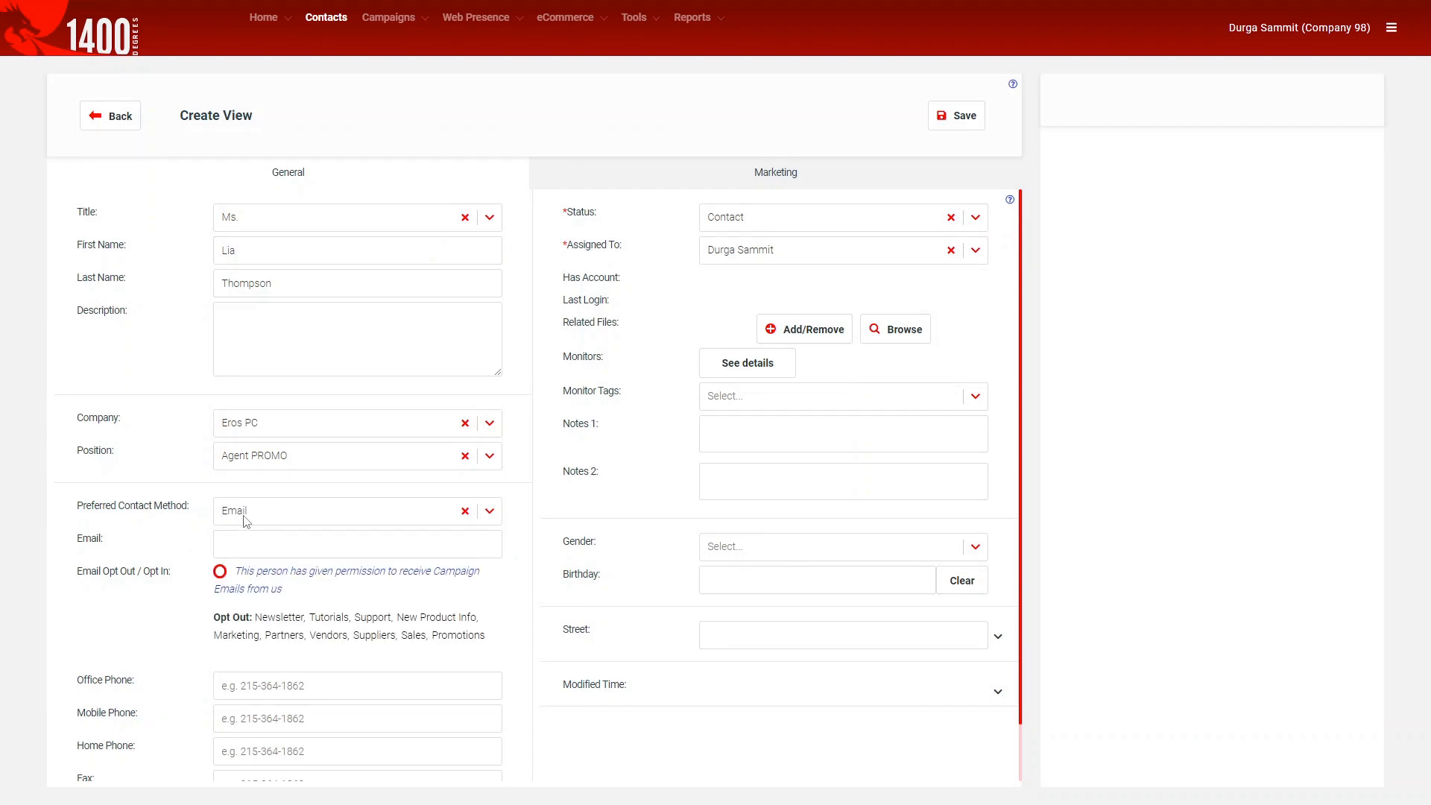
pyautogui.click(220, 572)
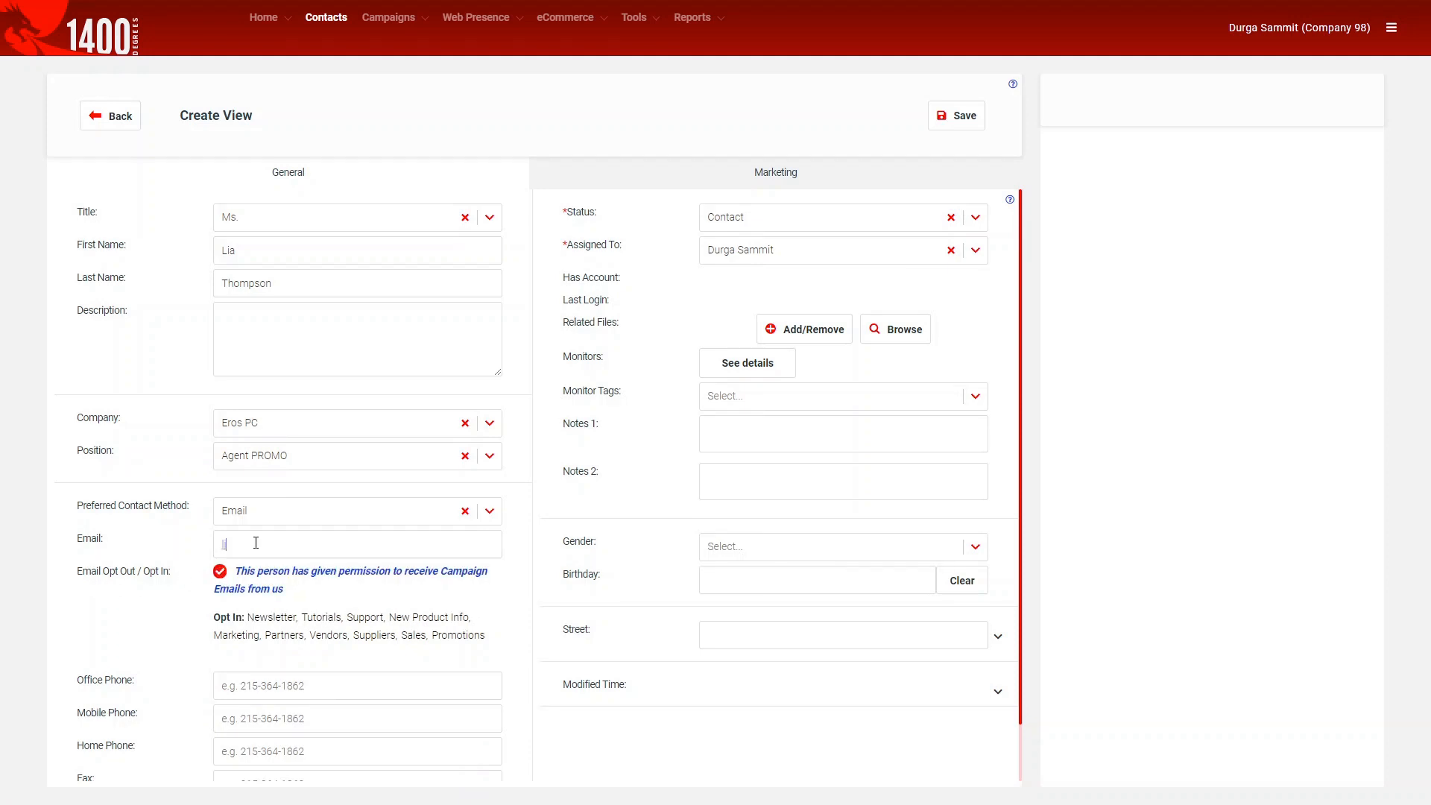
pyautogui.click(255, 543)
pyautogui.write('lia.thompson@example.com')
# Enter the contact's mobile phone number and set Do Not Call to Yes.
pyautogui.scroll(-1, 410, 612)
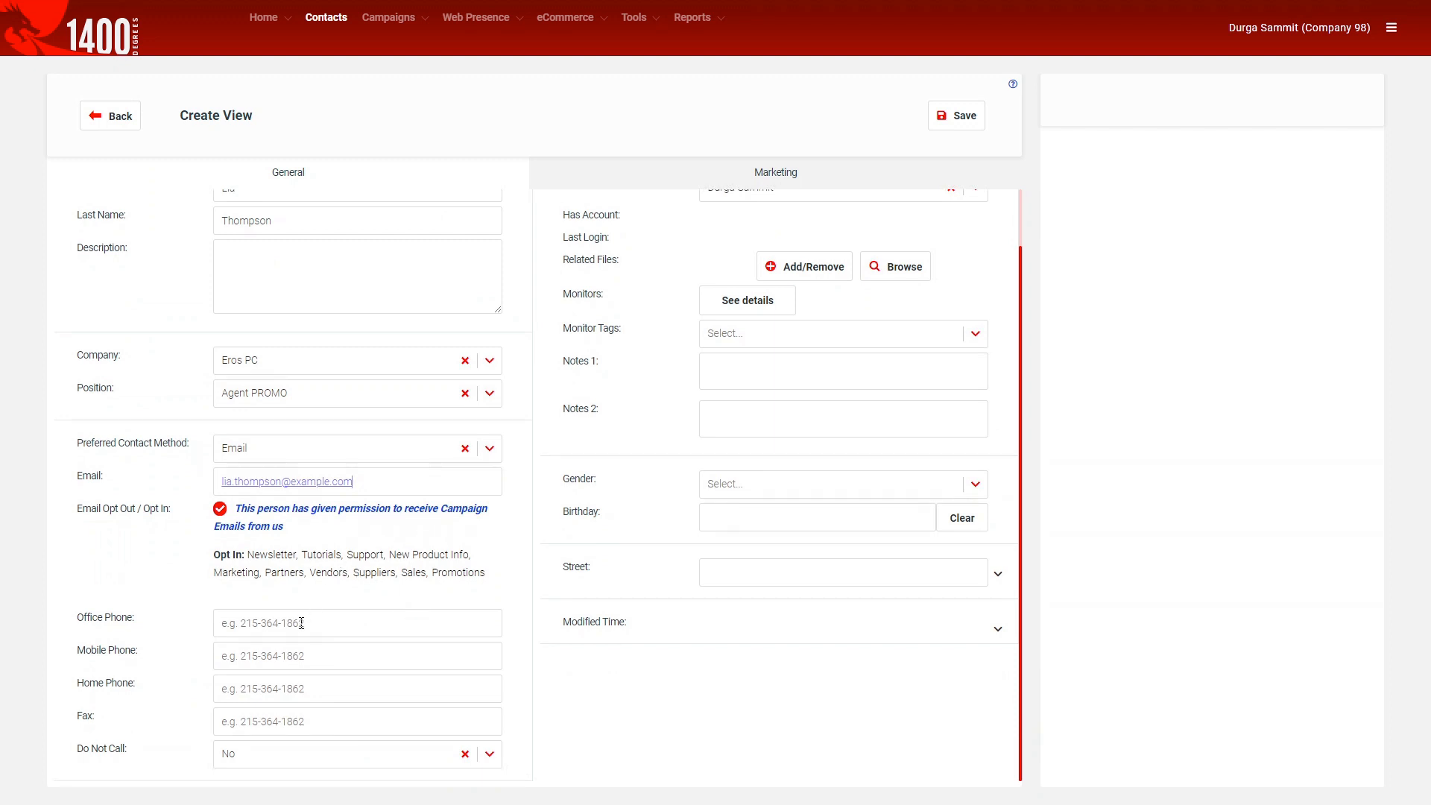
pyautogui.write('1234567890')
pyautogui.click(257, 762)
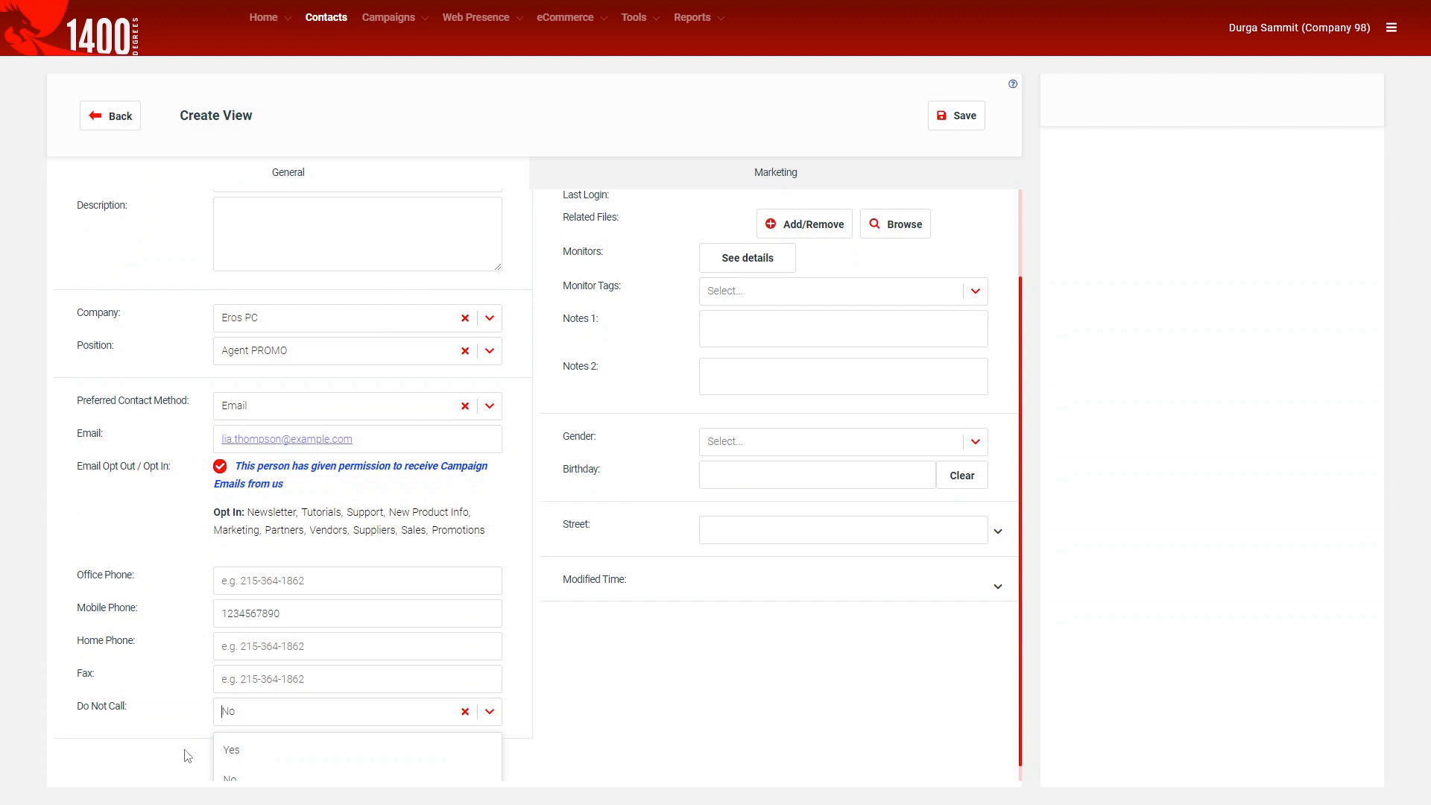
pyautogui.click(238, 751)
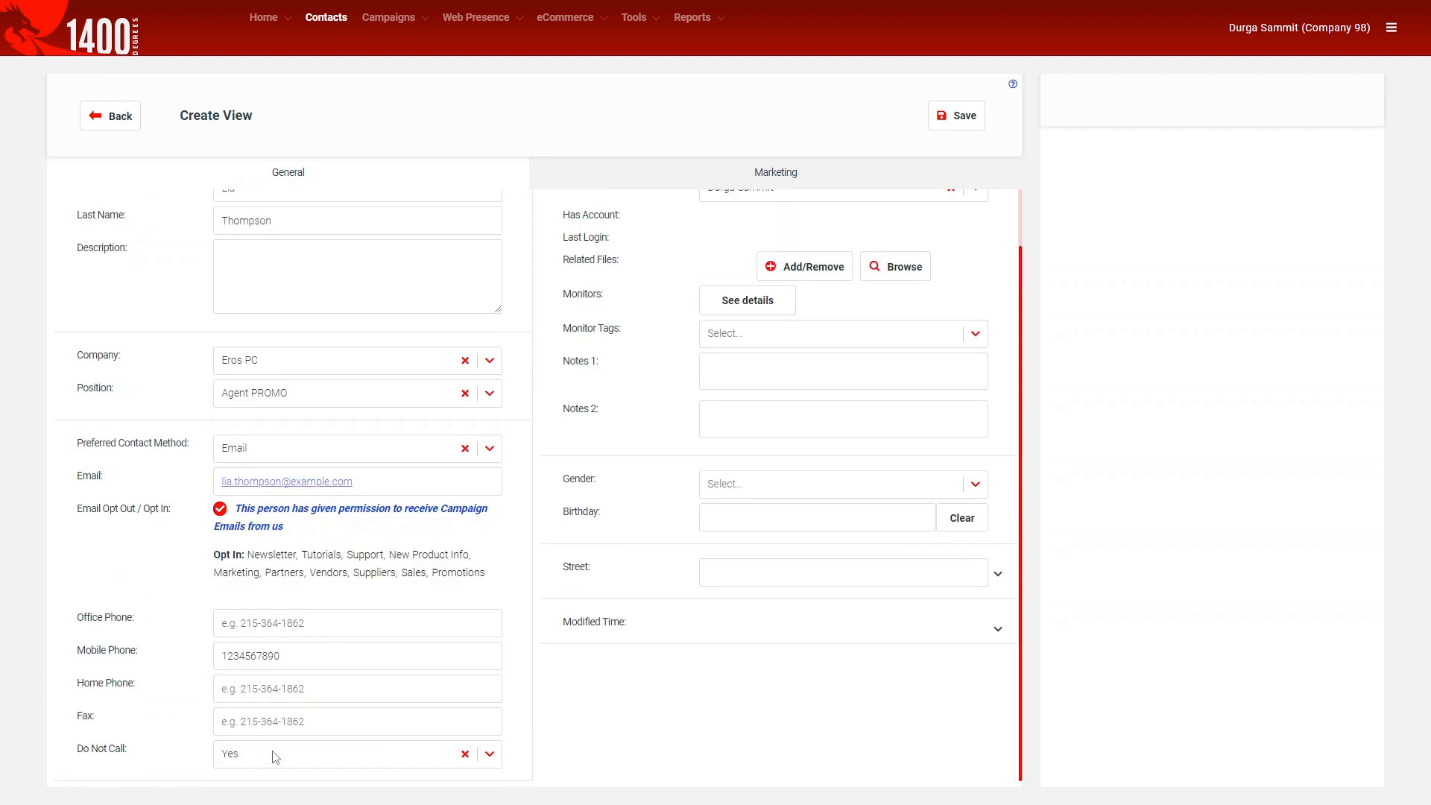
pyautogui.scroll(1, 679, 681)
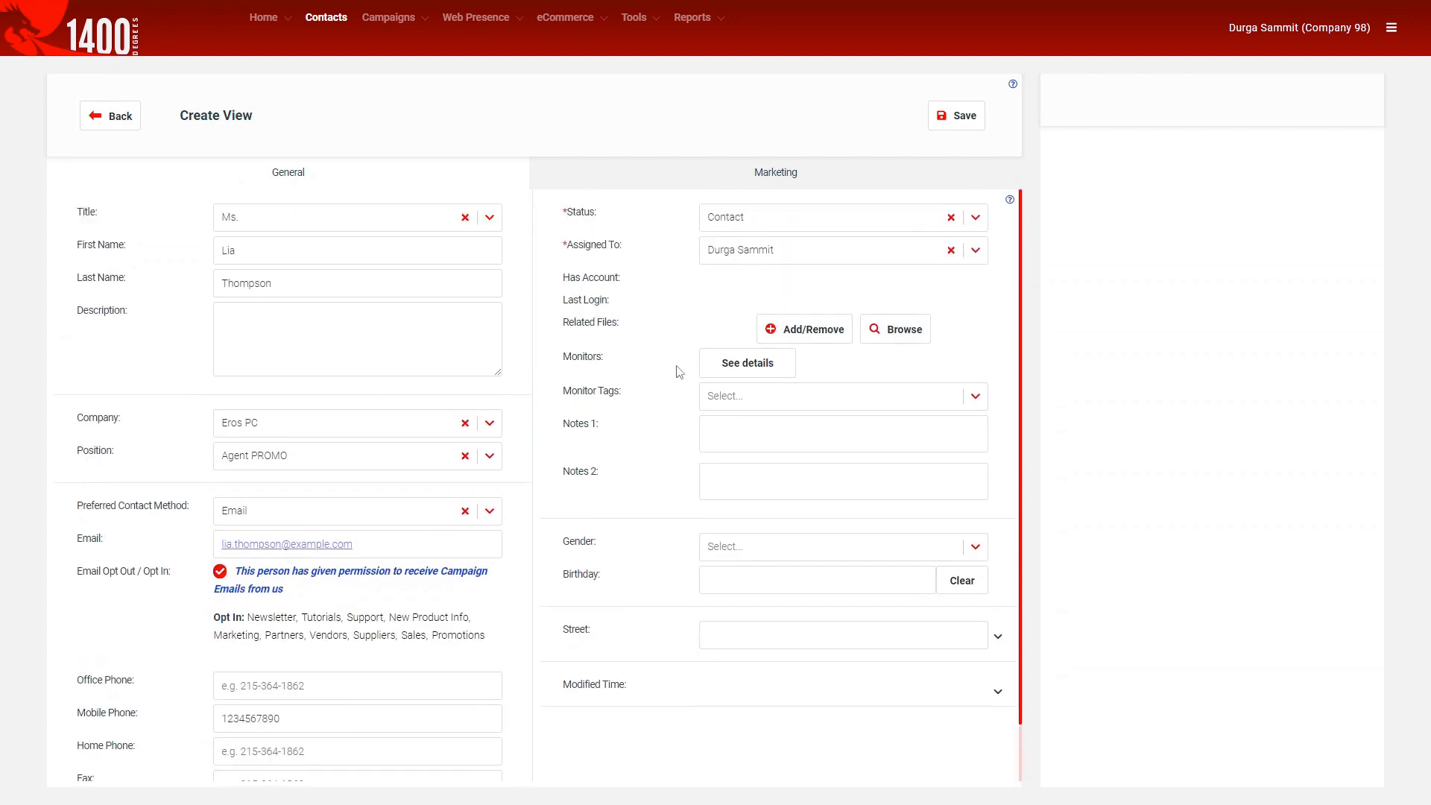
pyautogui.click(737, 231)
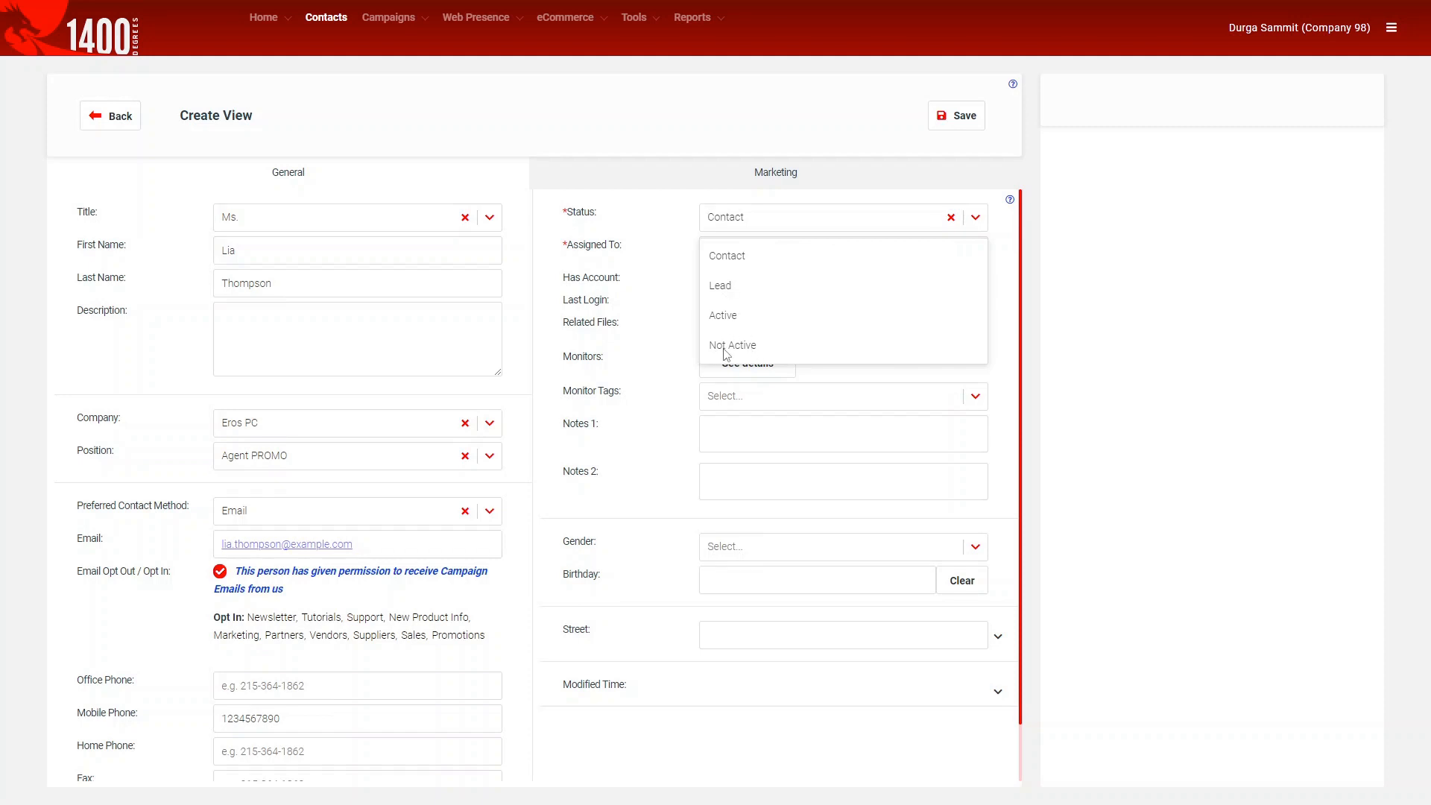
pyautogui.click(717, 258)
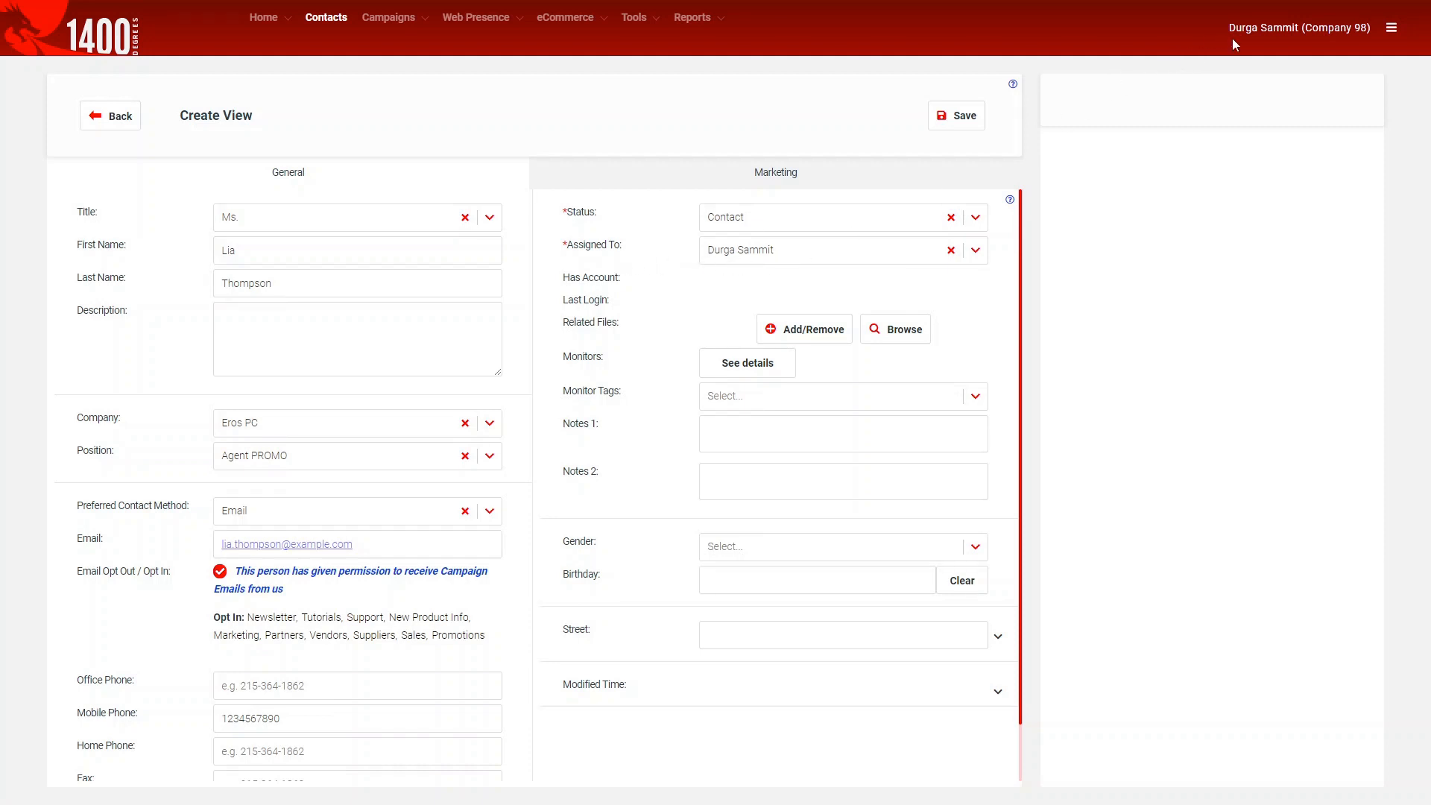
pyautogui.click(812, 261)
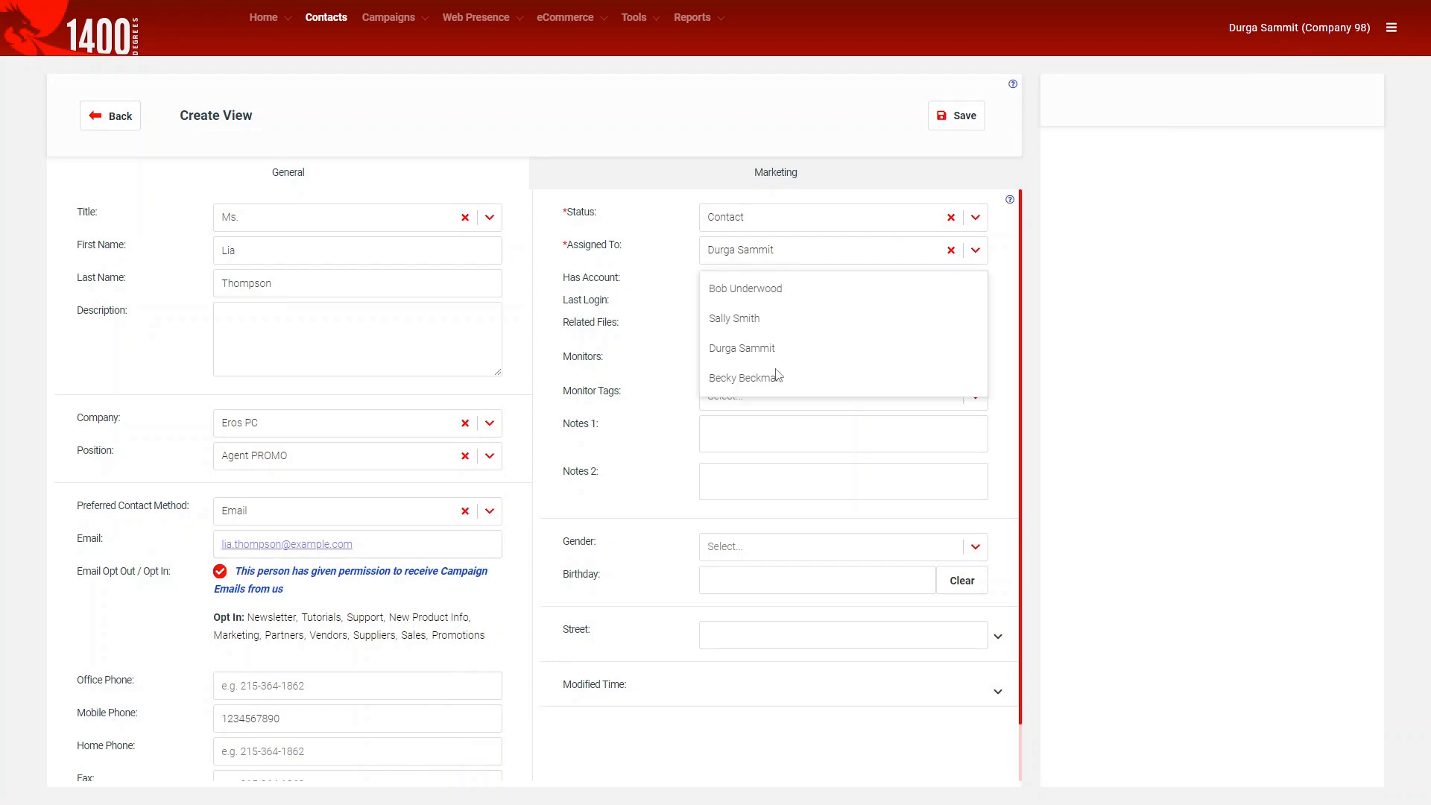
pyautogui.click(656, 297)
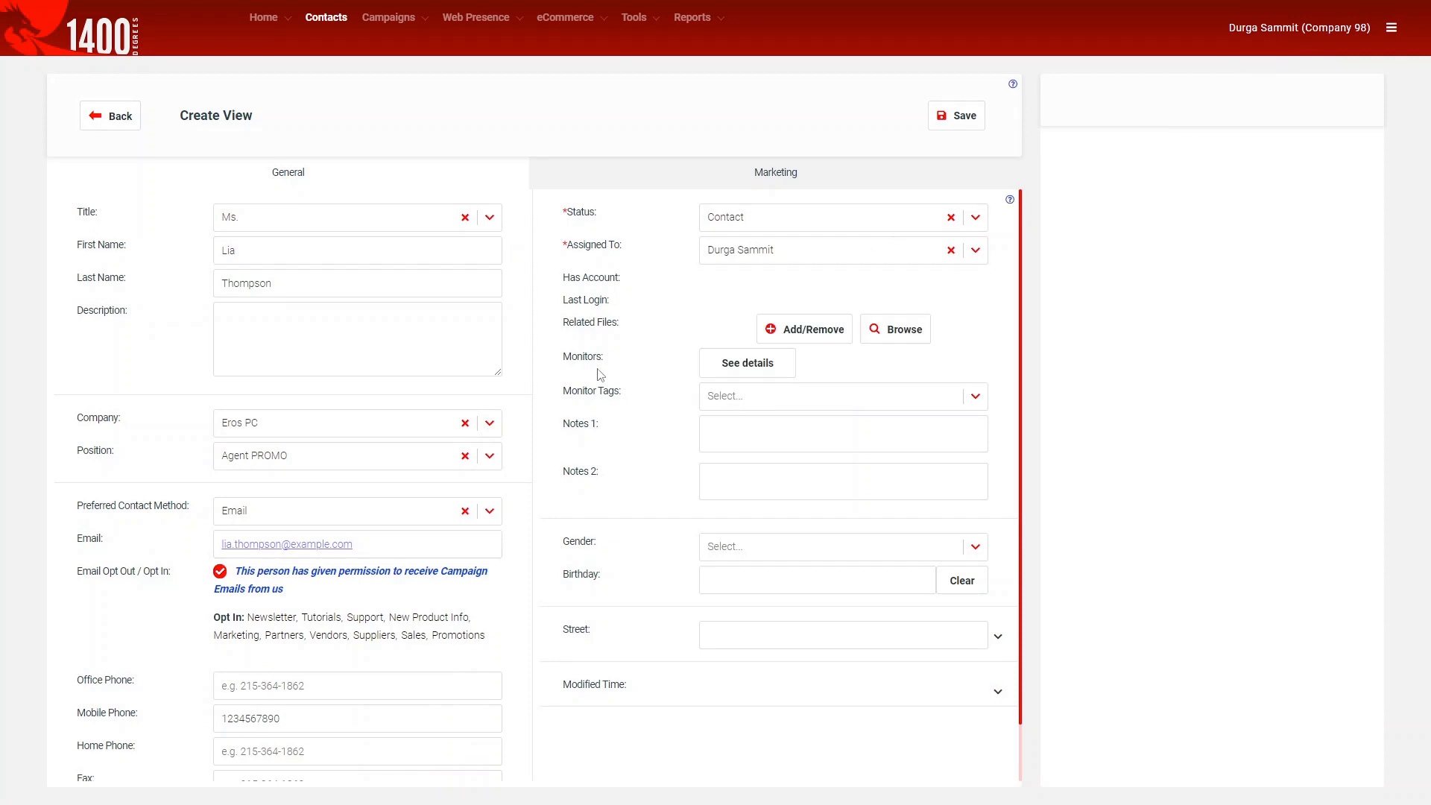
pyautogui.click(811, 335)
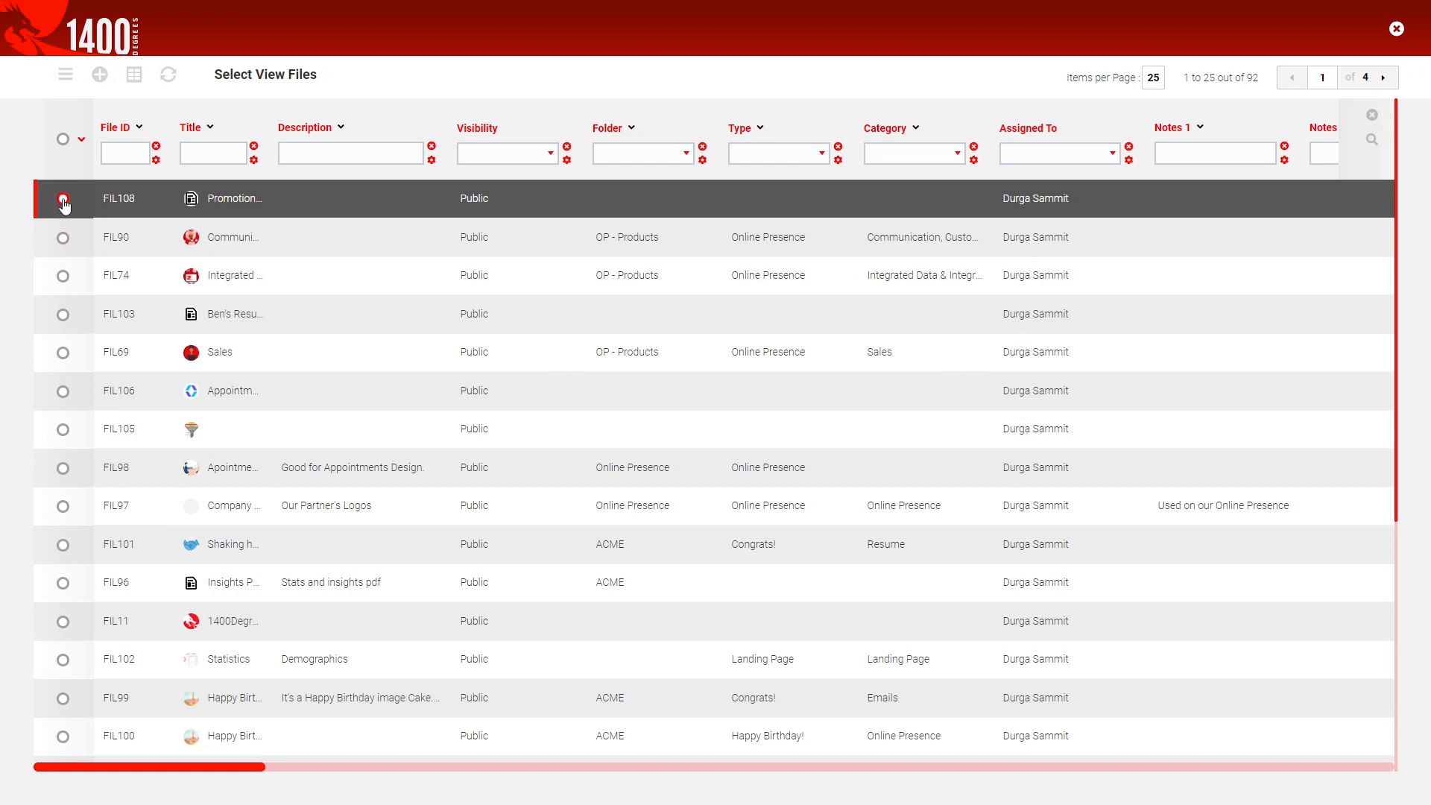
# Tick FIL108 in Select View Files and submit it as the contact's related file.
pyautogui.click(62, 199)
pyautogui.click(66, 74)
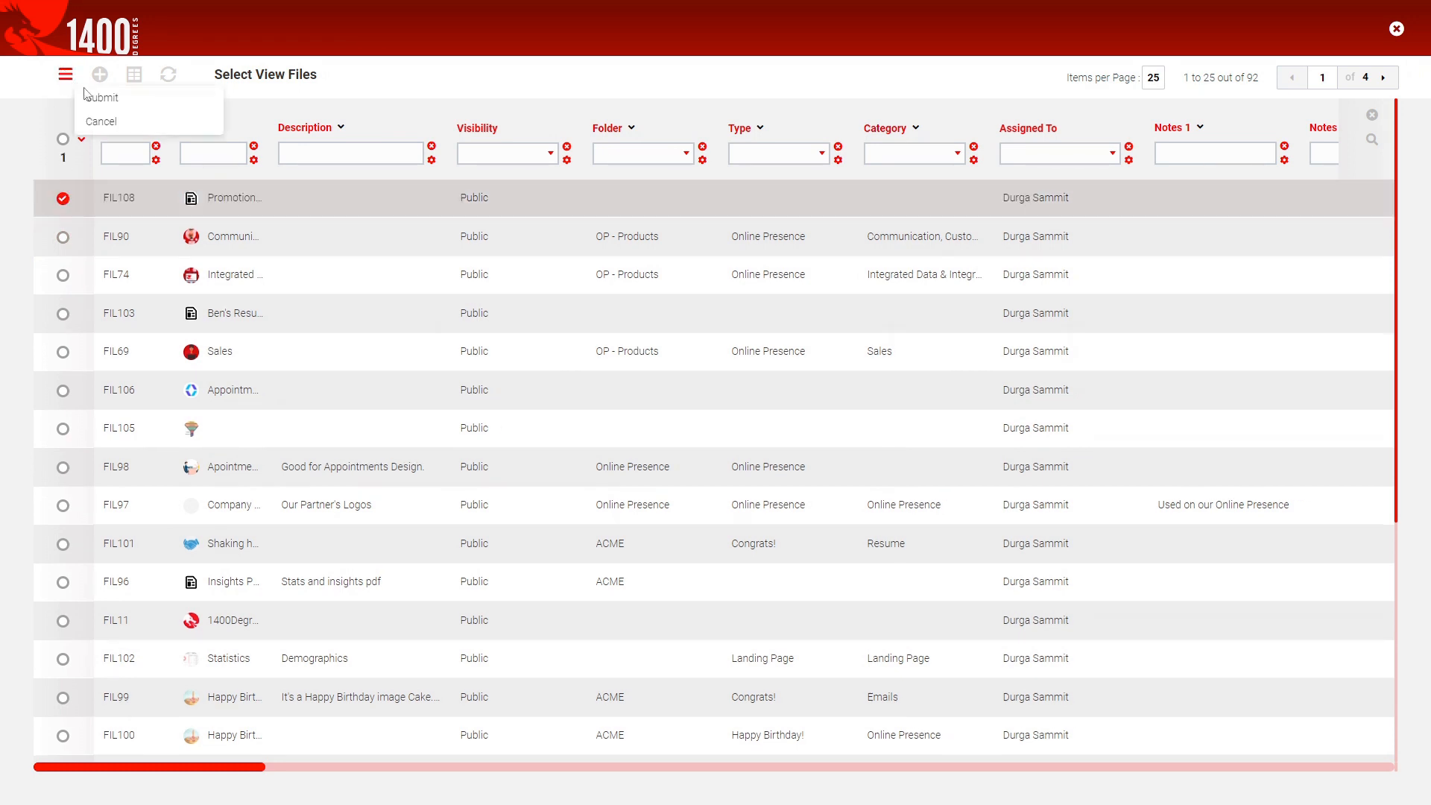
pyautogui.click(166, 105)
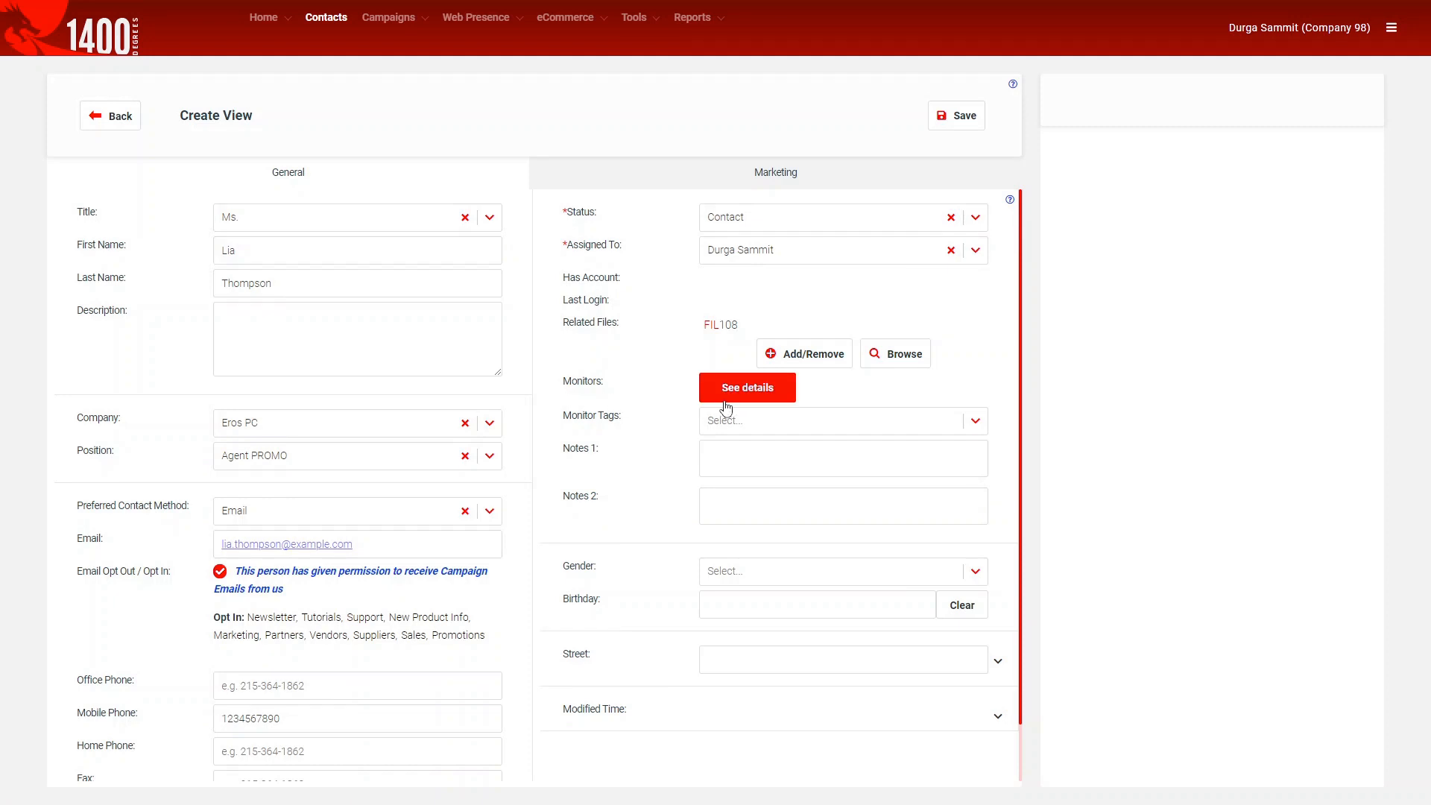
# Open the contact's Monitors details and add two users as monitors.
pyautogui.click(779, 404)
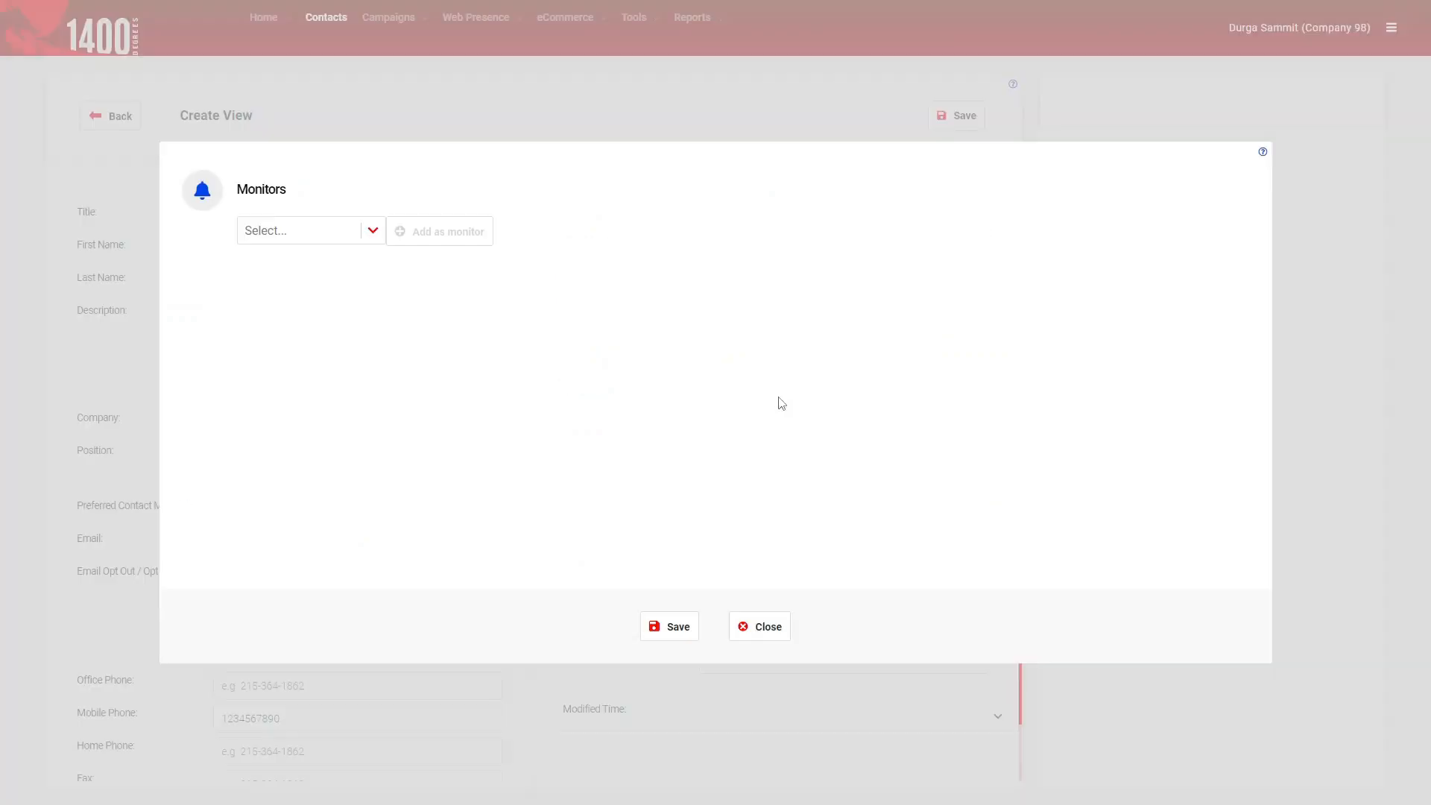
pyautogui.click(357, 236)
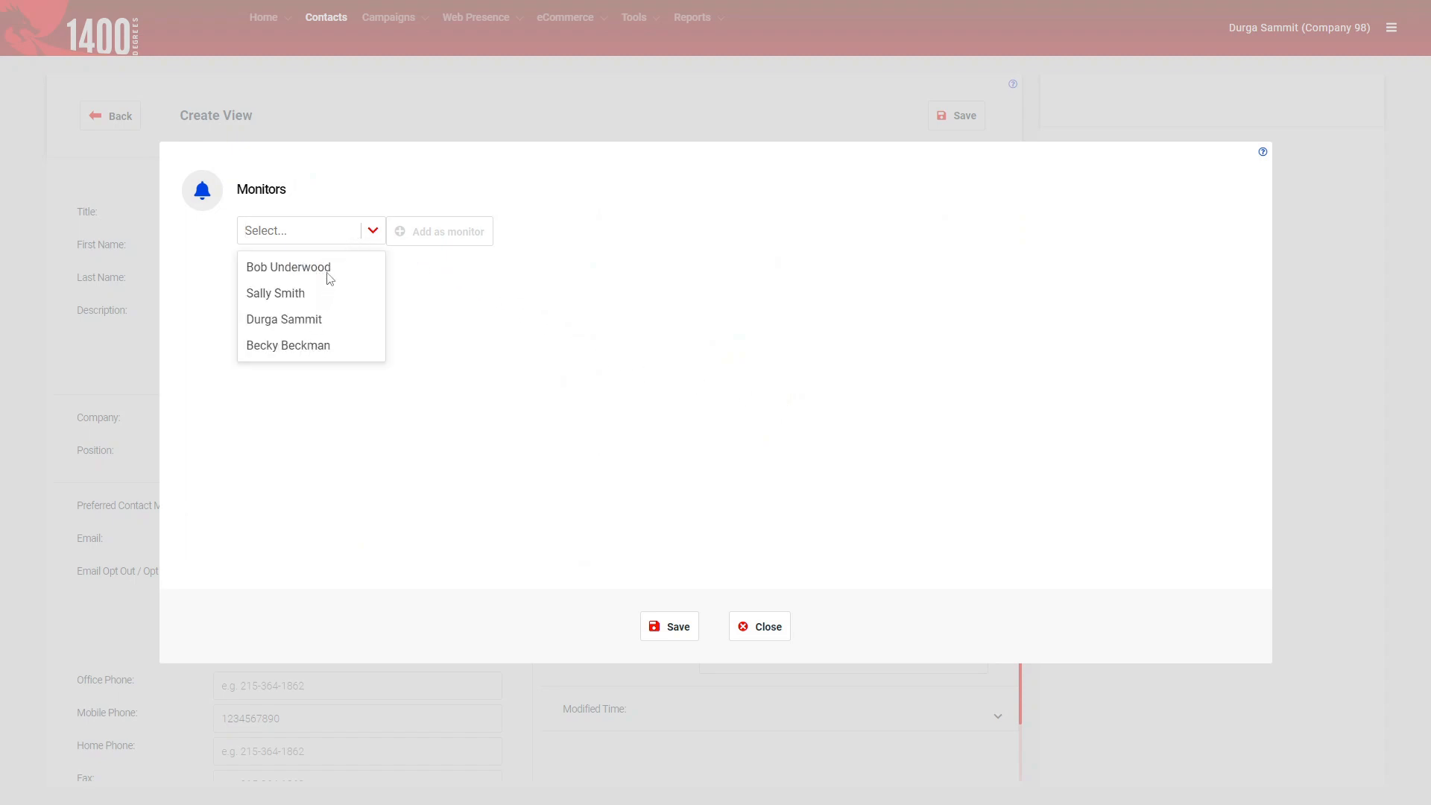
pyautogui.click(331, 277)
pyautogui.click(412, 231)
pyautogui.click(346, 240)
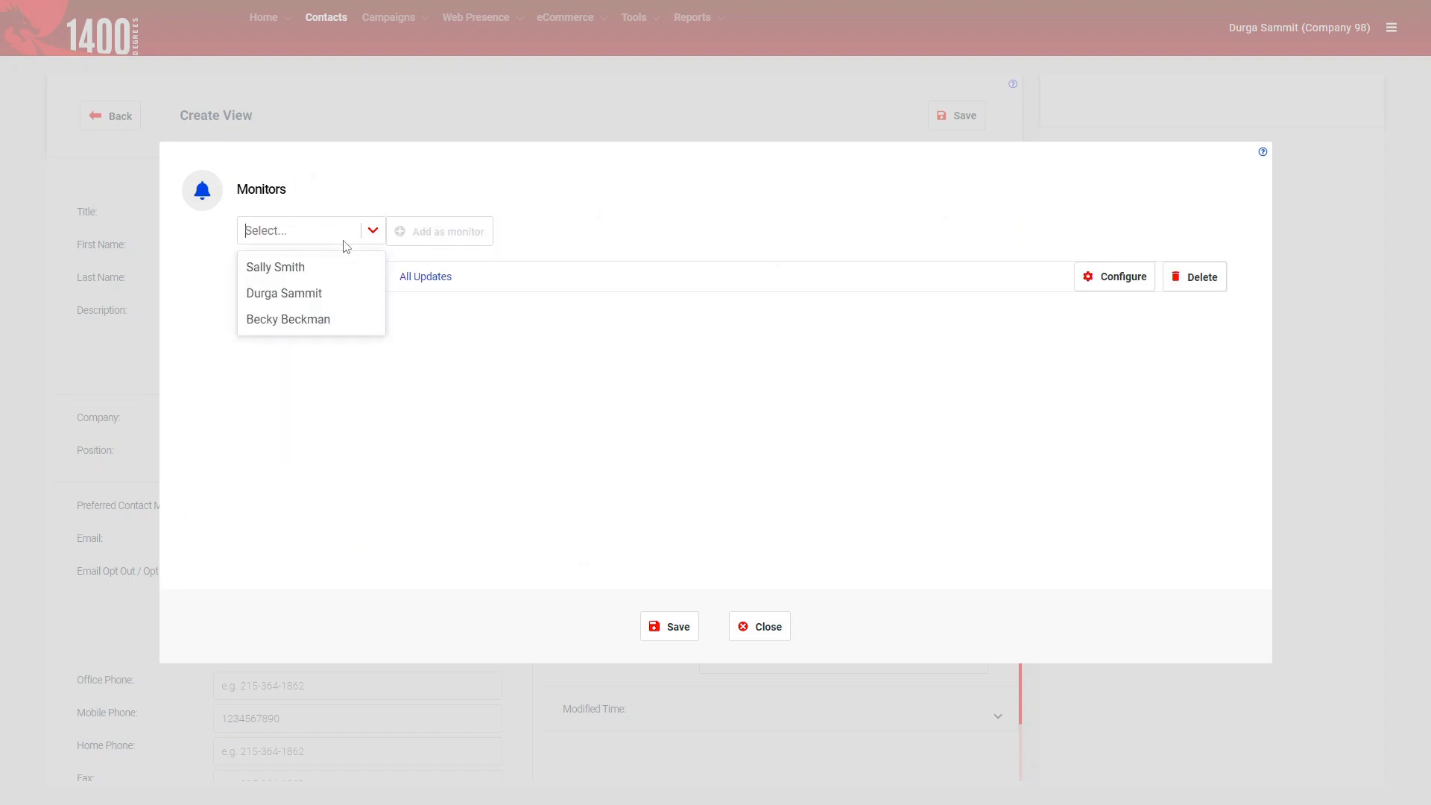
pyautogui.click(324, 295)
pyautogui.click(424, 235)
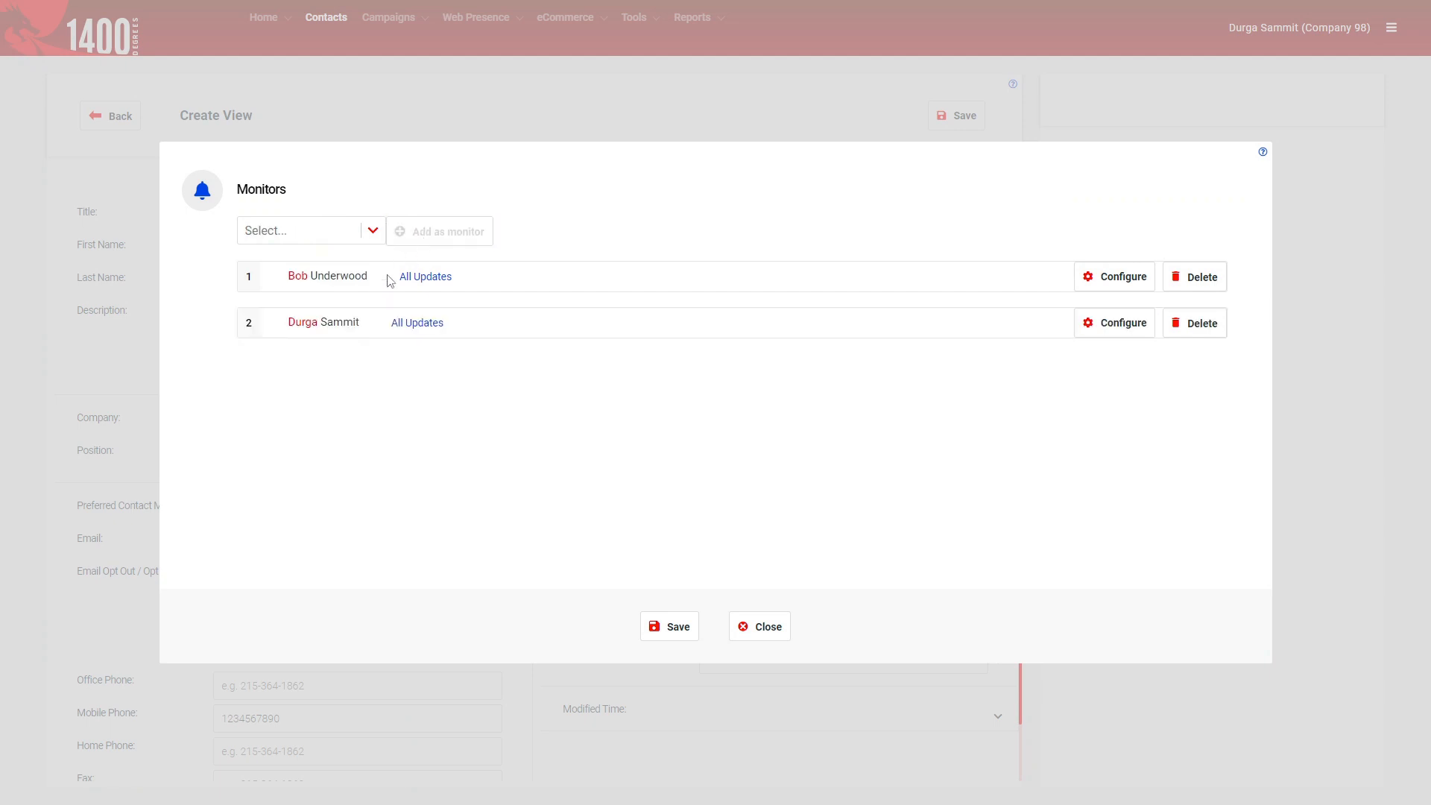
# Remove the first monitor and set the remaining one to Custom Updates.
pyautogui.click(1190, 274)
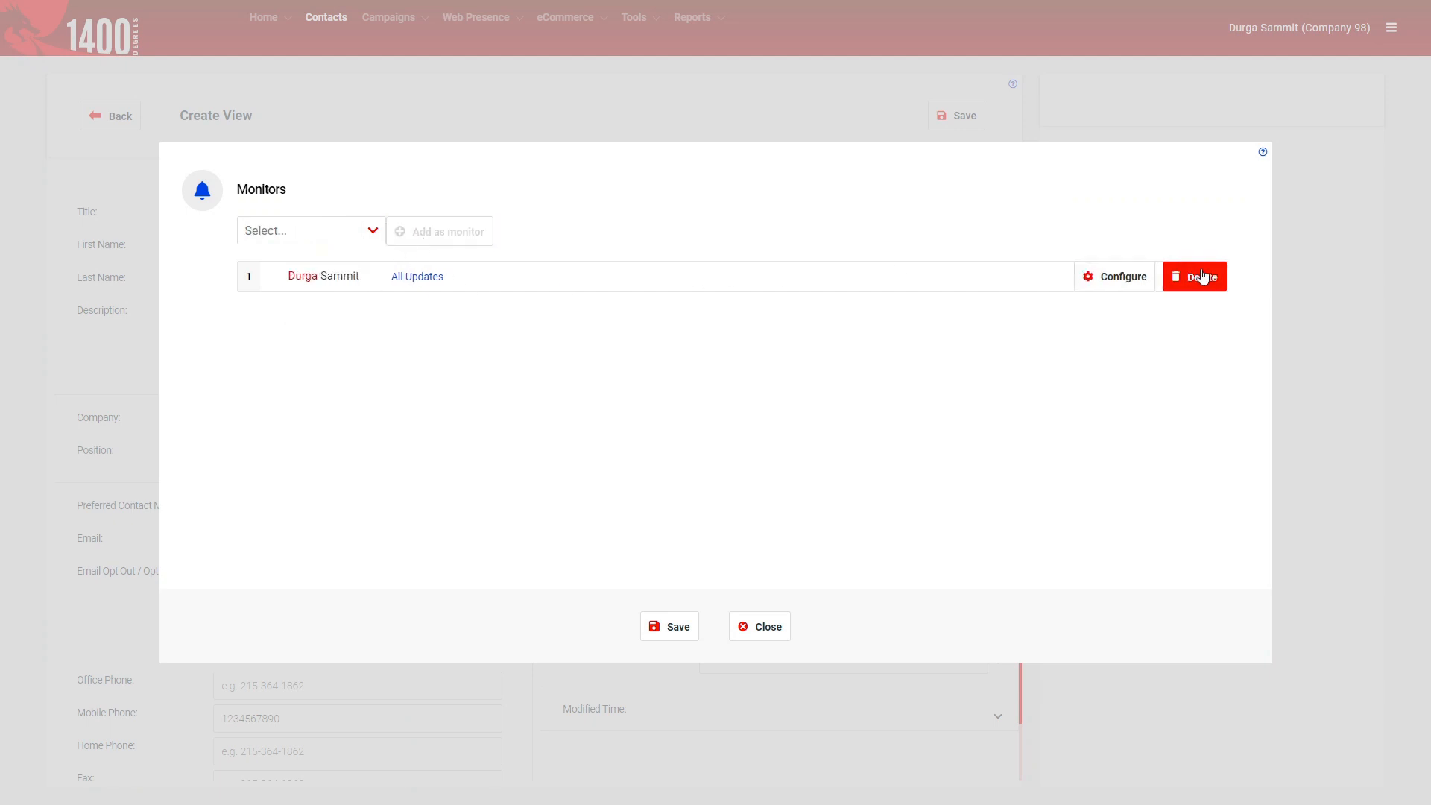
pyautogui.click(1140, 289)
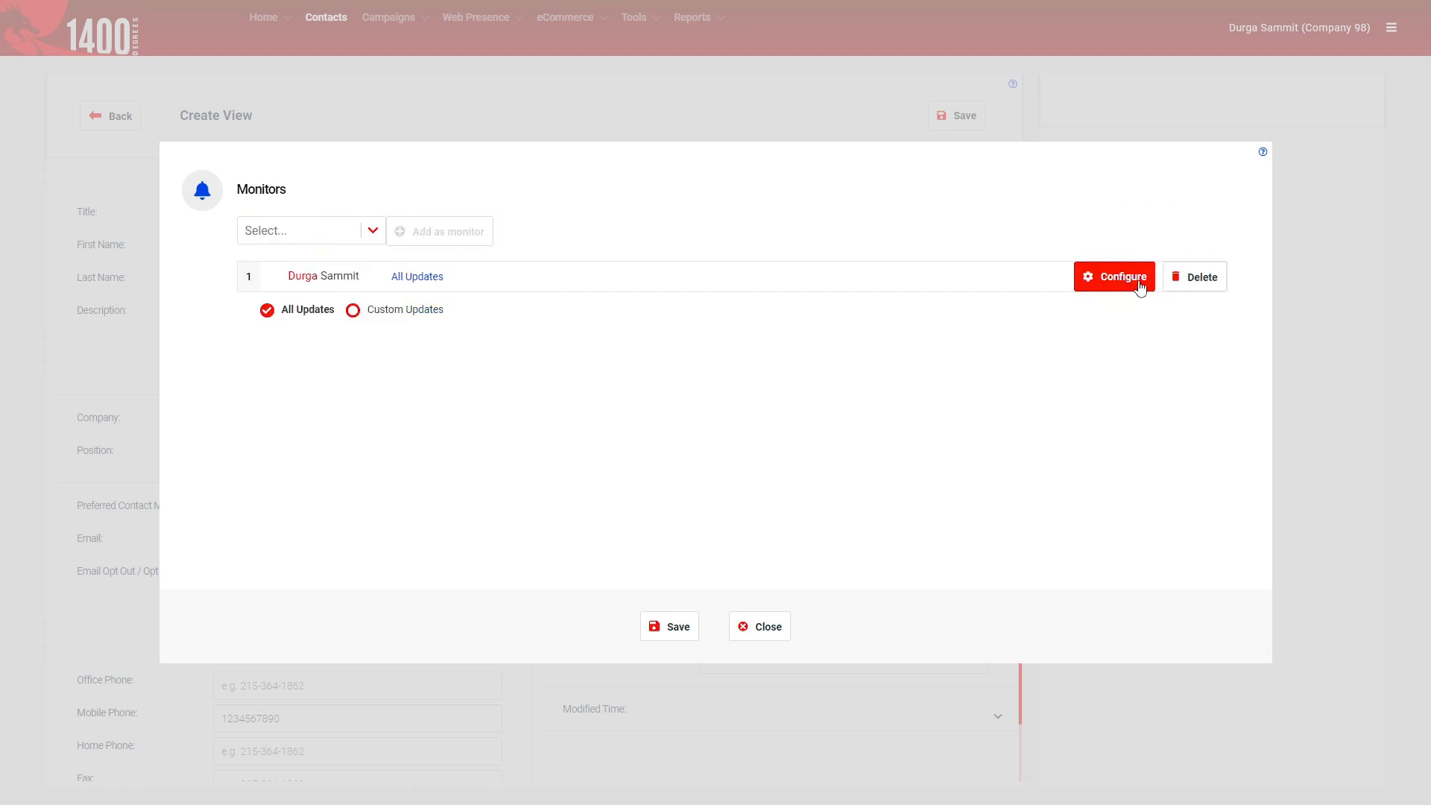
pyautogui.click(355, 315)
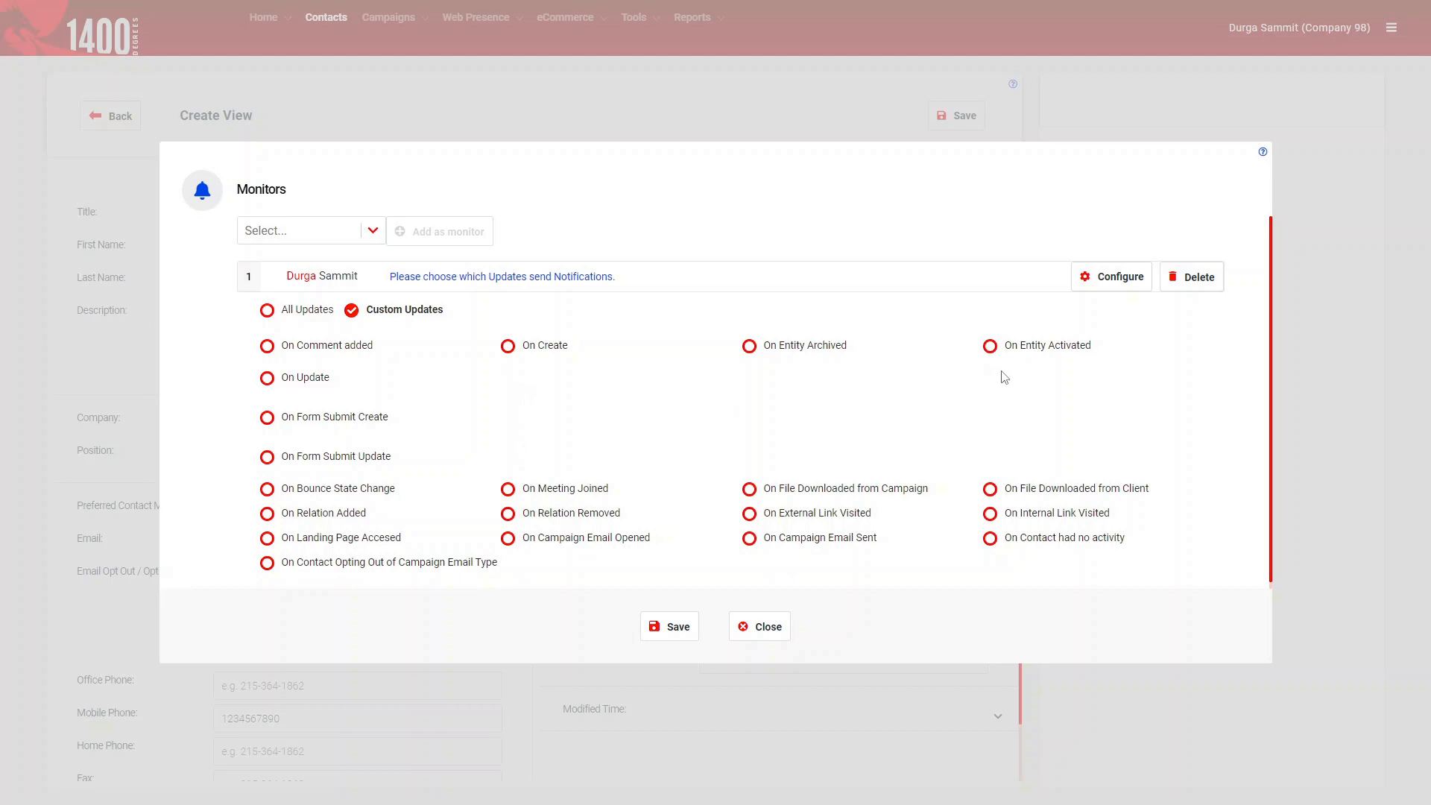
# Notify the monitor On File Downloaded from Client and On Comment added, then save.
pyautogui.click(293, 312)
pyautogui.click(352, 312)
pyautogui.click(990, 490)
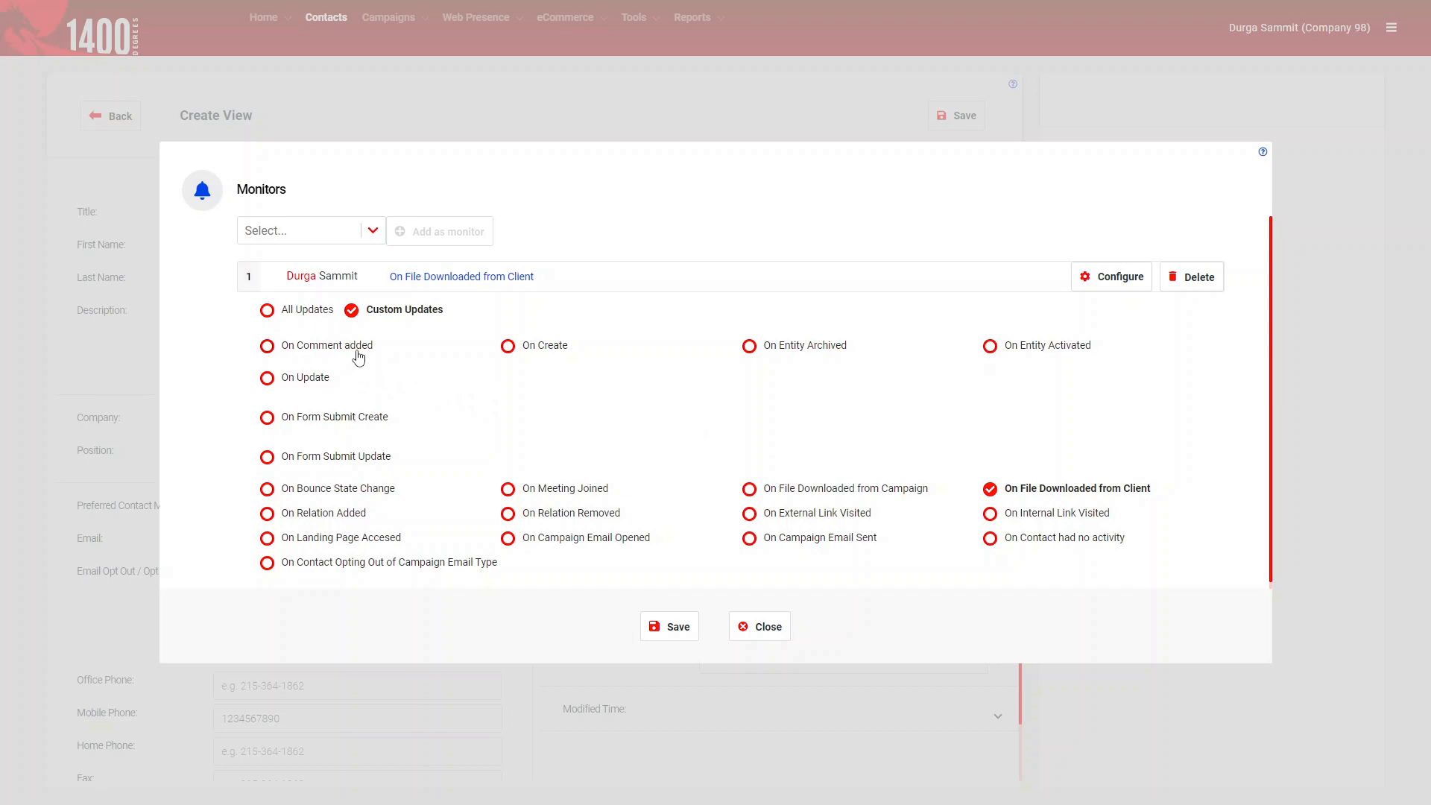
pyautogui.click(267, 347)
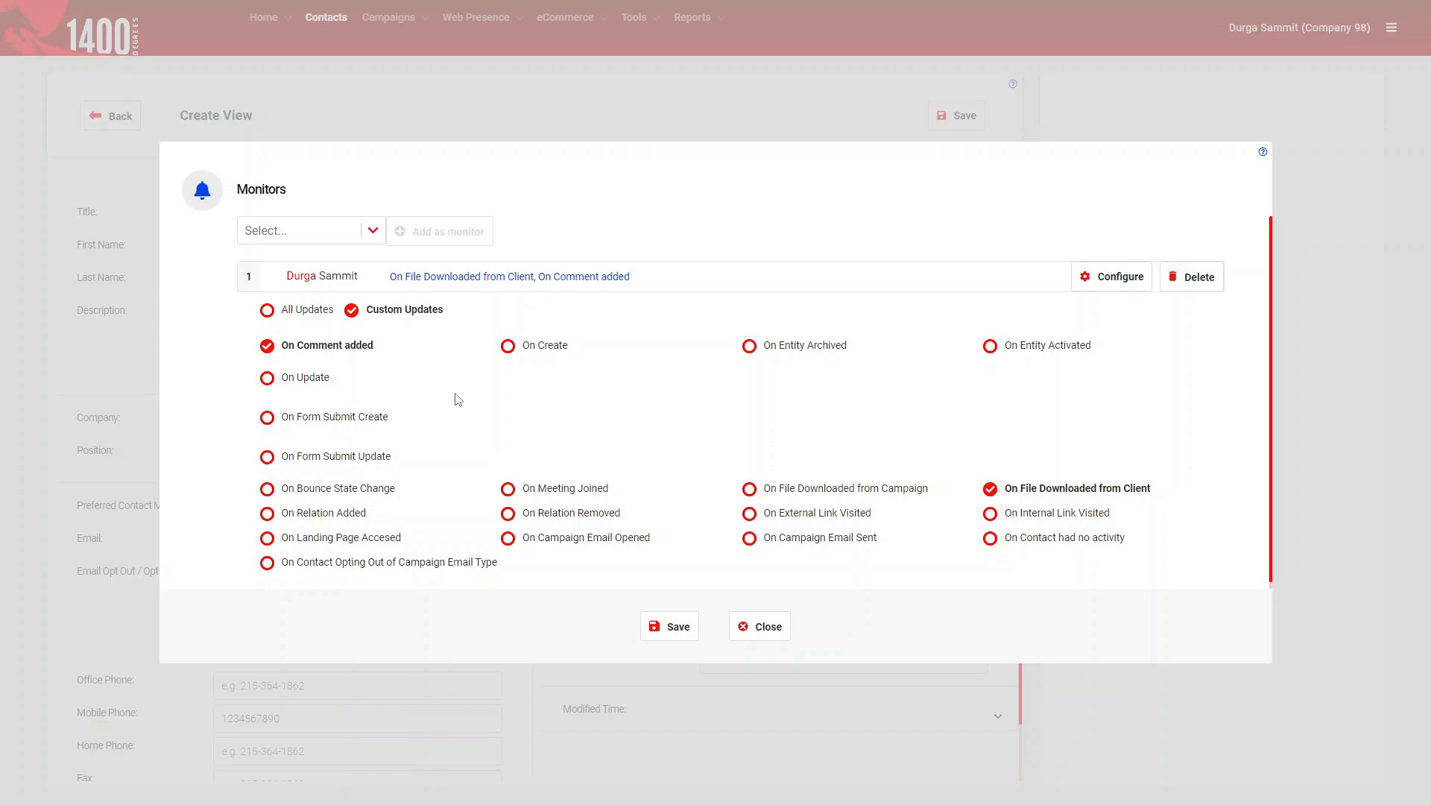
pyautogui.click(348, 237)
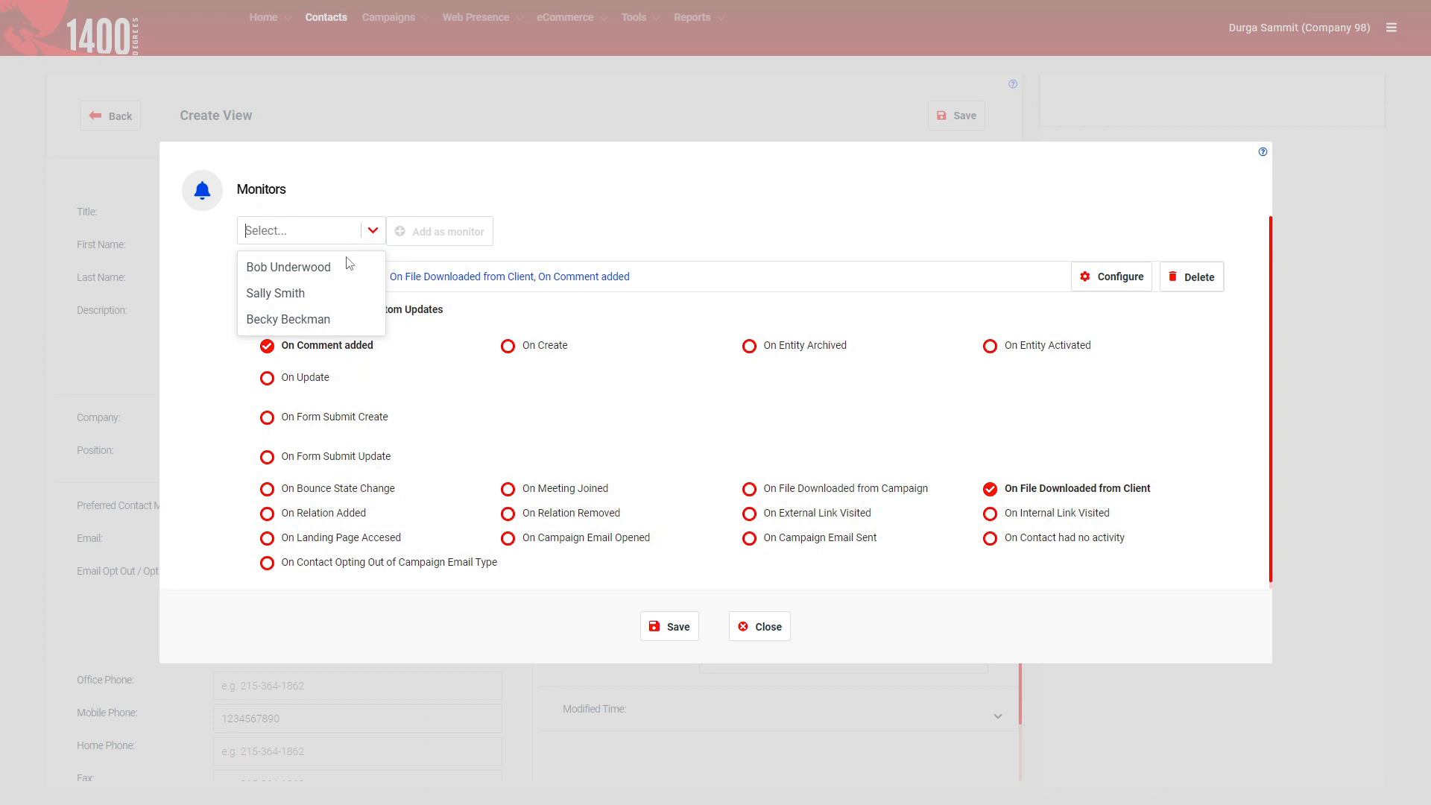
pyautogui.click(609, 412)
pyautogui.click(666, 629)
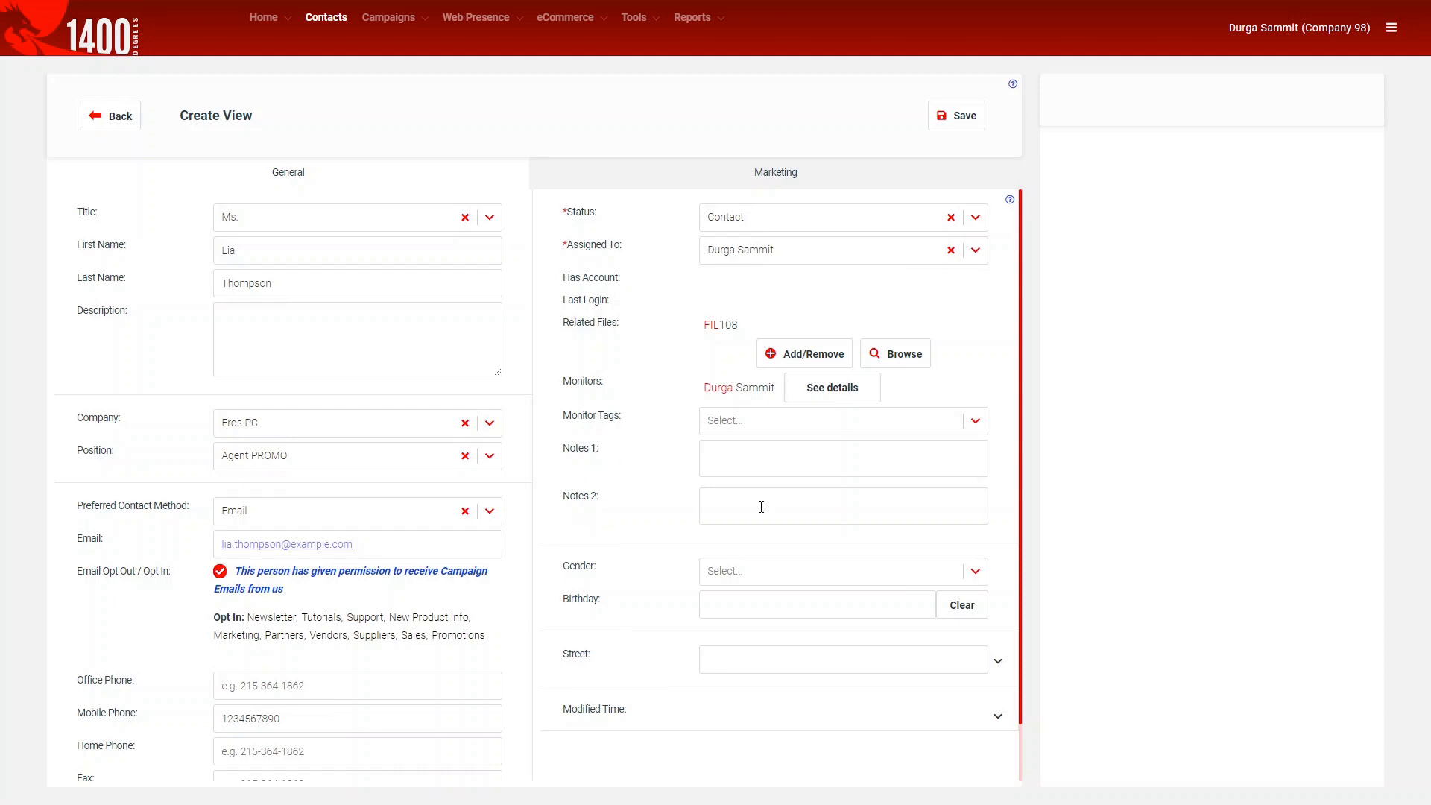
# Enter 'Notes' in Notes 1 and set the gender to Female.
pyautogui.write('ote')
pyautogui.click(740, 574)
pyautogui.click(743, 610)
# Set the birthday to 08-13-1980 using the date picker.
pyautogui.click(743, 612)
pyautogui.click(759, 634)
pyautogui.click(713, 636)
pyautogui.click(713, 635)
pyautogui.click(714, 636)
pyautogui.click(714, 635)
pyautogui.click(715, 635)
pyautogui.click(714, 636)
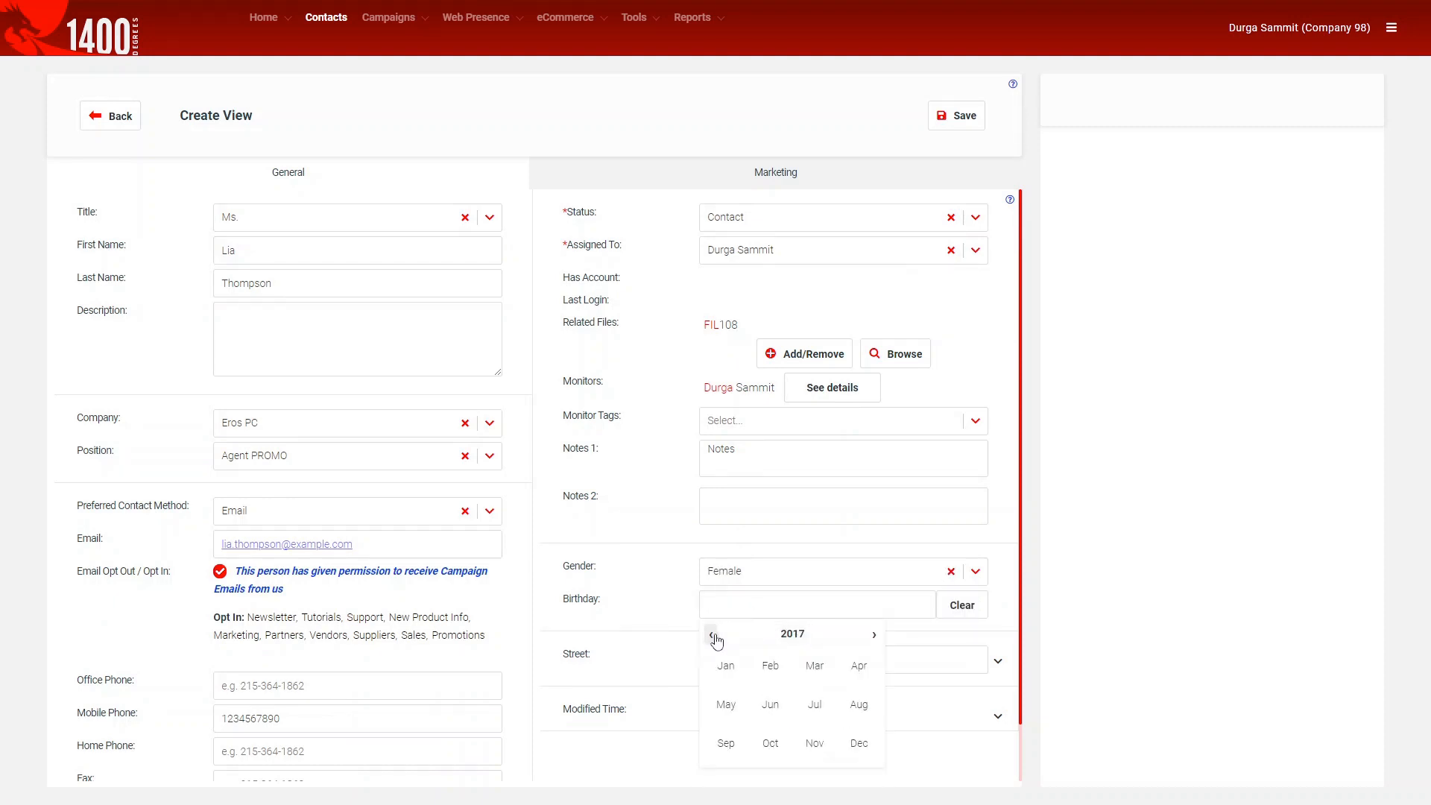
pyautogui.click(792, 633)
pyautogui.click(712, 636)
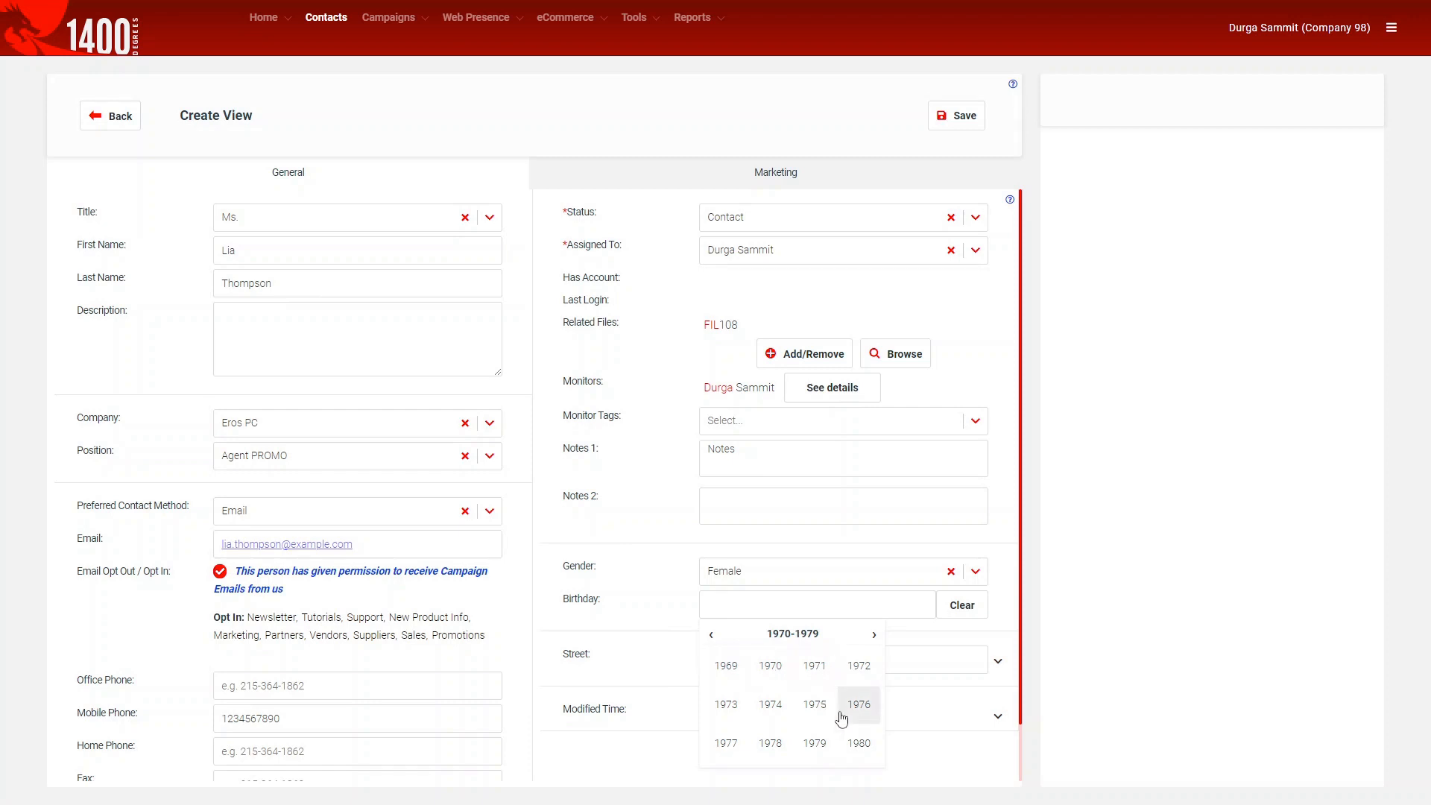
pyautogui.click(858, 742)
pyautogui.click(857, 708)
pyautogui.click(795, 724)
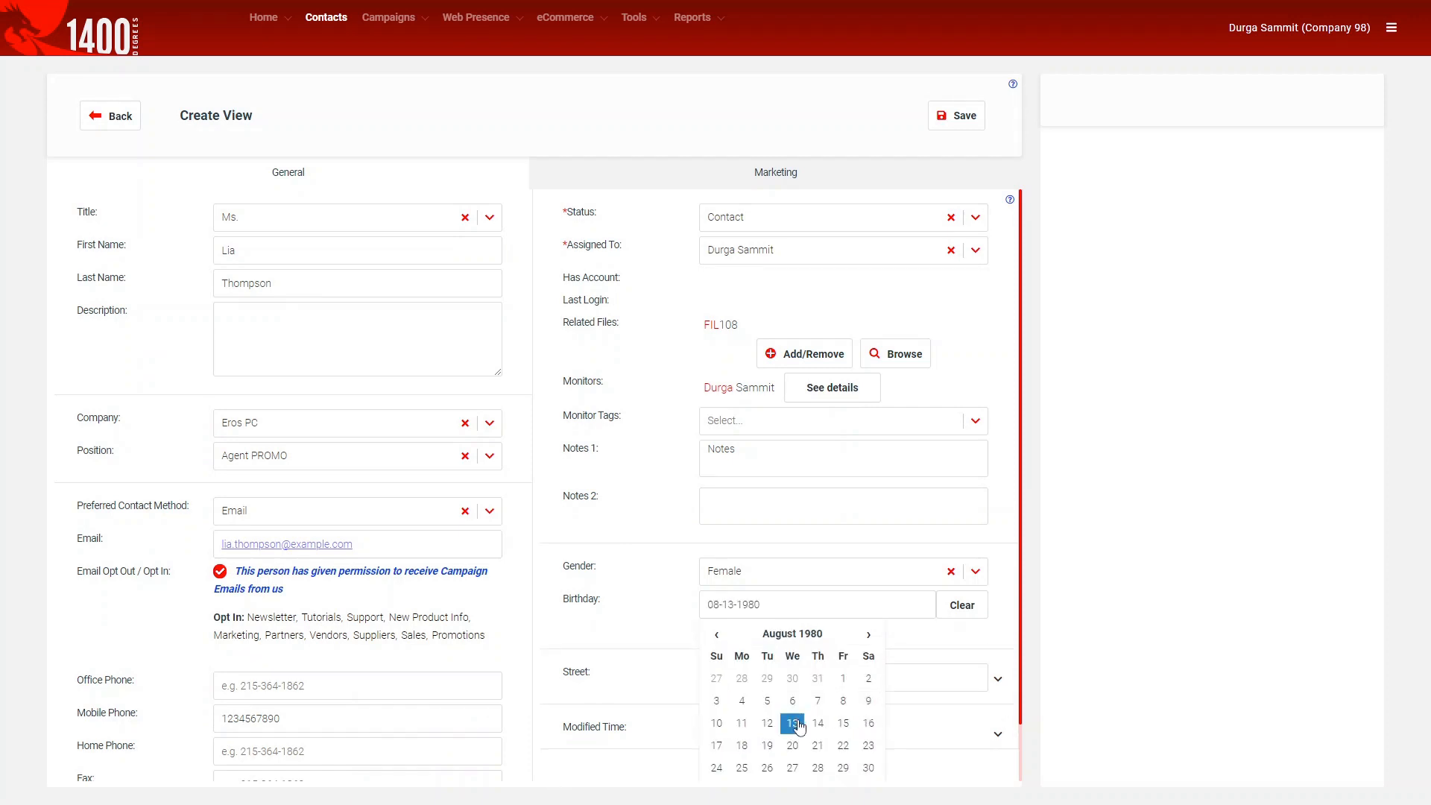
pyautogui.click(1056, 665)
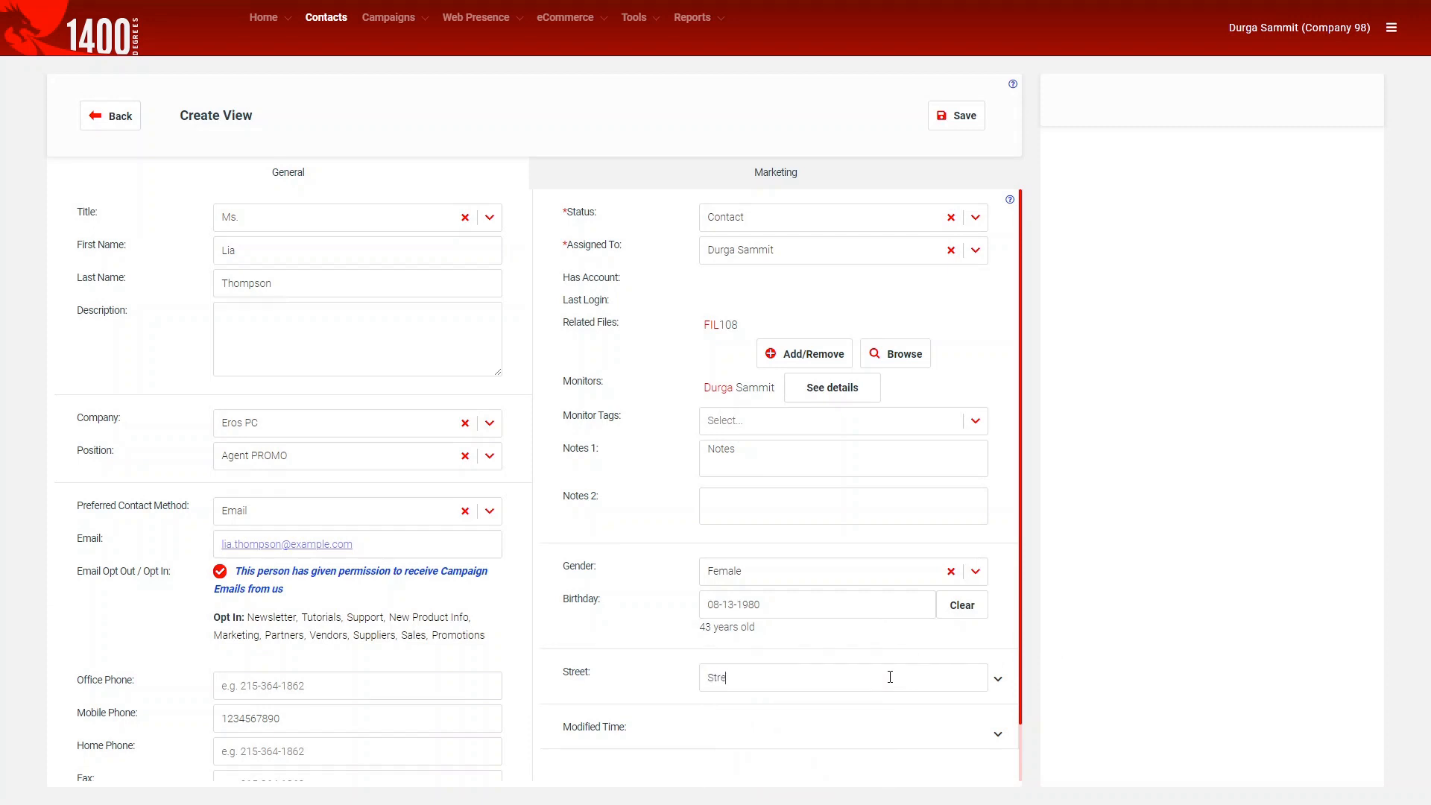
# Expand the address section and fill in Street, City and State.
pyautogui.click(998, 678)
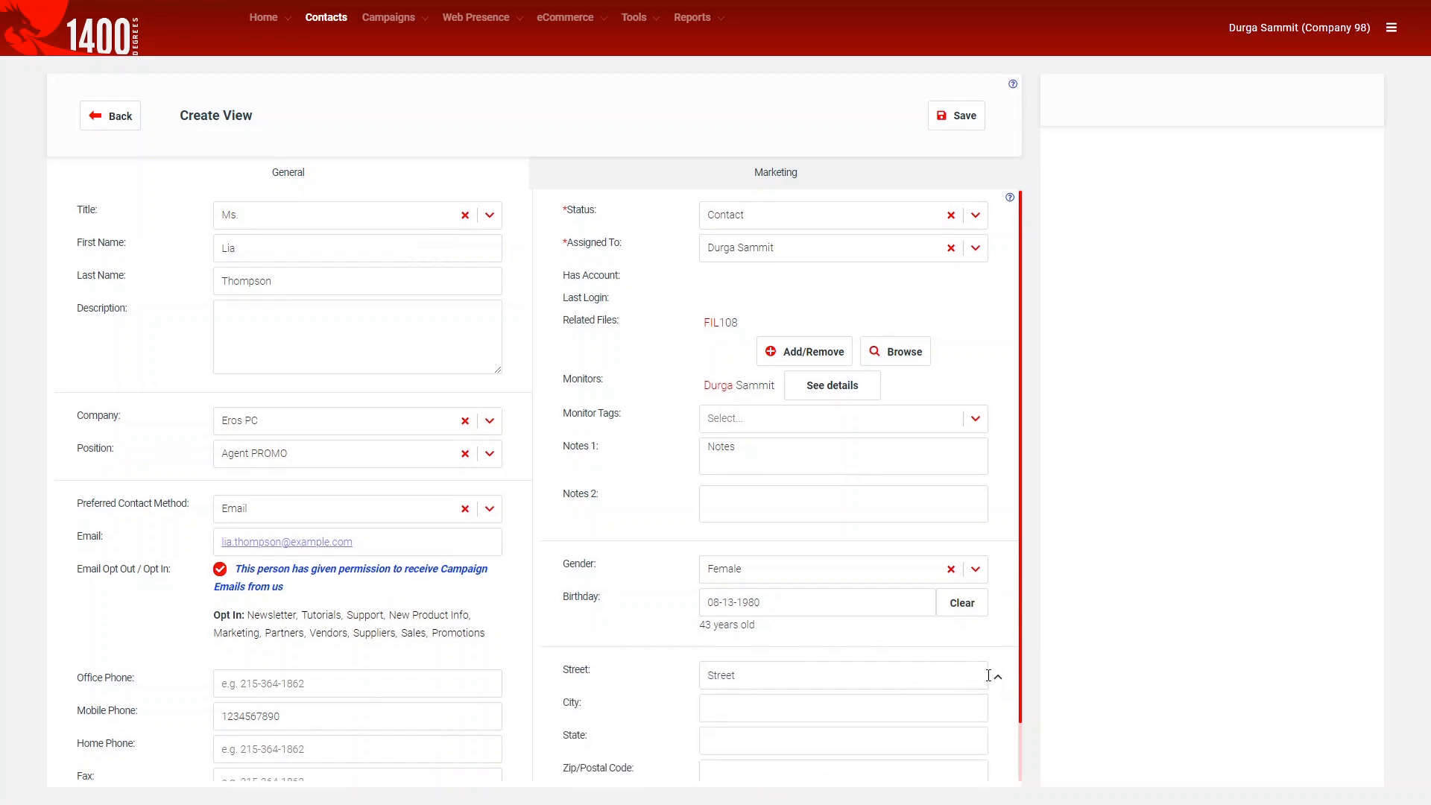
pyautogui.scroll(-1, 751, 637)
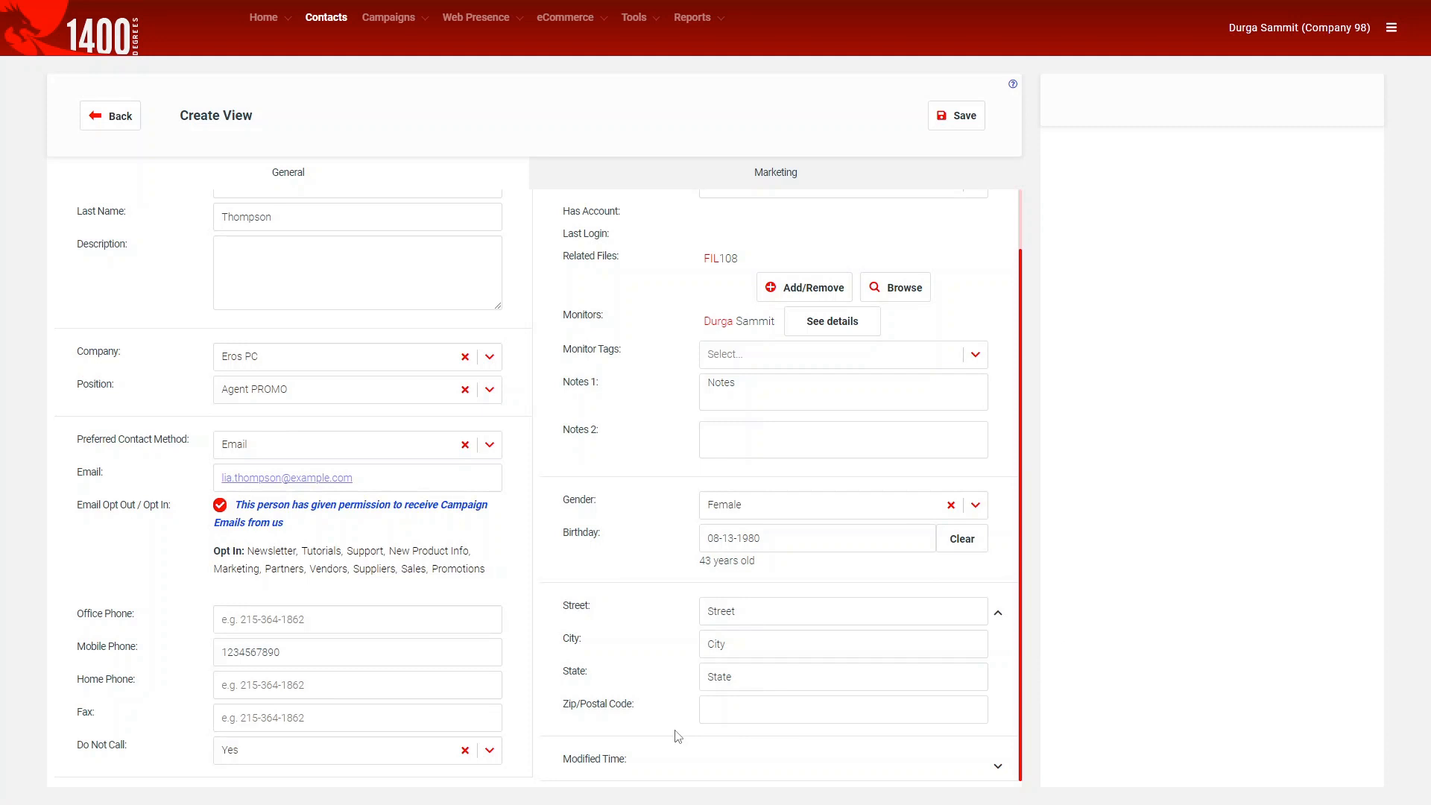
pyautogui.scroll(2, 678, 730)
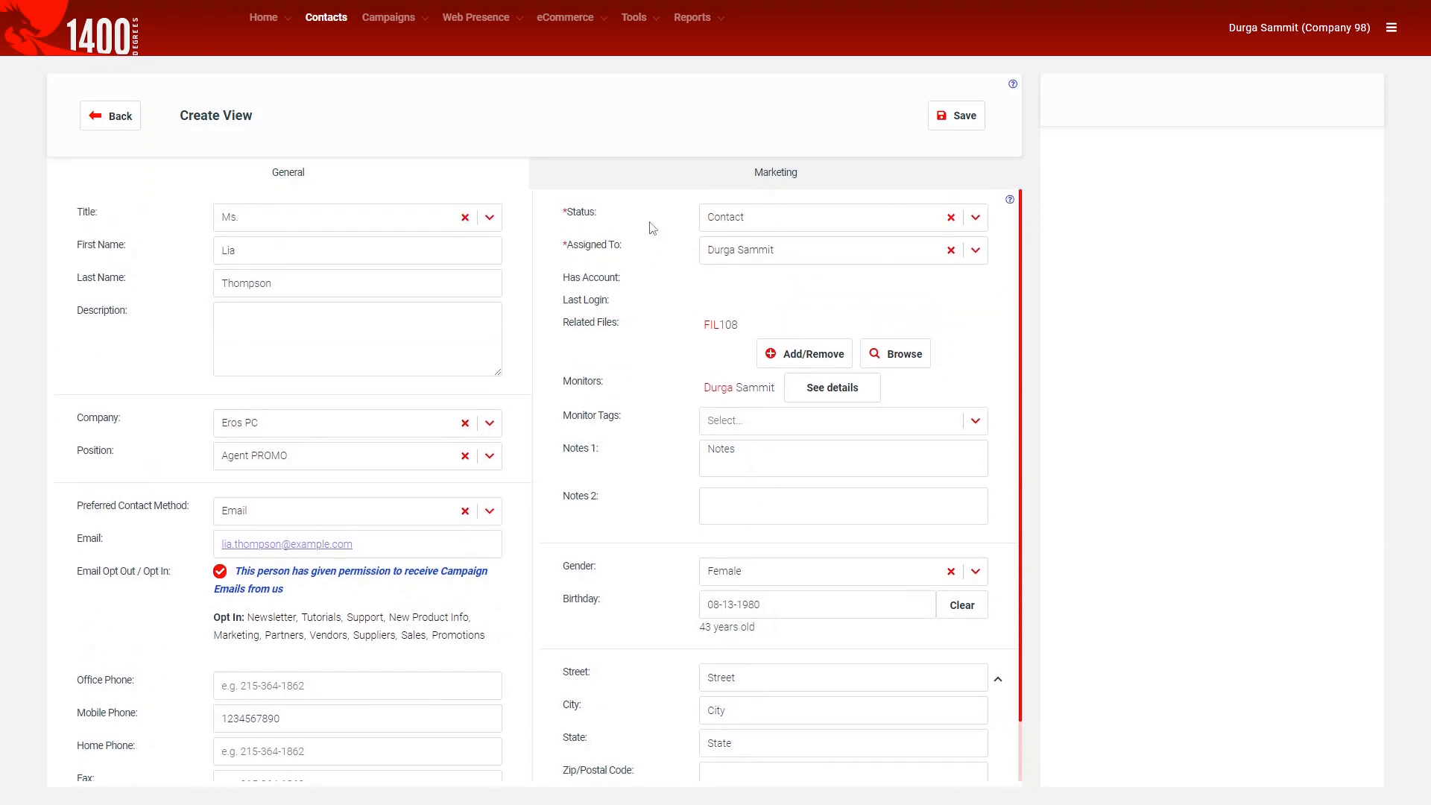
# On the Marketing tab, add example and LinkedIn as the contact's lead sources.
pyautogui.click(649, 188)
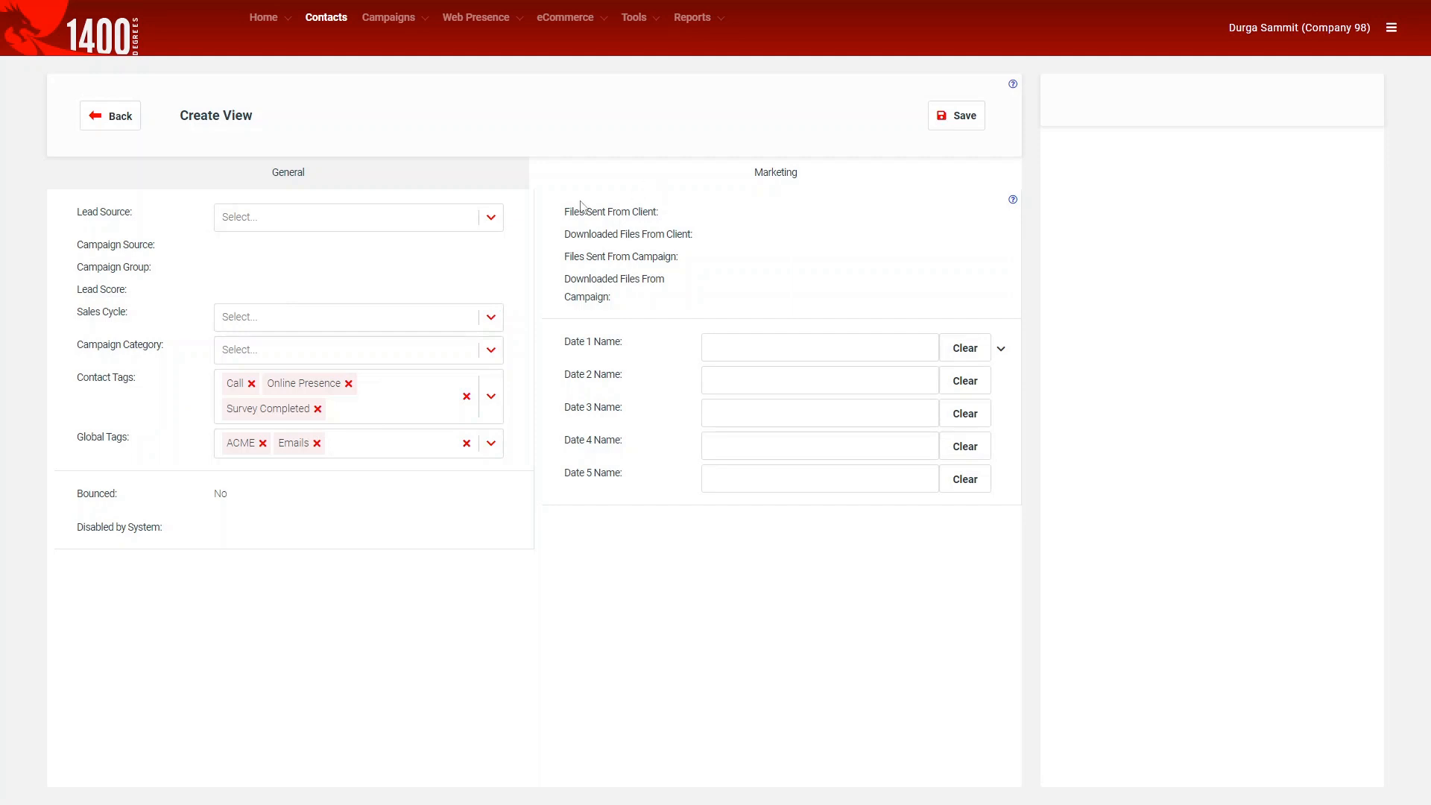
pyautogui.click(289, 225)
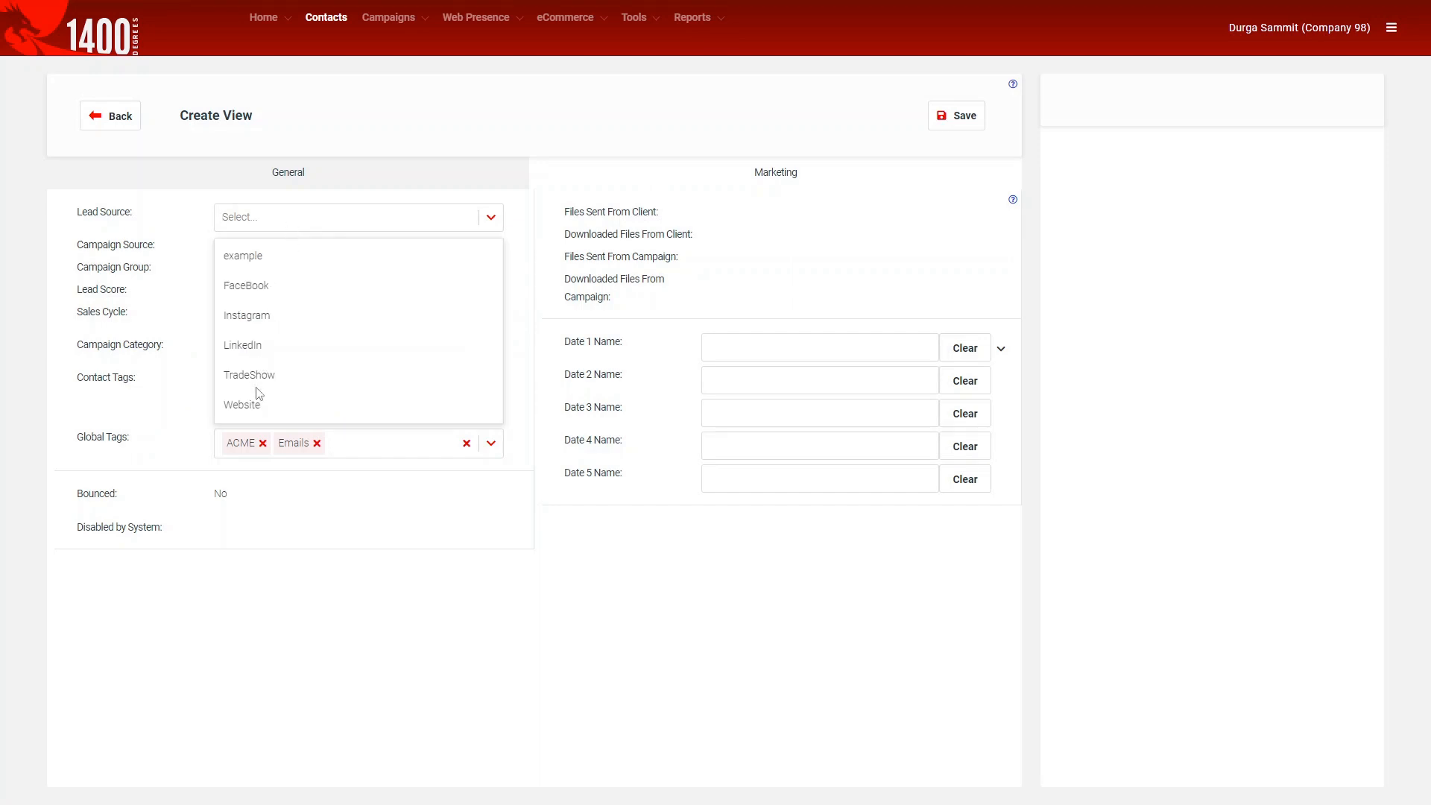
pyautogui.click(250, 265)
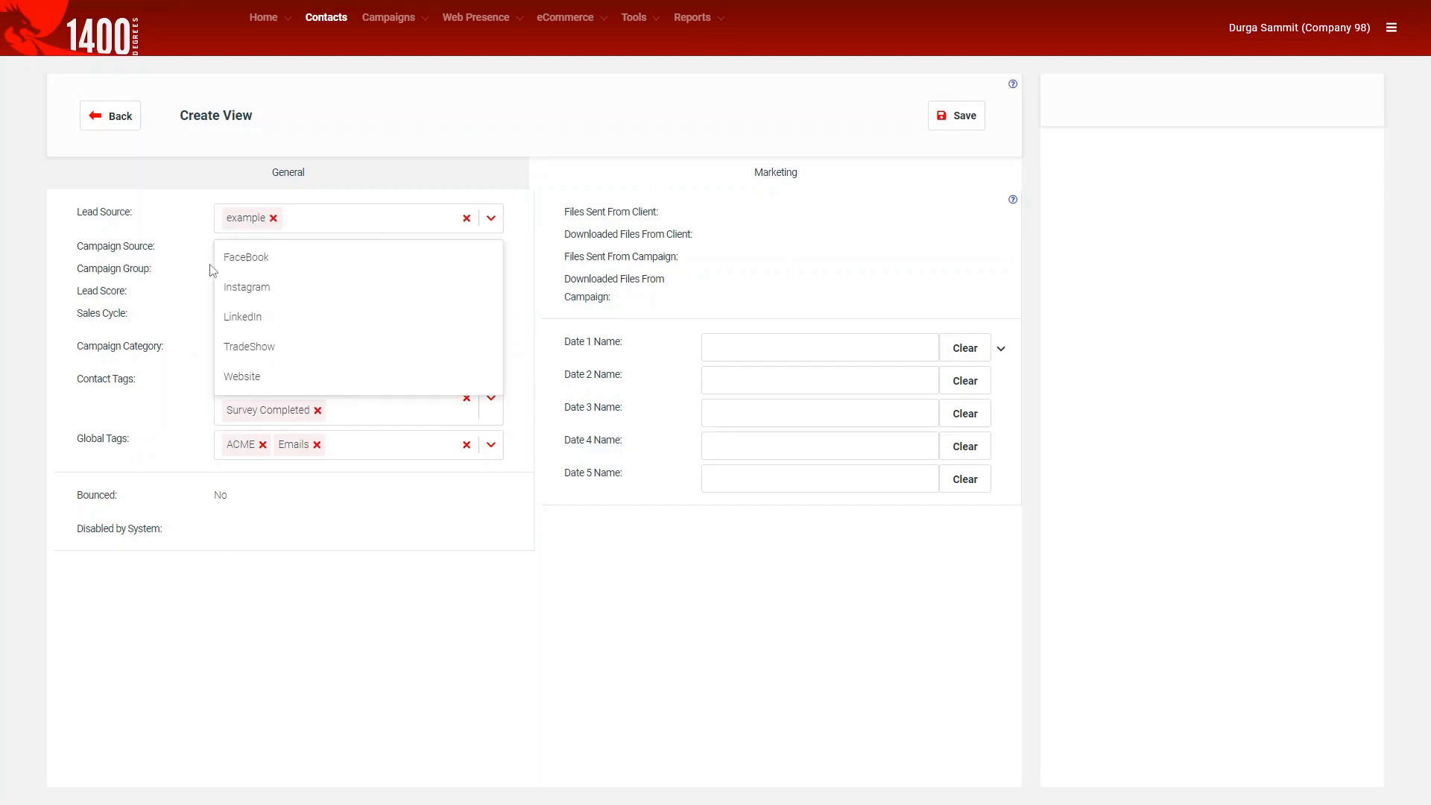
pyautogui.click(246, 319)
pyautogui.click(177, 295)
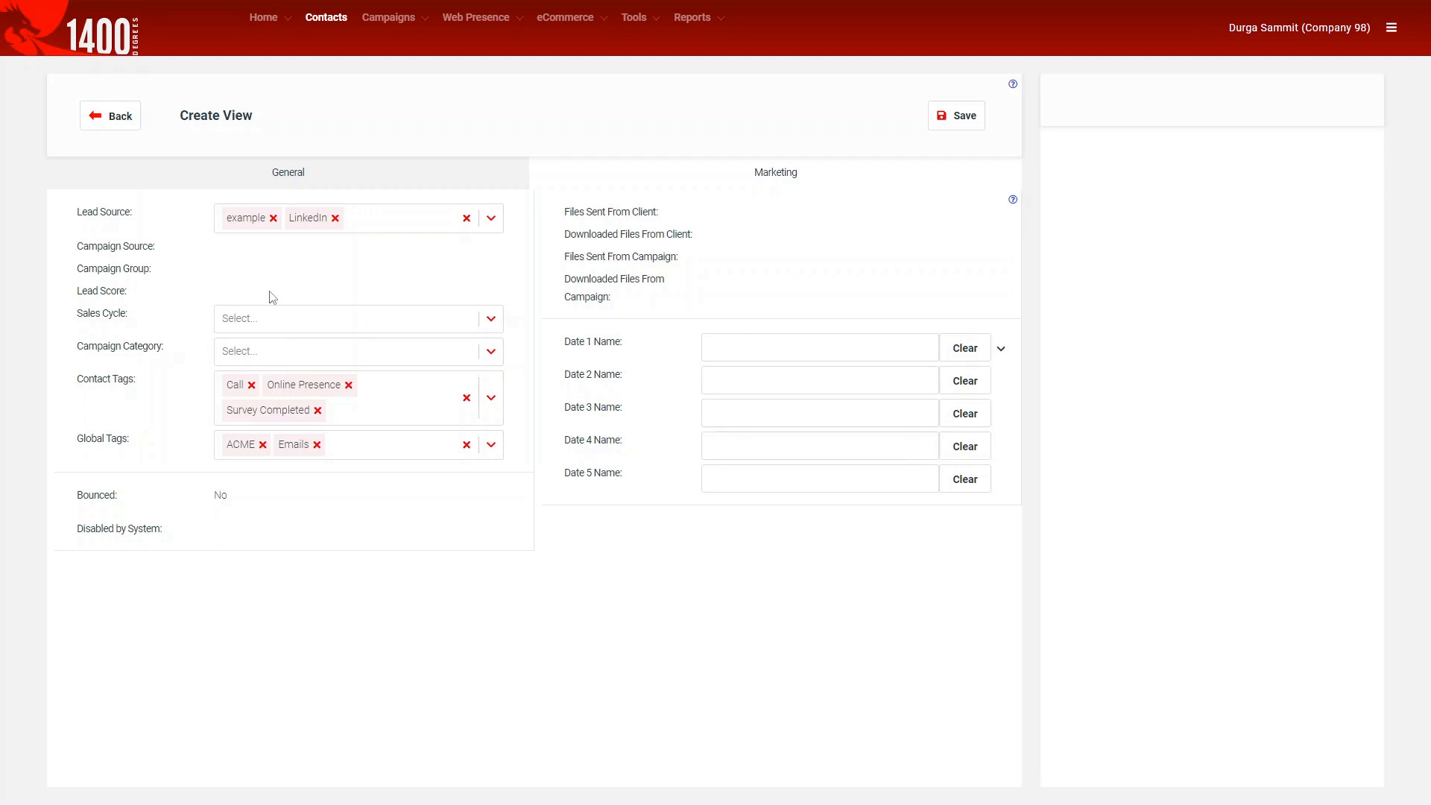
pyautogui.click(1387, 35)
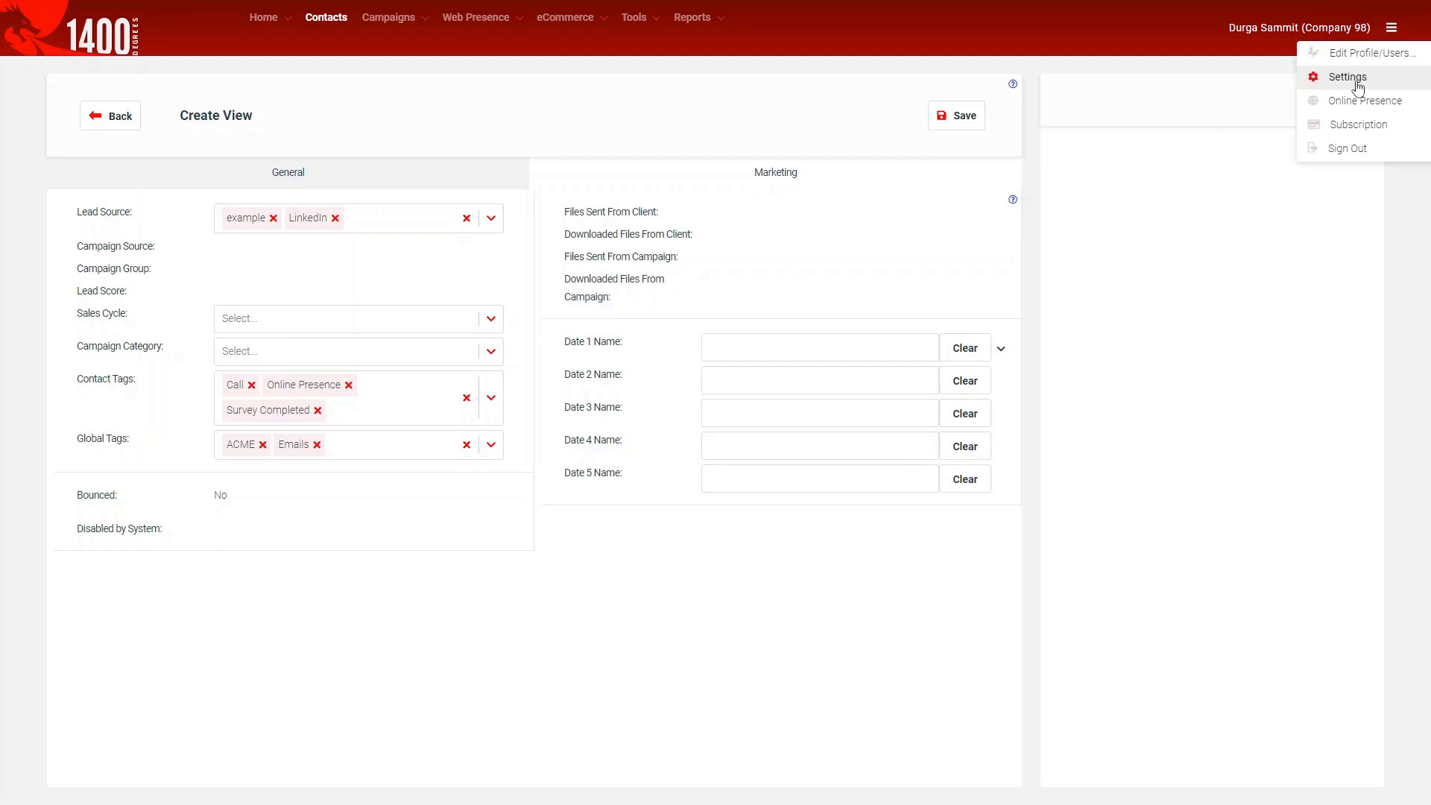
# Set the contact's sales cycle to New Opportunity.
pyautogui.click(786, 246)
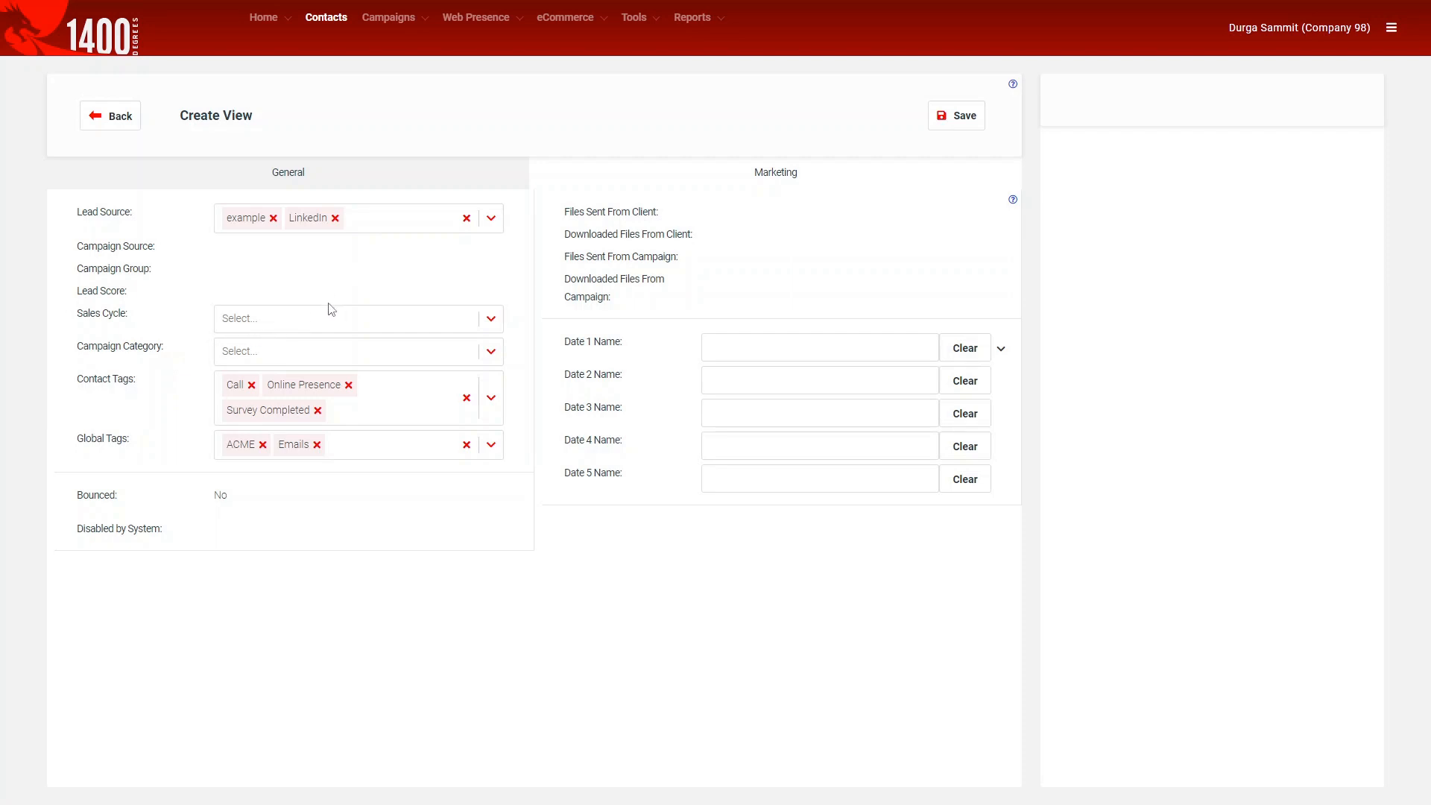
pyautogui.click(377, 223)
pyautogui.click(537, 217)
pyautogui.click(369, 328)
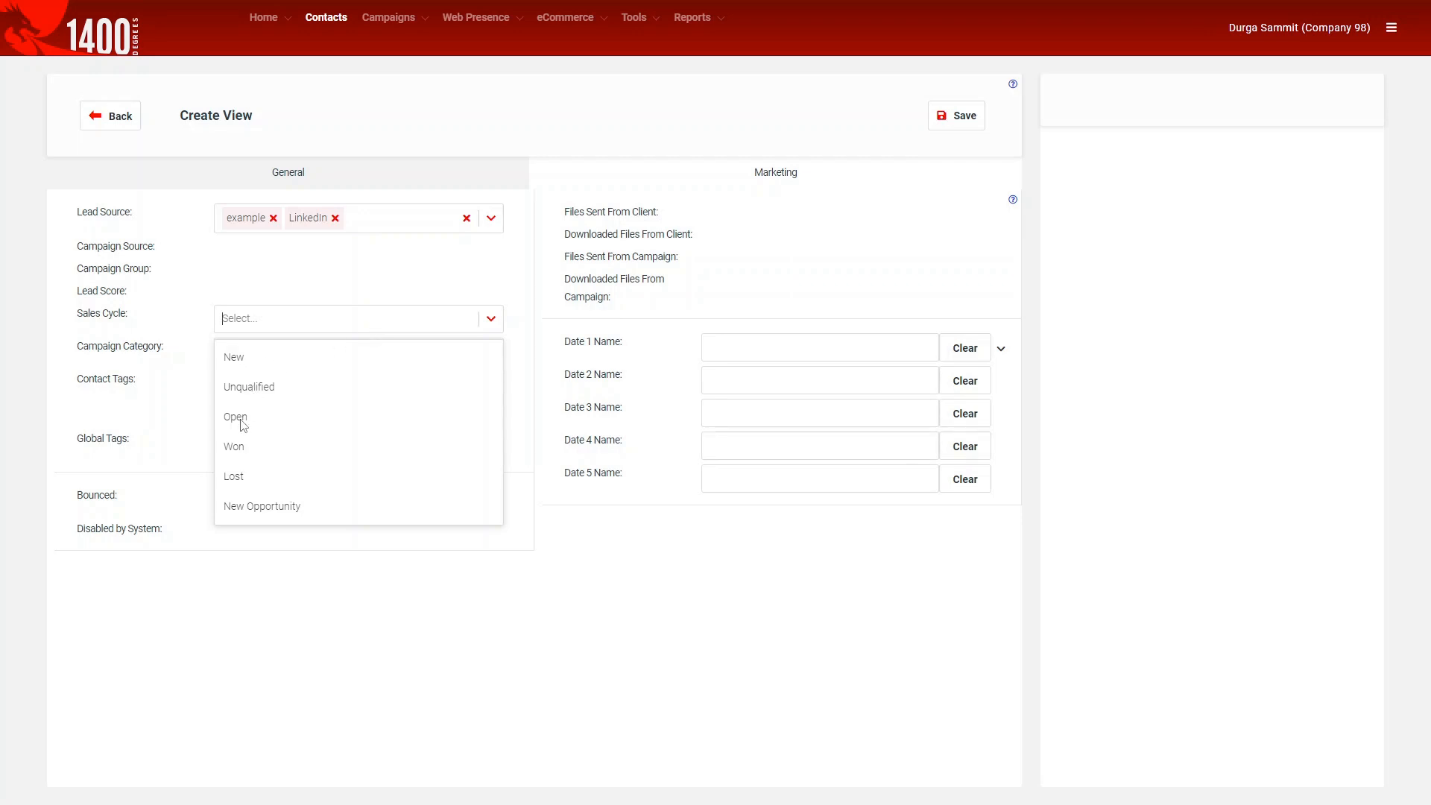
pyautogui.click(250, 515)
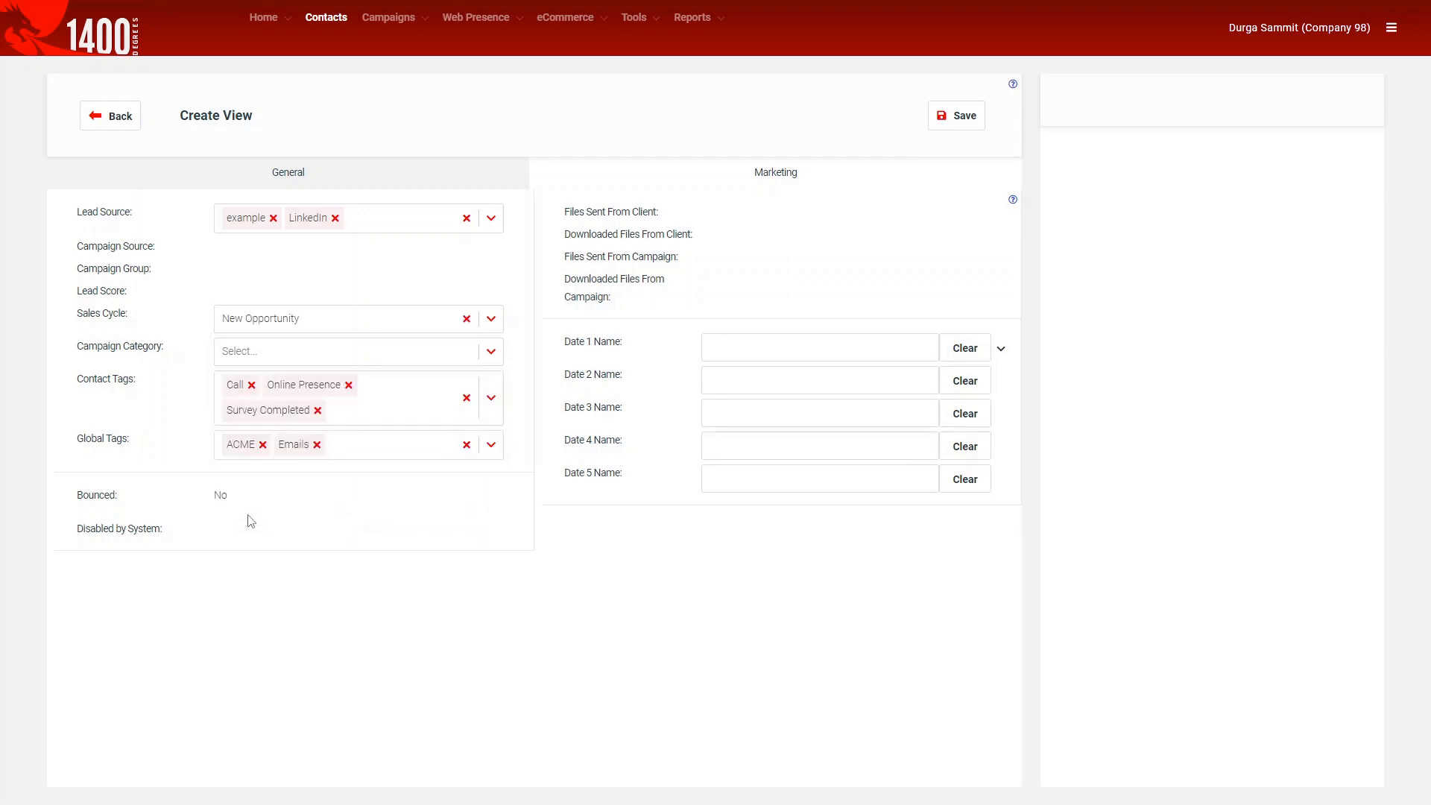
# Set the campaign category to Interested.
pyautogui.click(287, 353)
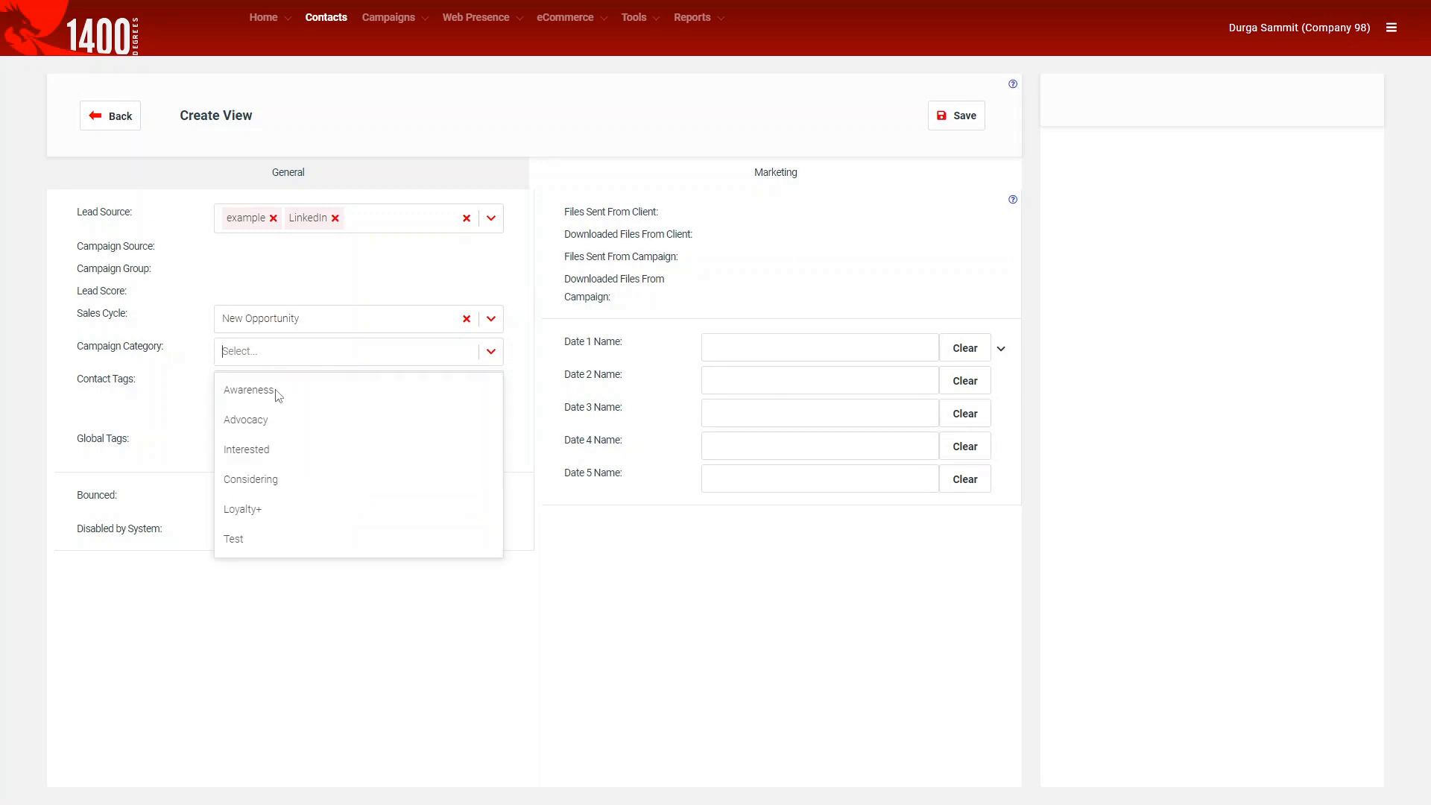
pyautogui.click(265, 450)
pyautogui.click(403, 593)
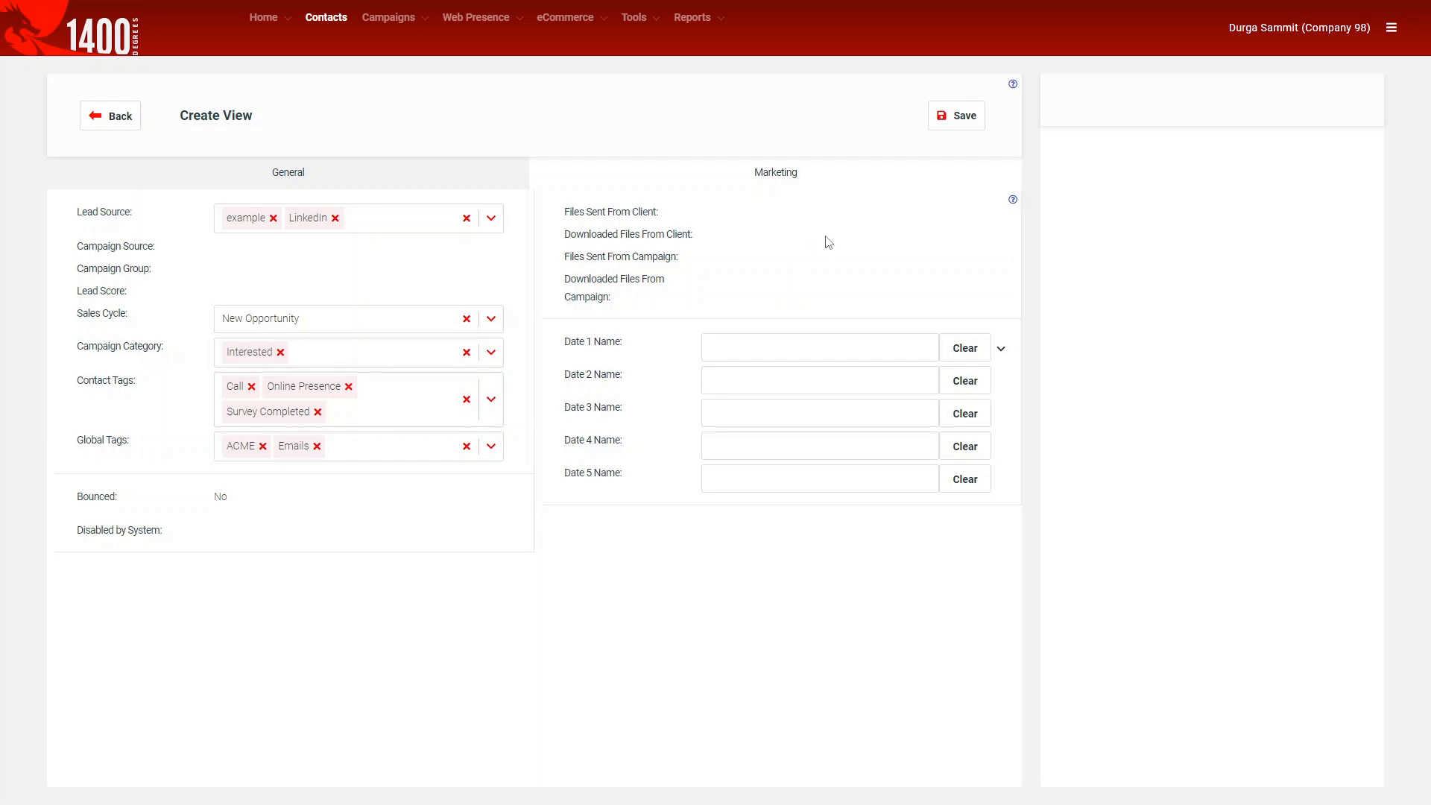
# Expand the date fields so Date 6 through Date 10 are listed.
pyautogui.click(1000, 350)
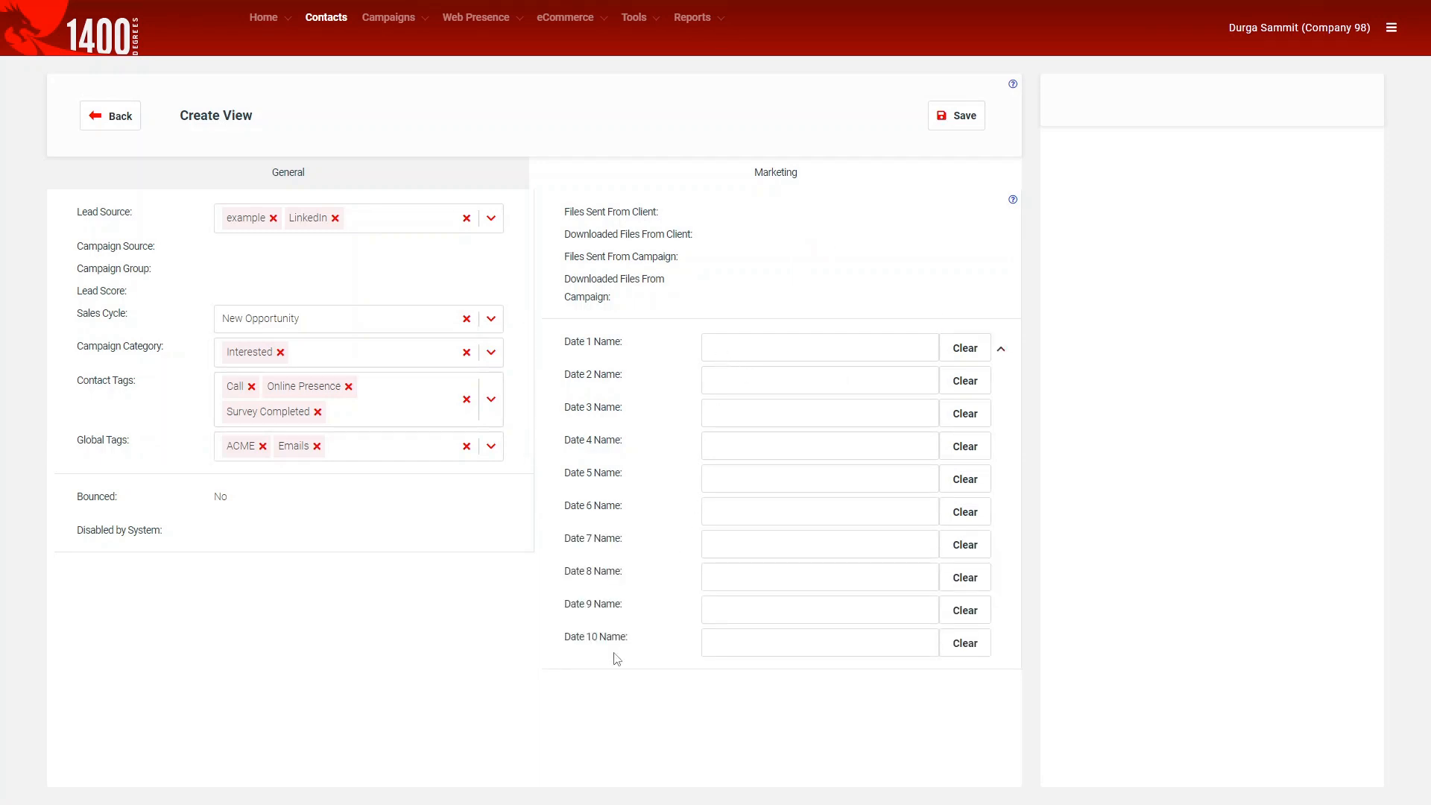
pyautogui.click(1393, 30)
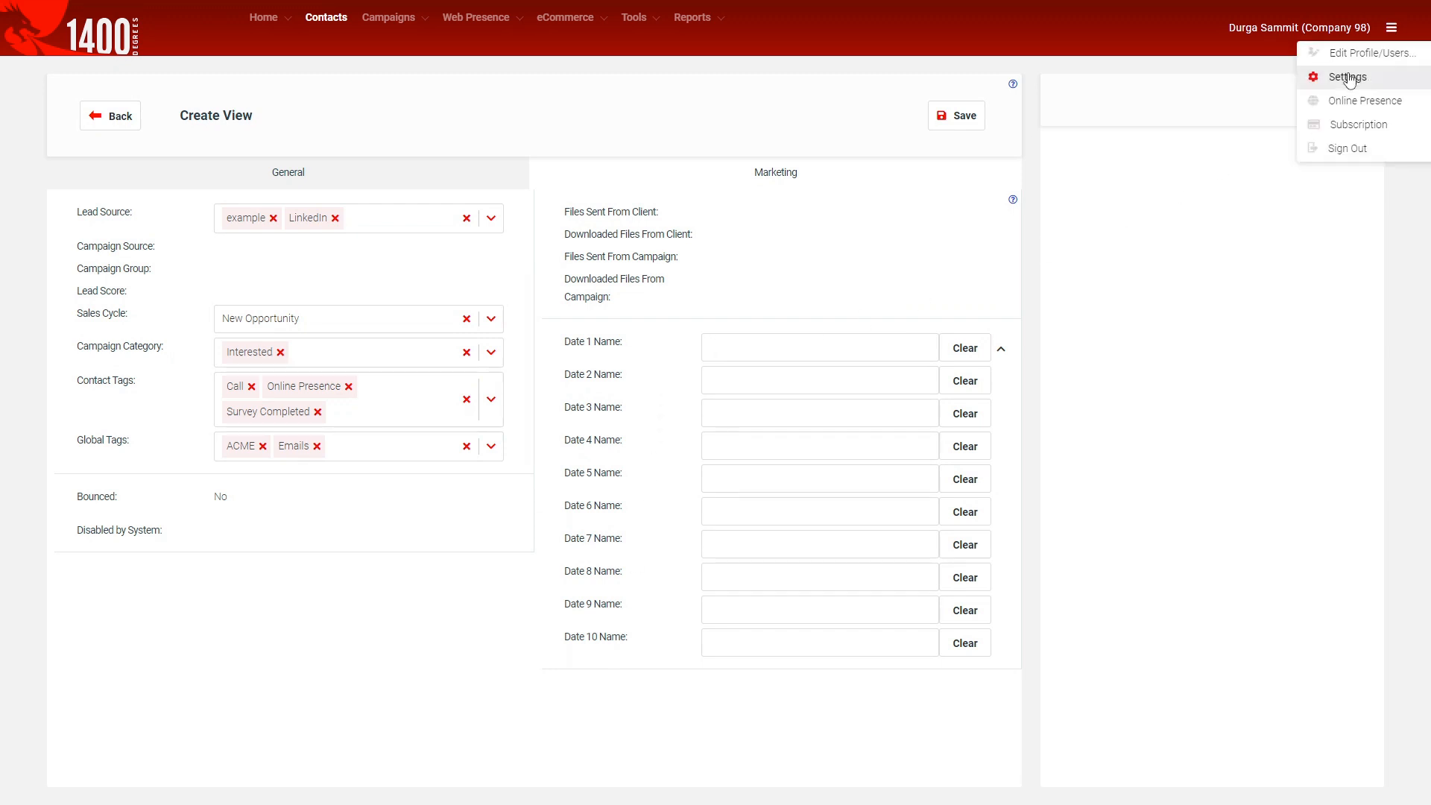
pyautogui.click(772, 312)
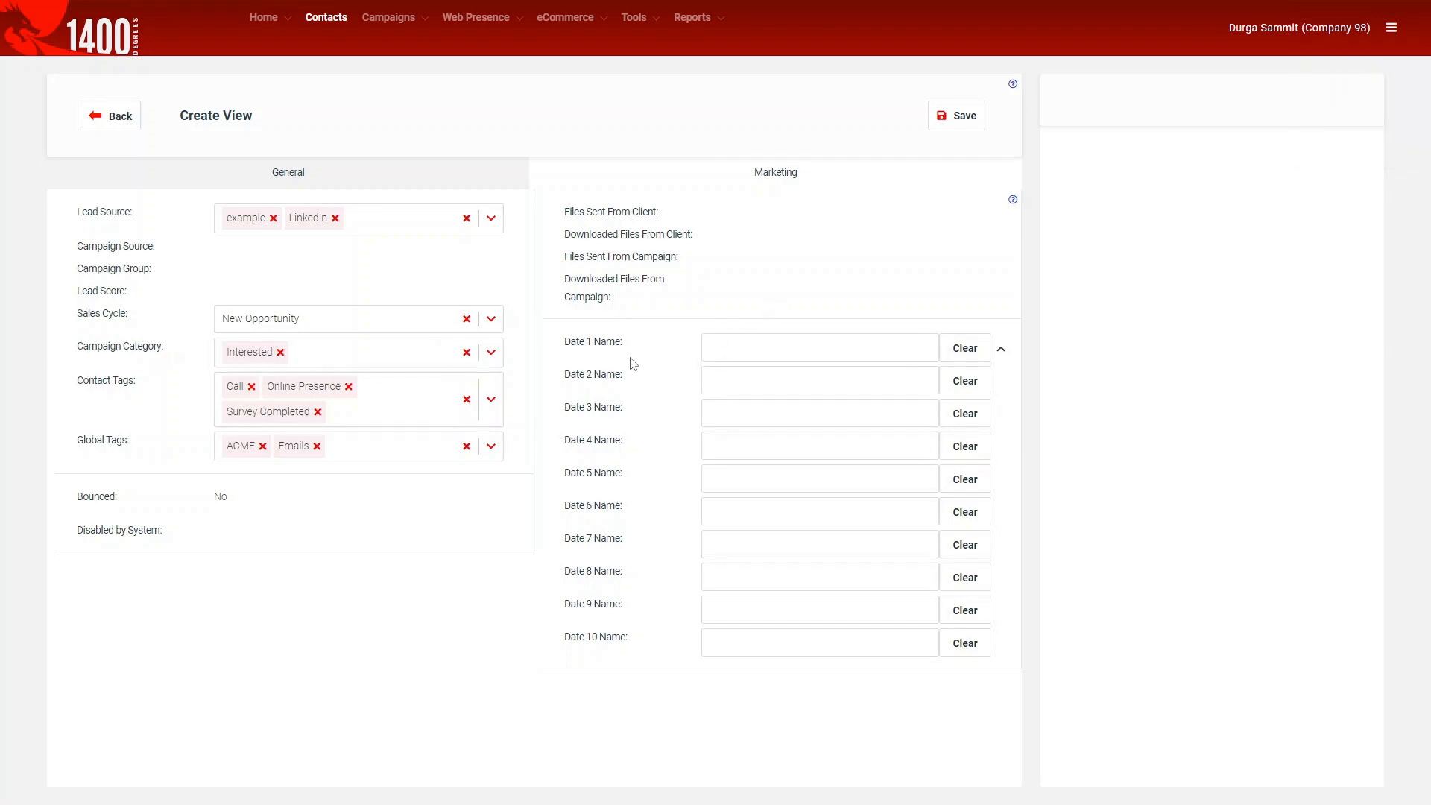
# Set Date 1 to 12-19-2023 and return to the General tab.
pyautogui.click(737, 354)
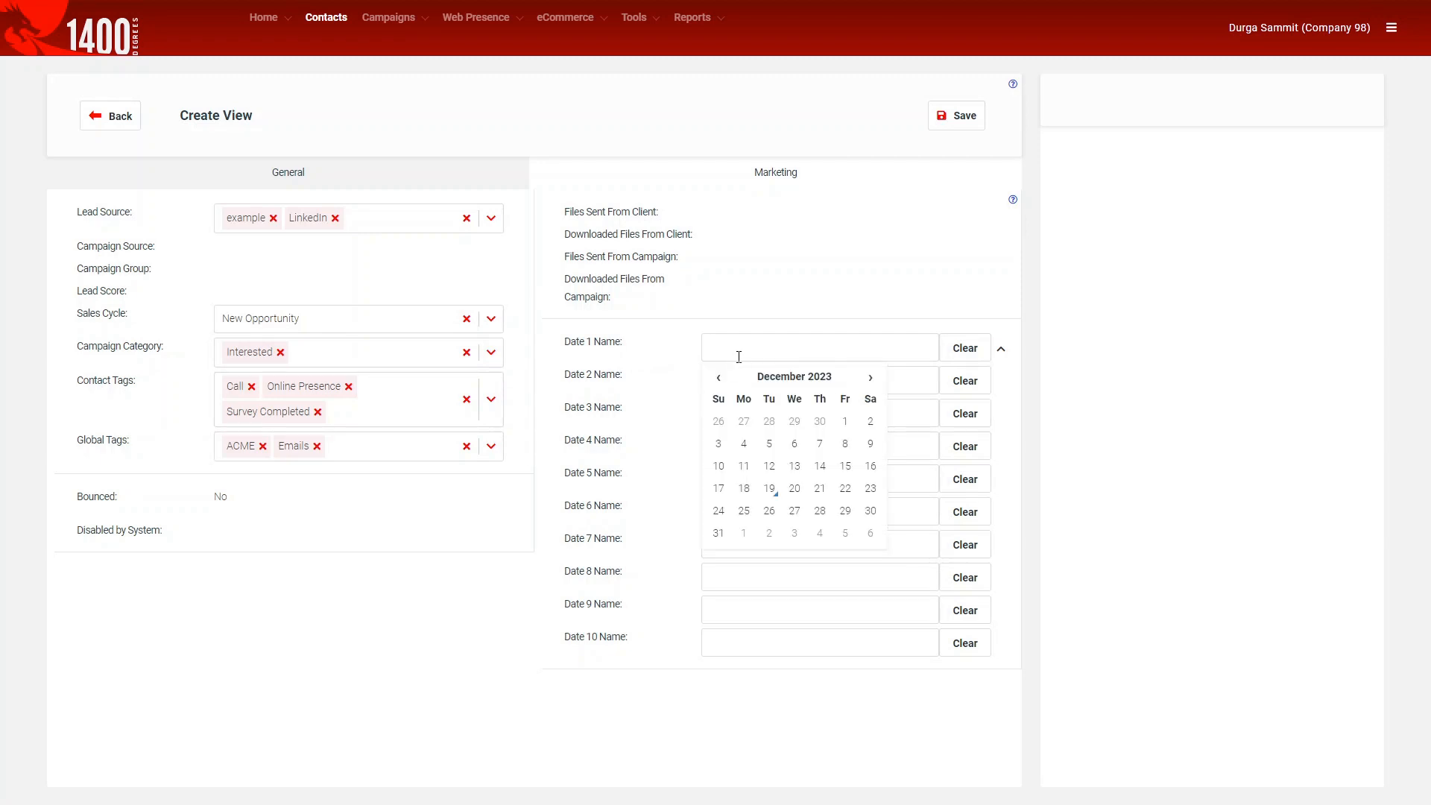
pyautogui.click(773, 497)
pyautogui.click(659, 369)
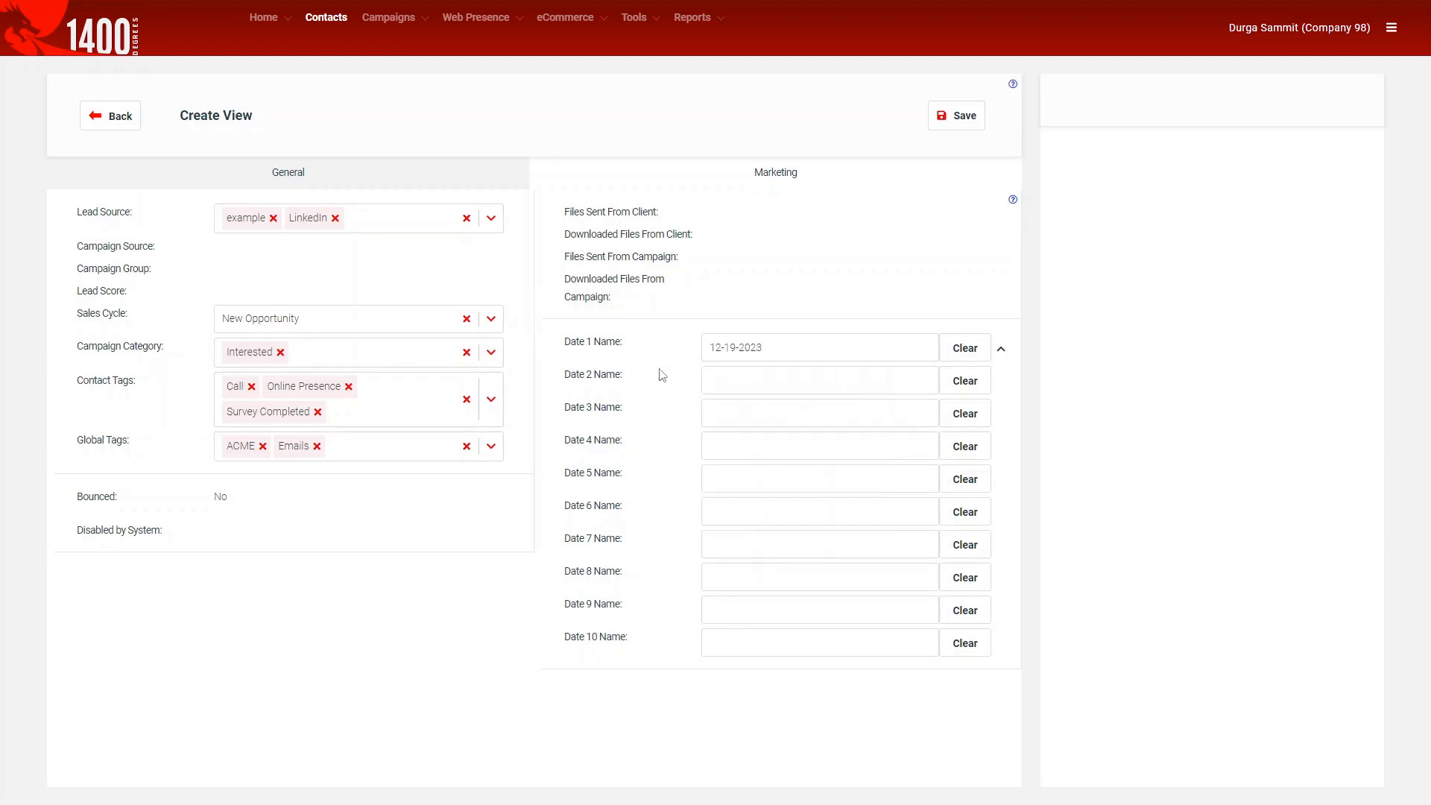
pyautogui.click(491, 176)
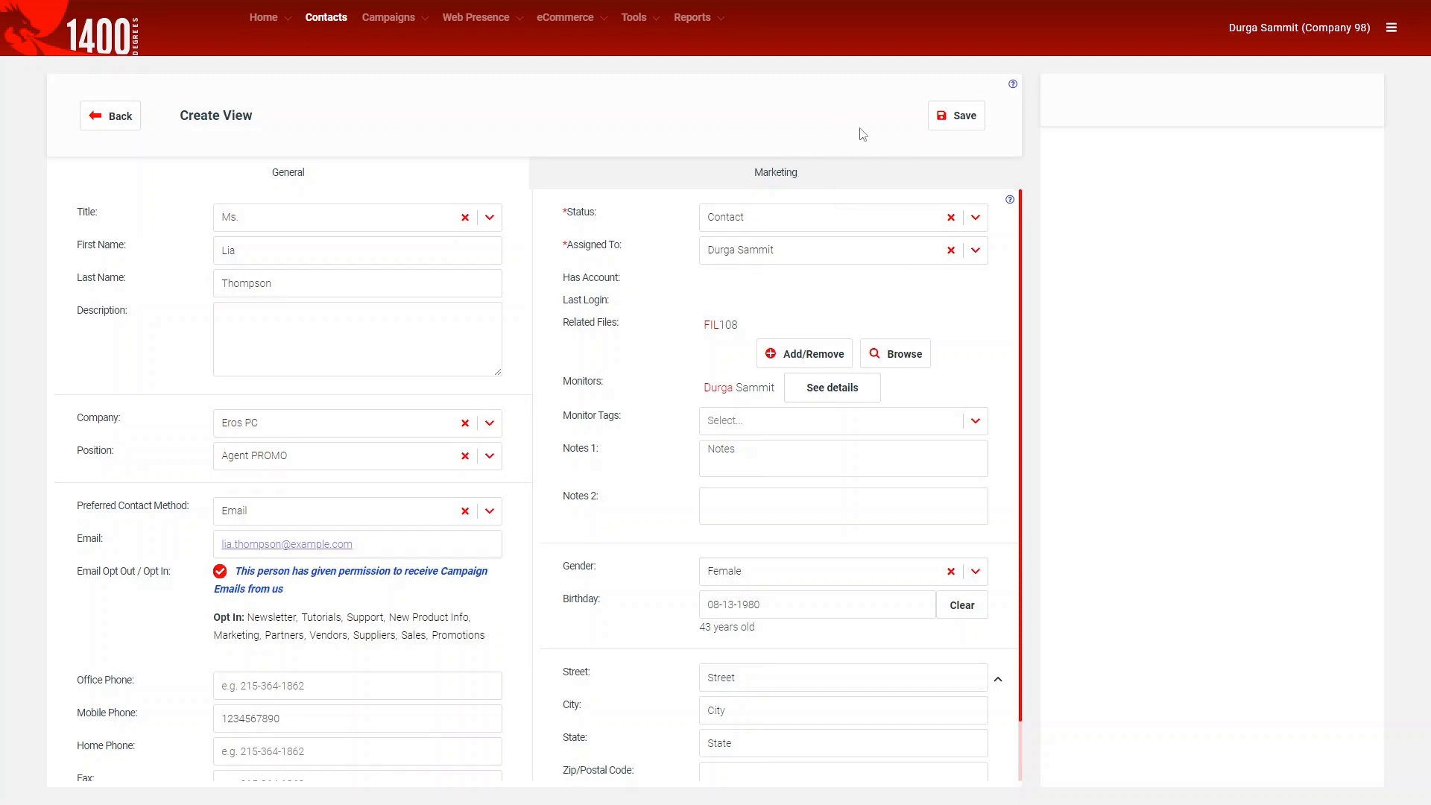
# Save the contact as opted in and verify it tops the Contacts list, now 102 records.
pyautogui.click(950, 131)
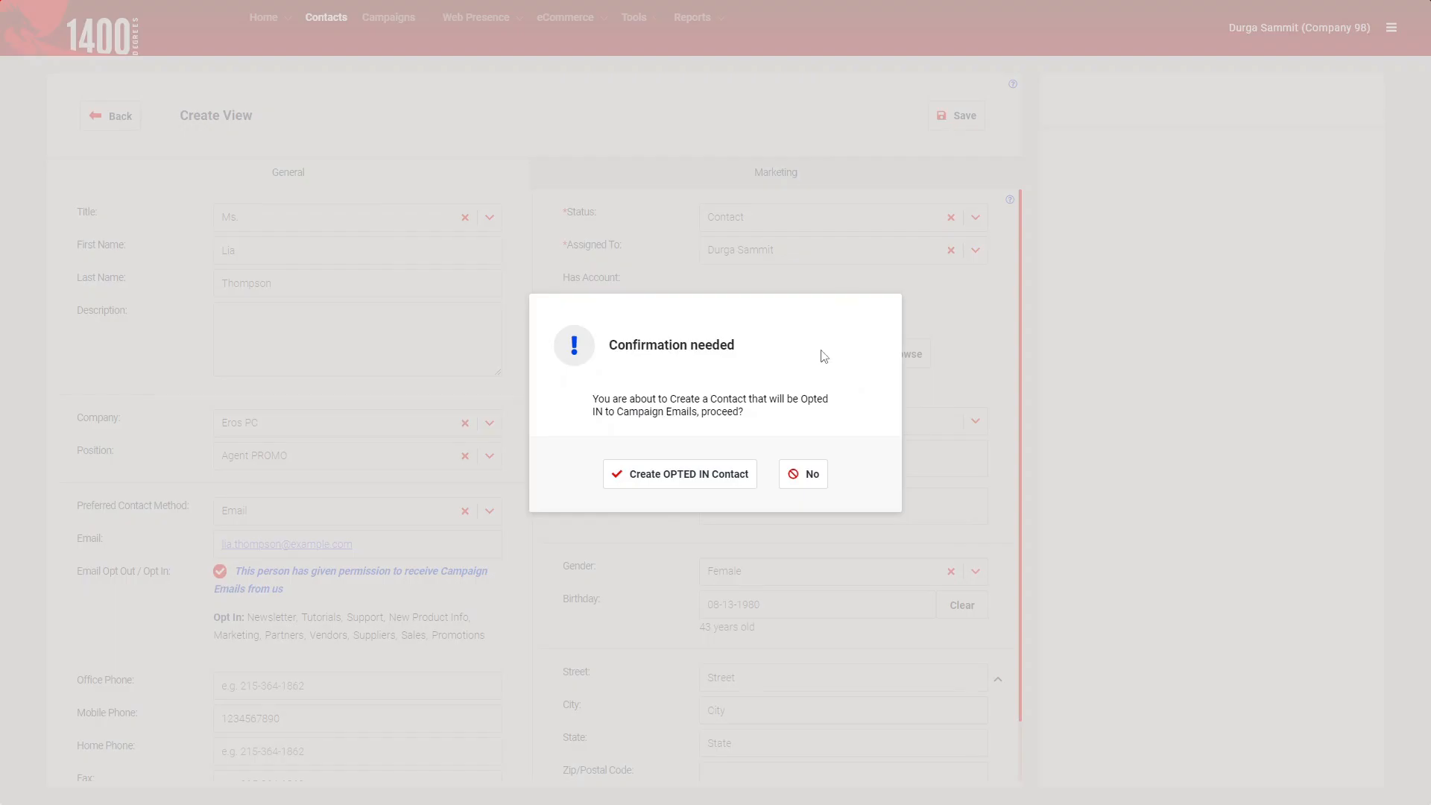
pyautogui.click(720, 483)
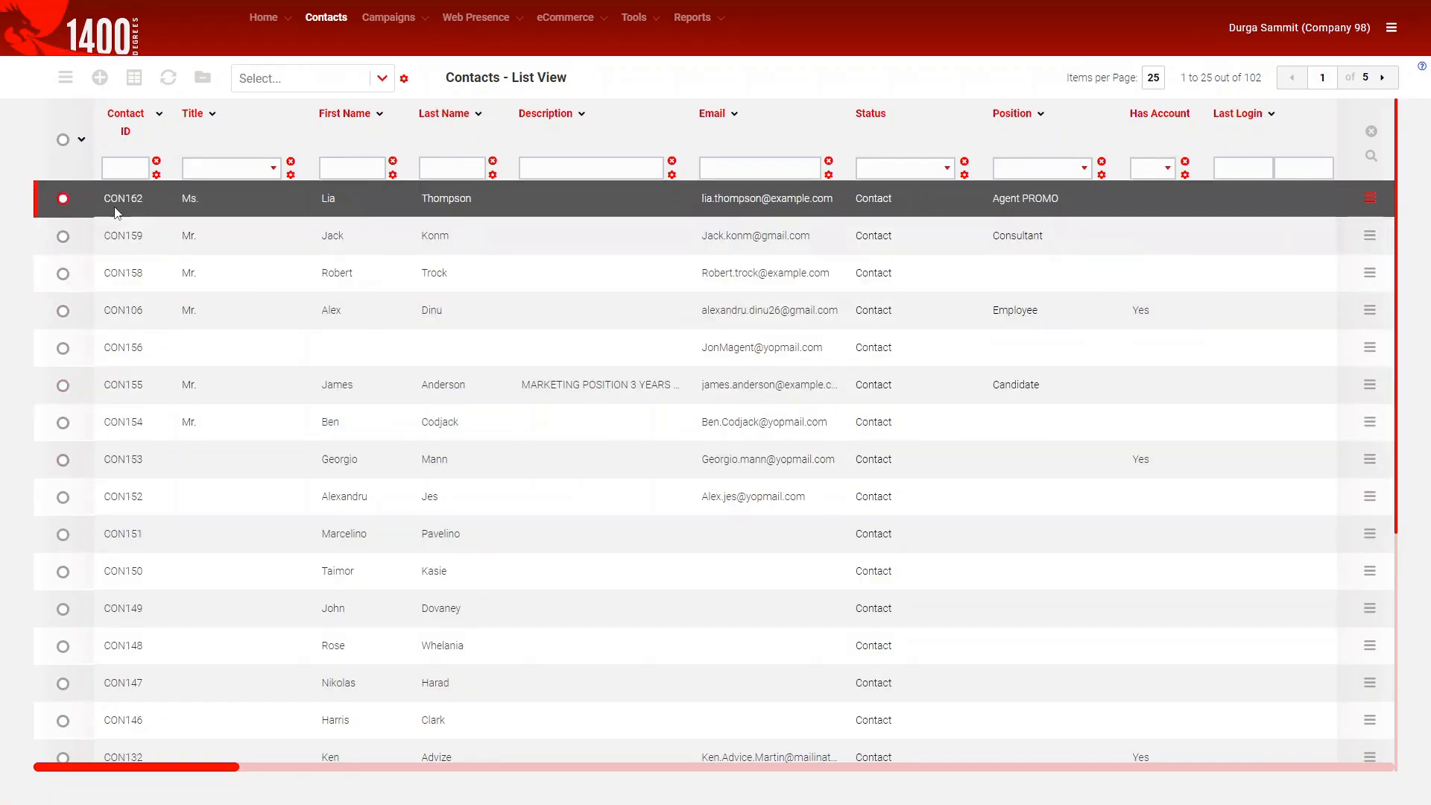
pyautogui.click(65, 203)
pyautogui.click(64, 199)
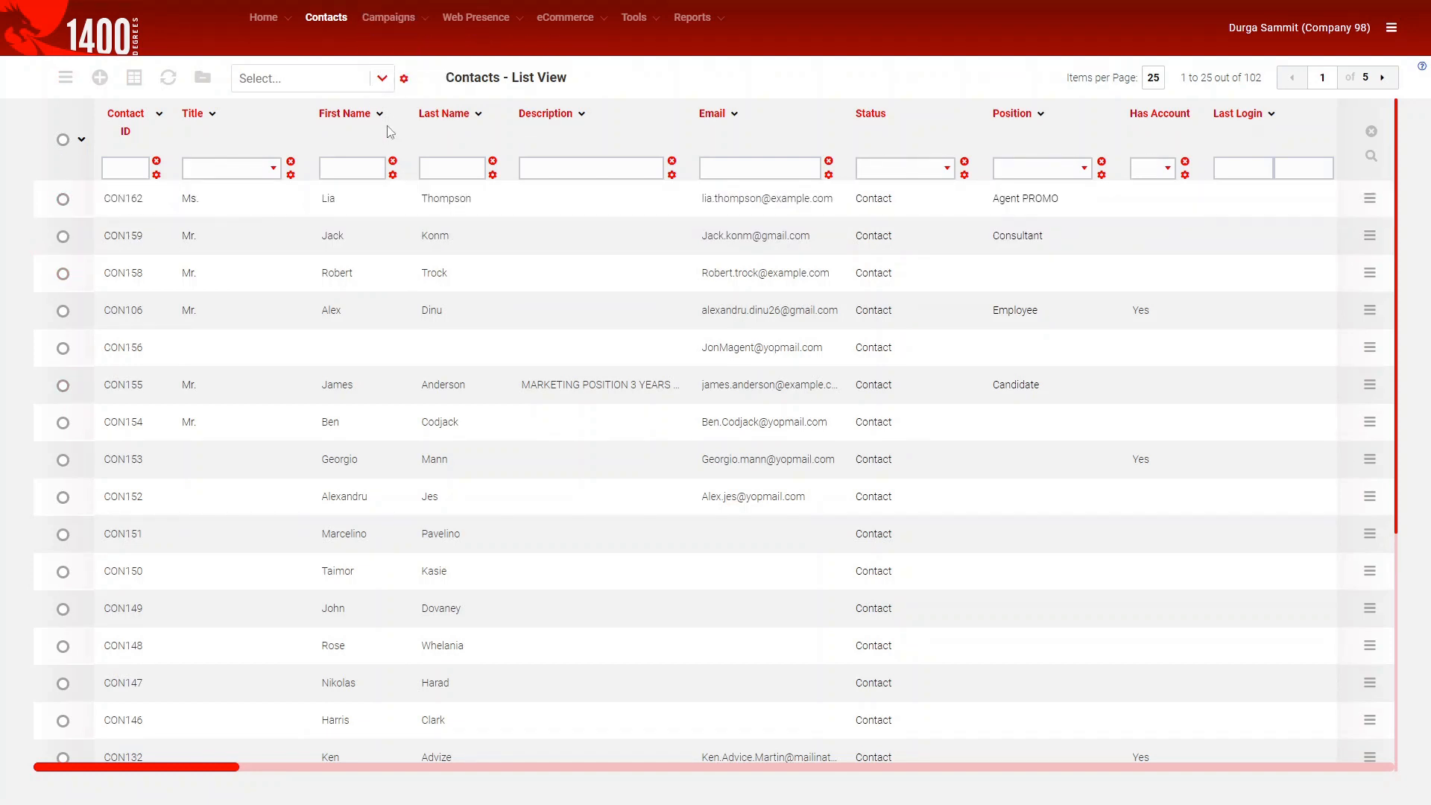
pyautogui.moveTo(398, 43)
pyautogui.moveTo(551, 22)
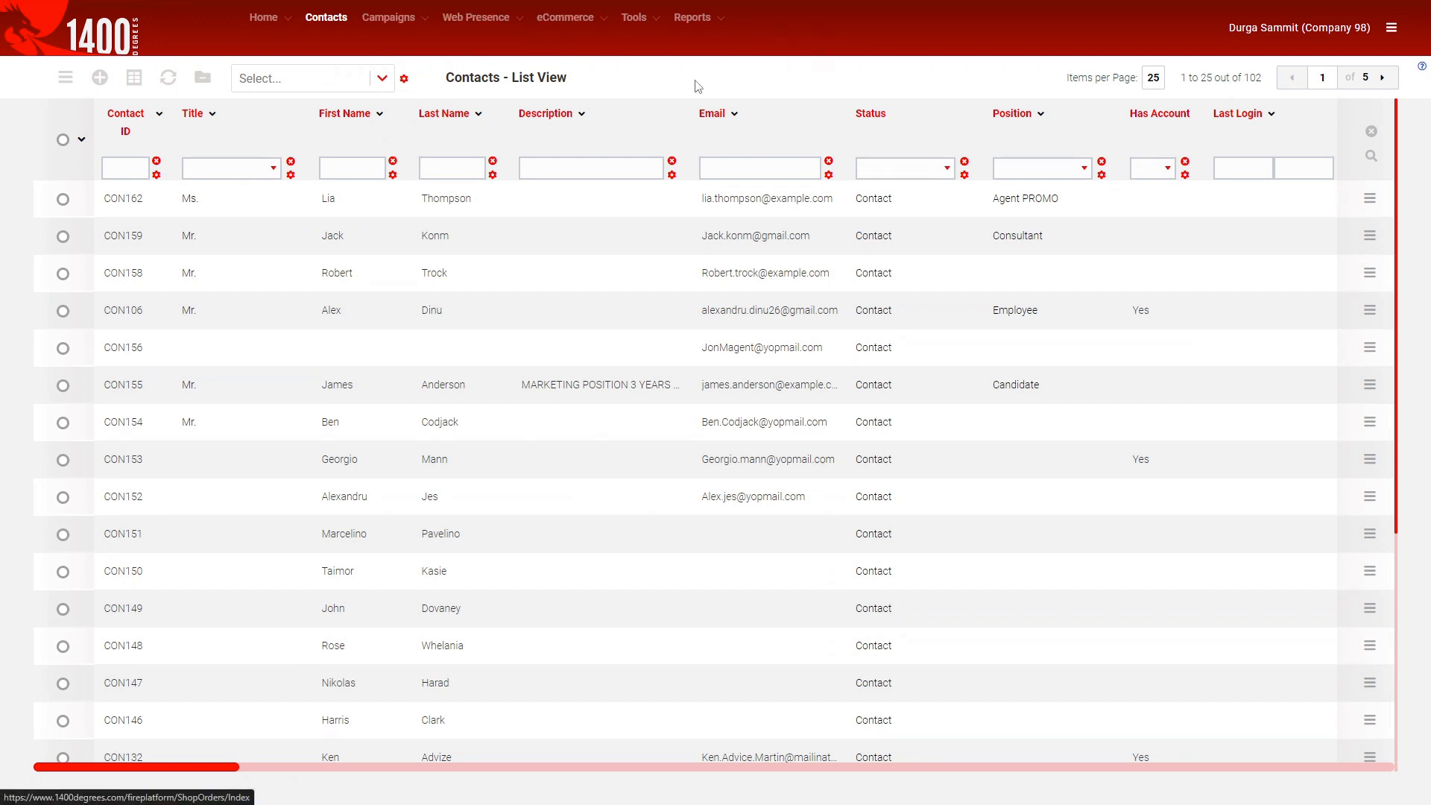
pyautogui.moveTo(623, 54)
pyautogui.moveTo(484, 19)
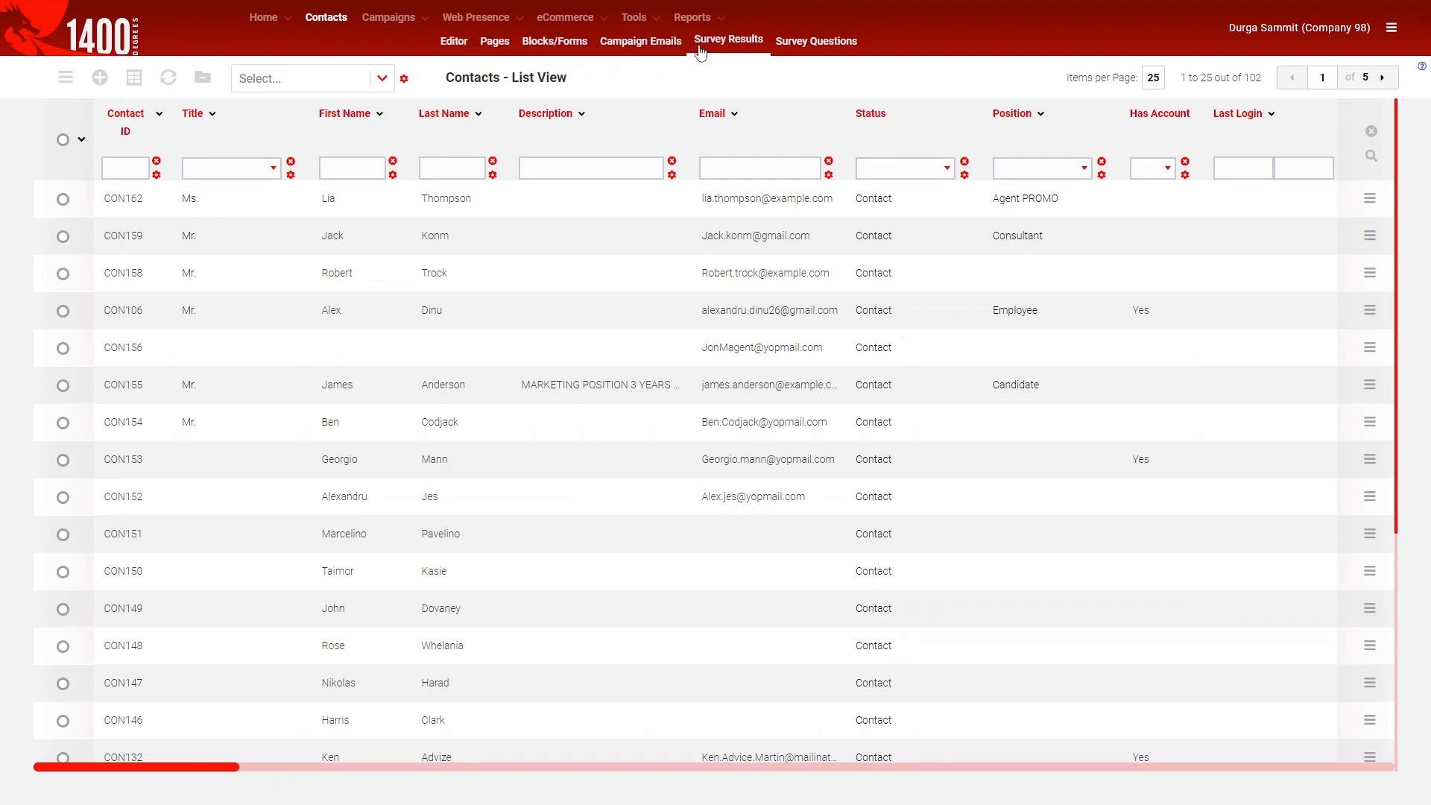